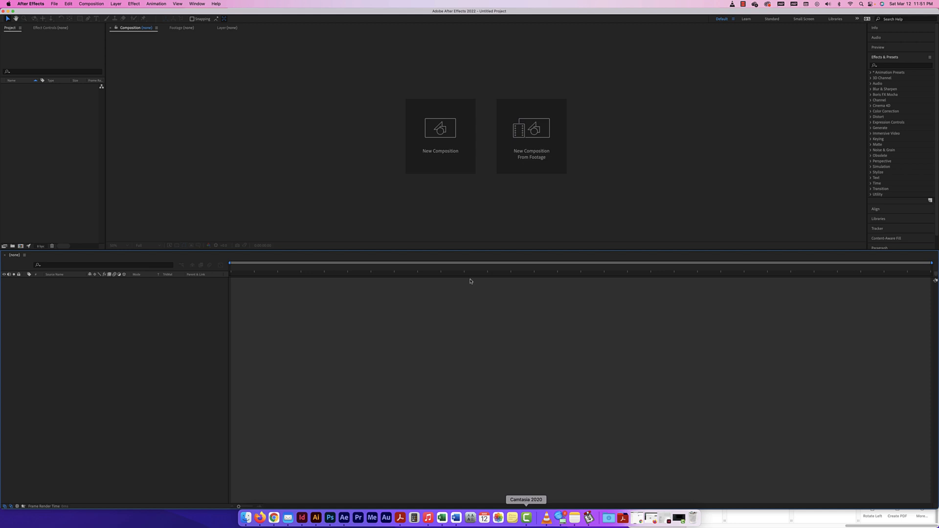
Step: Create a 1080×1080, 24 fps composition named 'transitions' with a white background
key(F11)
click(294, 137)
key(F11)
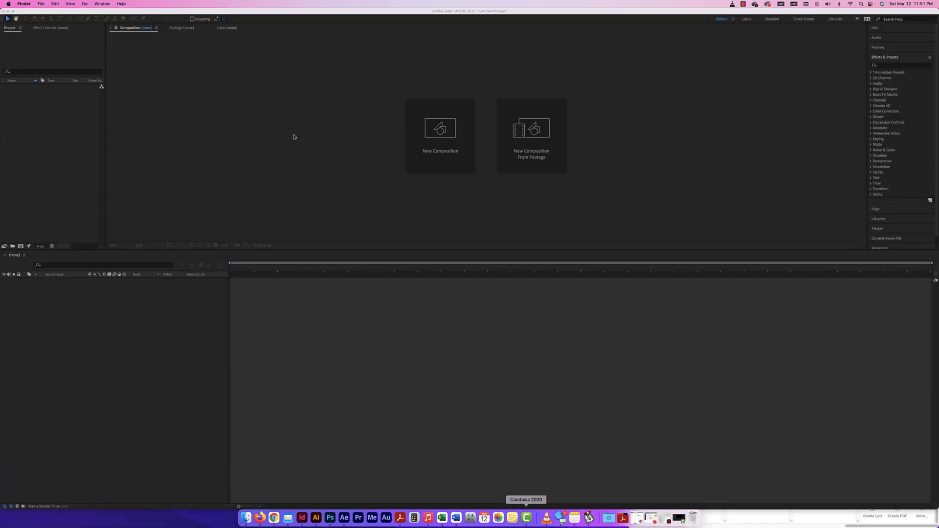
click(450, 152)
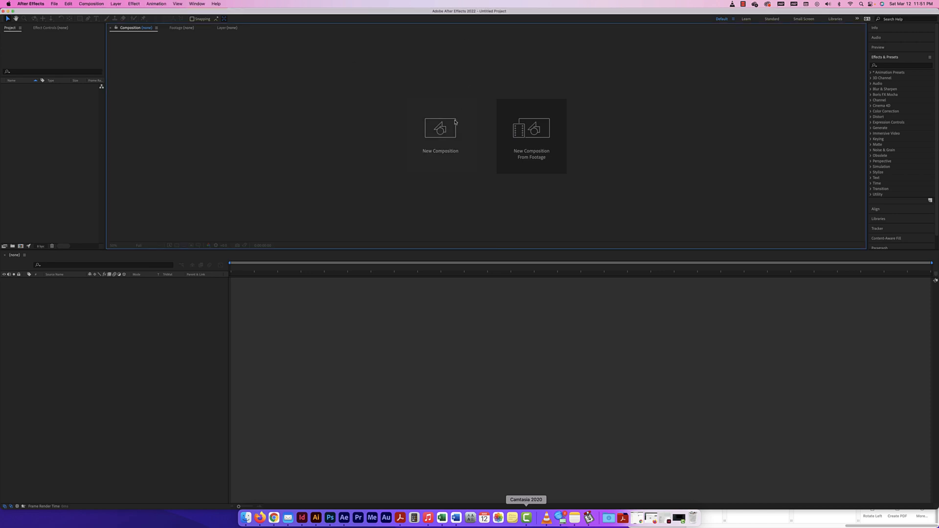
click(451, 152)
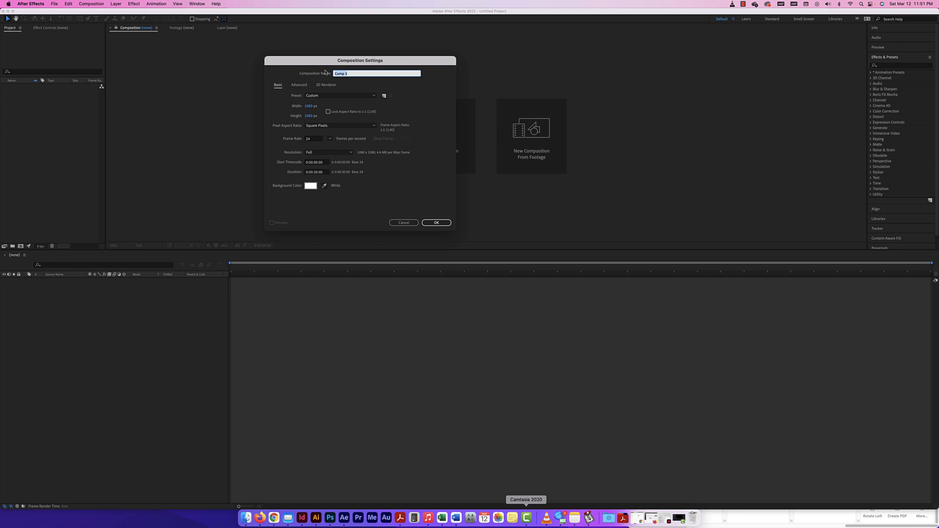
text(transitions)
click(443, 225)
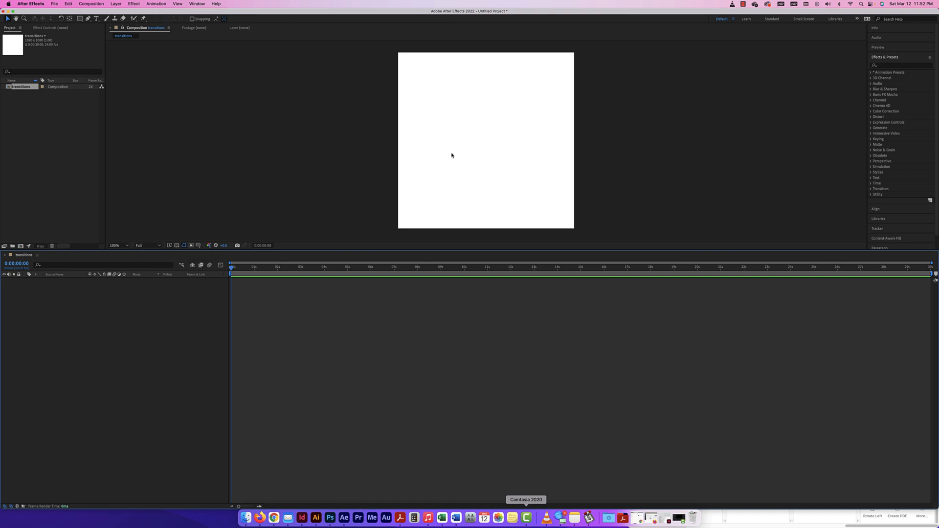
Step: Keep the preview resolution unchanged and bring the Finder window with the logos forward
click(147, 244)
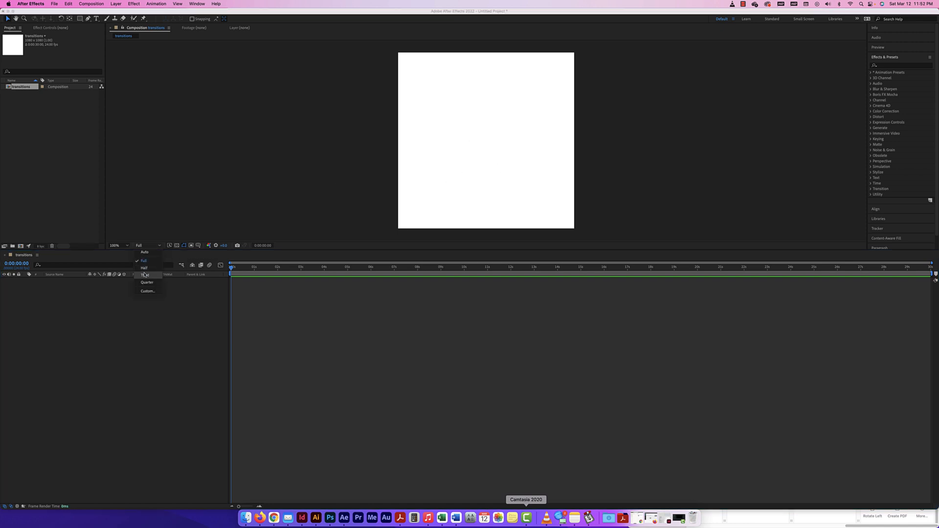
click(149, 230)
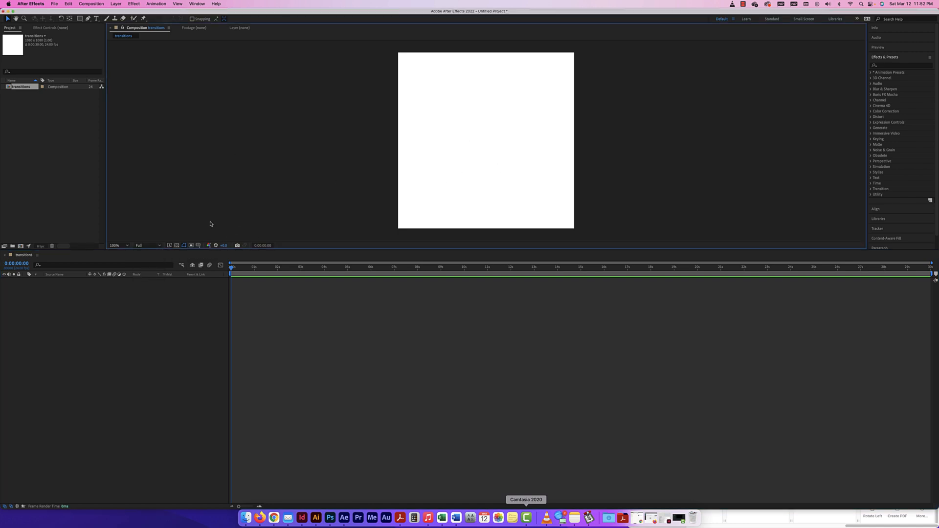
click(814, 520)
Step: Import both logo JPGs into the Project panel by dragging them from Finder
drag(819, 341, 47, 127)
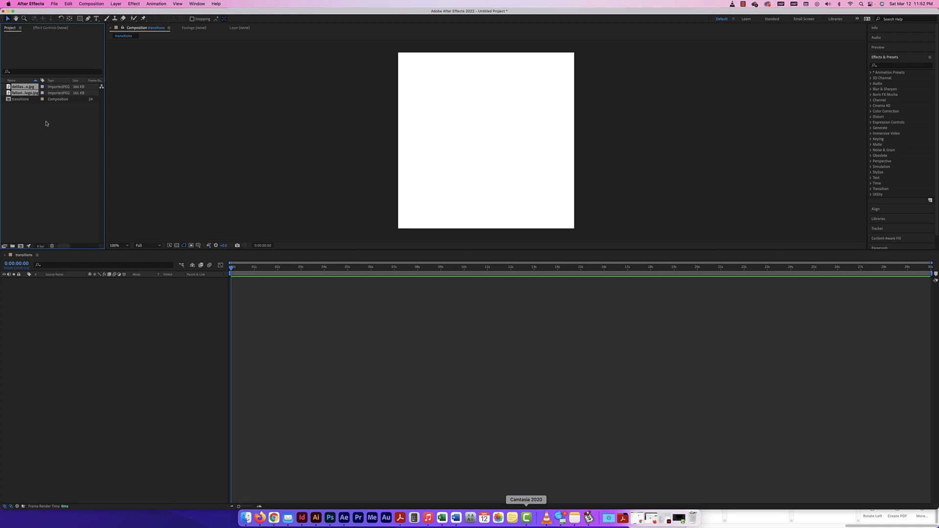
click(46, 123)
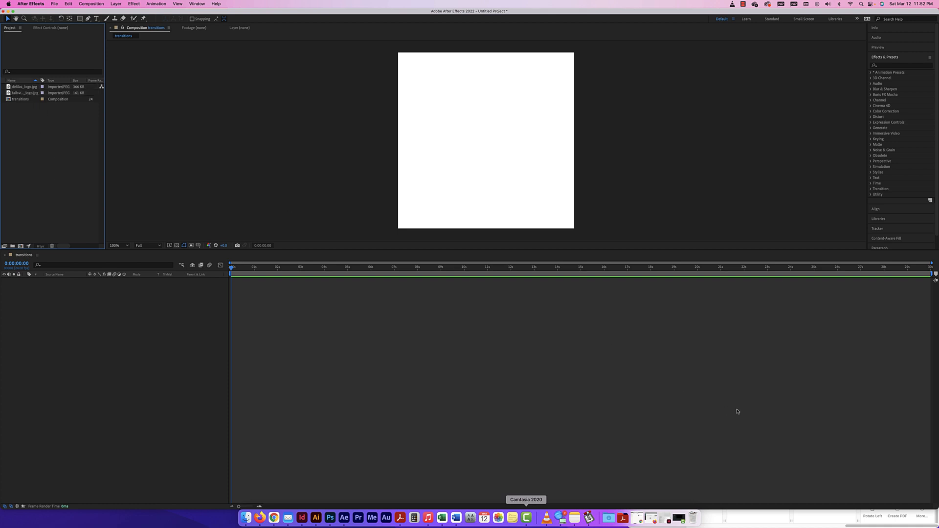
click(830, 521)
scroll(771, 360, left, 3)
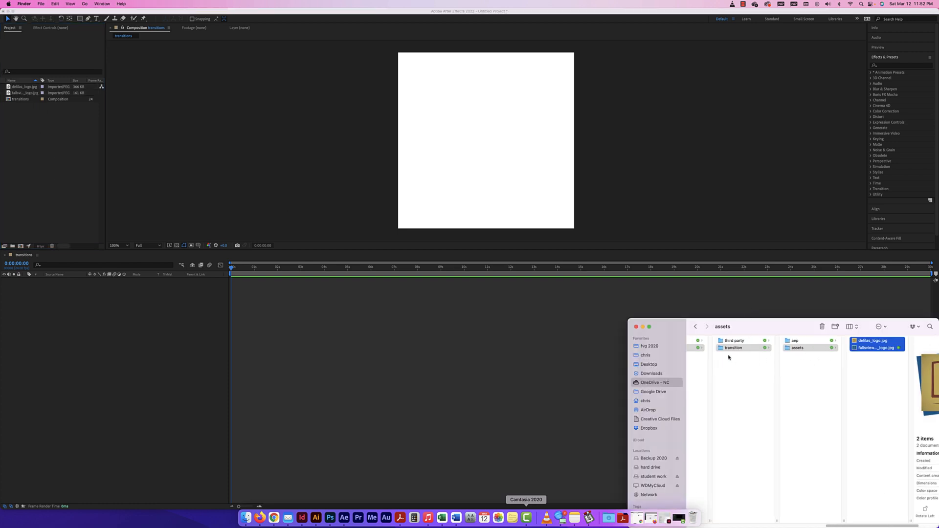
scroll(747, 350, right, 3)
Step: Browse Finder's aep and assets folders holding the logos, then return to After Effects
click(749, 342)
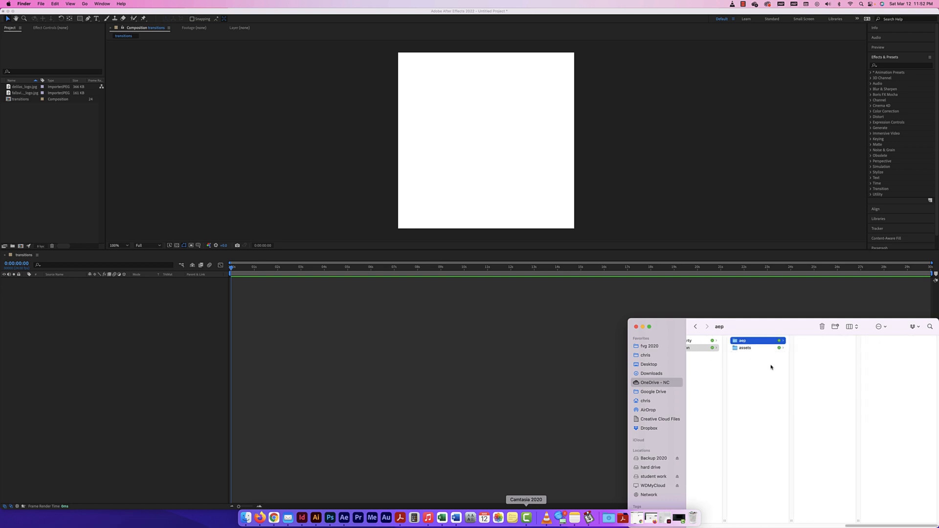
click(748, 349)
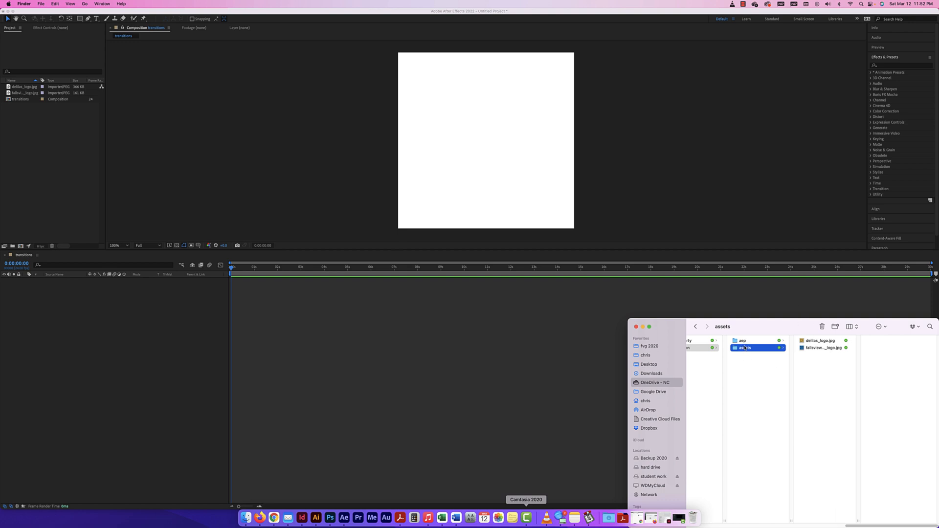
click(243, 138)
click(54, 4)
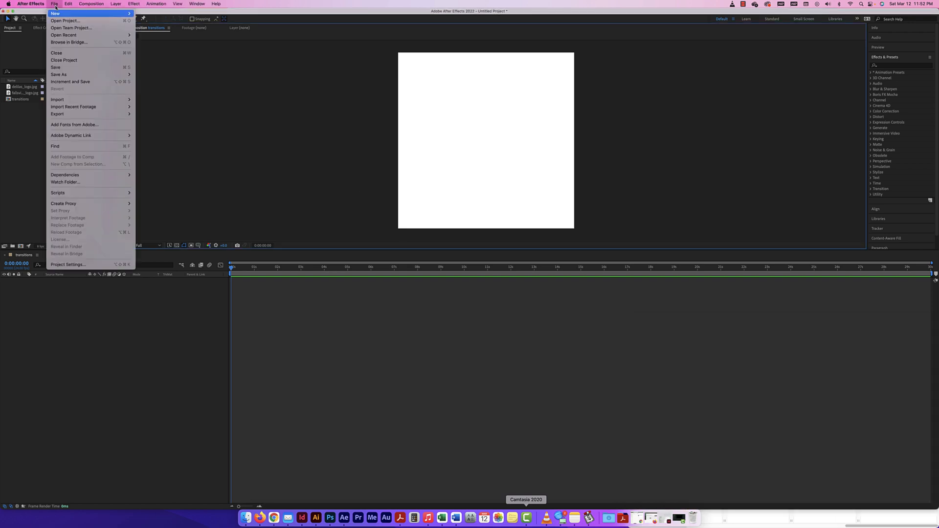
Step: Choose Save As and navigate to OneDrive > DSGN1473 > w11 > resource > transition > aep
mouse_move(77, 76)
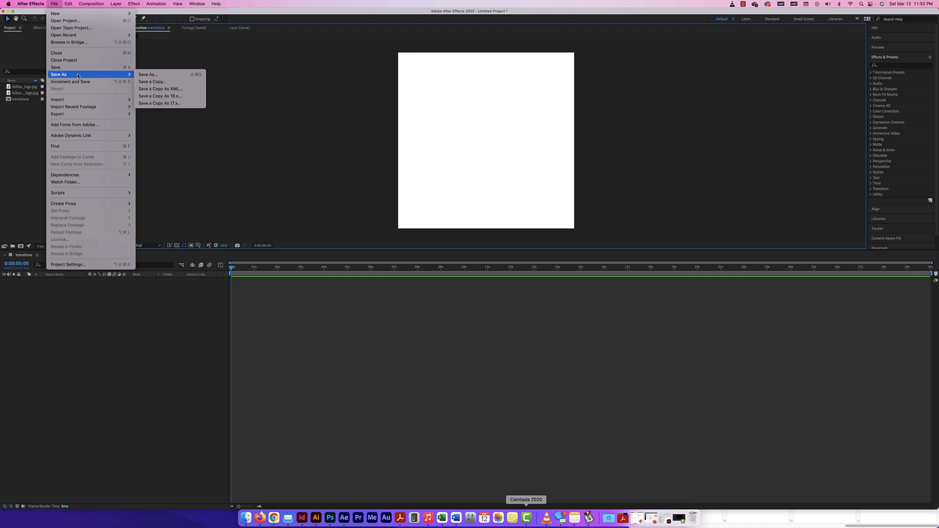
click(168, 76)
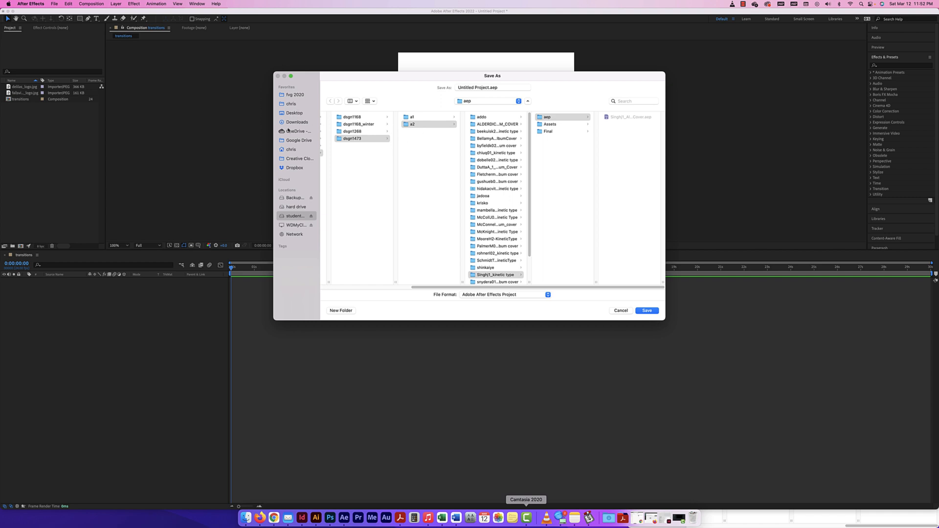
click(288, 131)
click(339, 124)
click(406, 116)
click(470, 117)
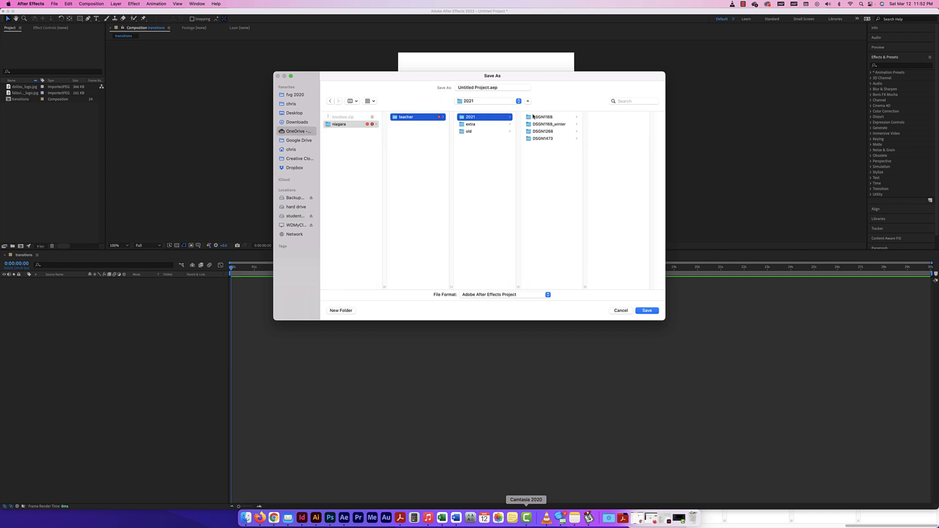
click(542, 138)
click(607, 196)
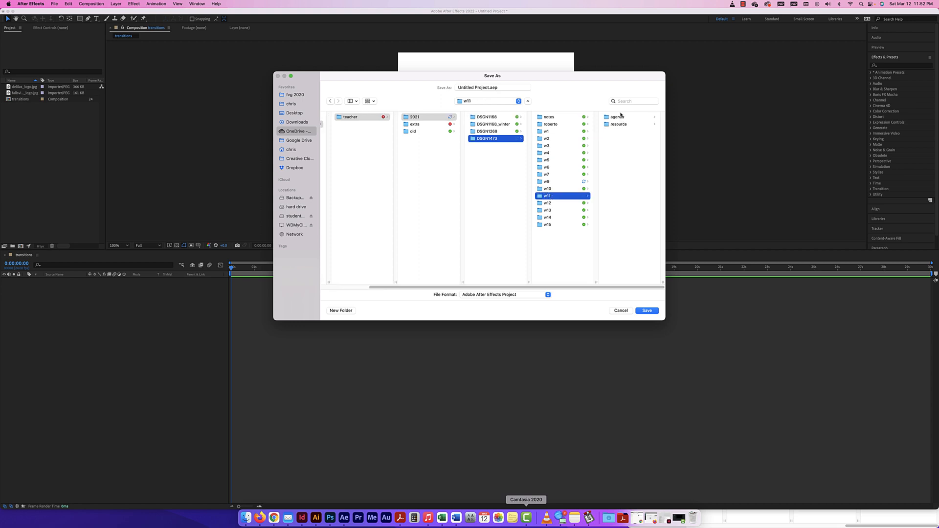
click(619, 123)
click(618, 124)
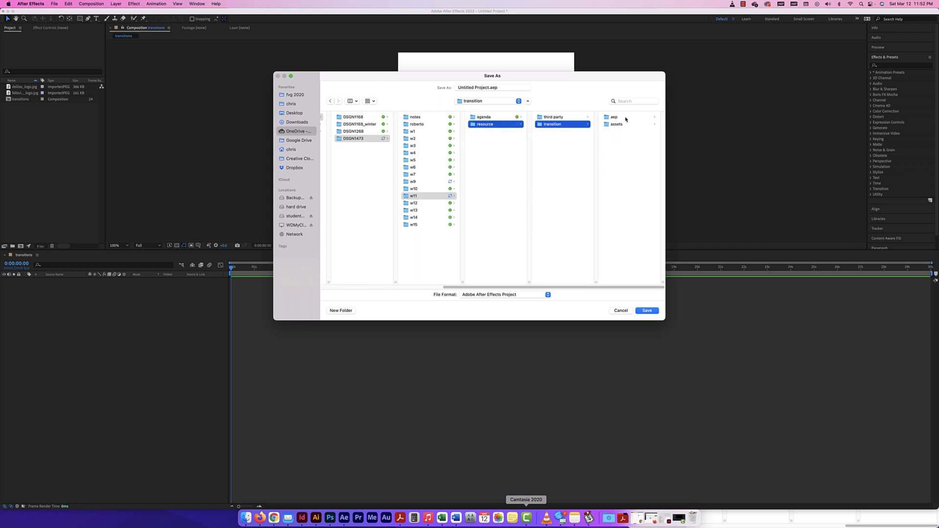
click(547, 117)
Step: Name the project transitions_mar22.aep, fixing the typo, and save it
drag(488, 86, 458, 87)
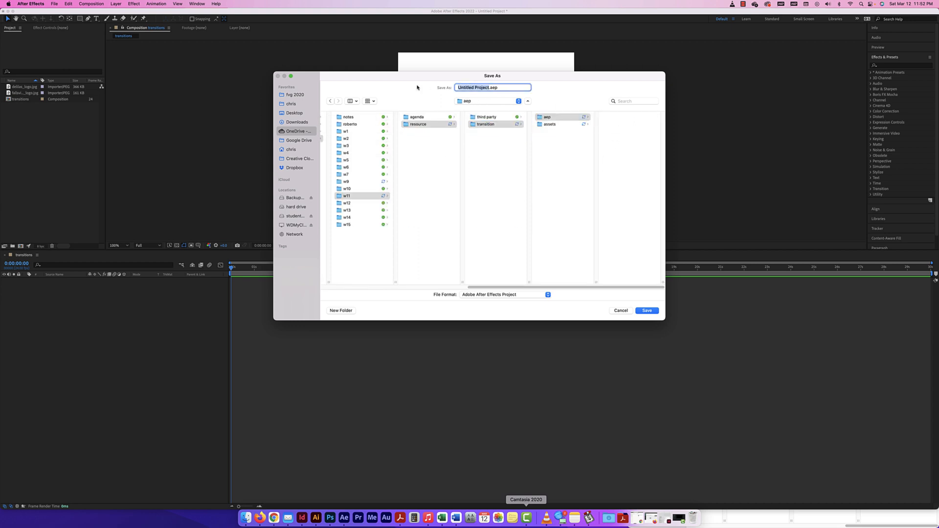
key(BackSpace)
text(transiotio)
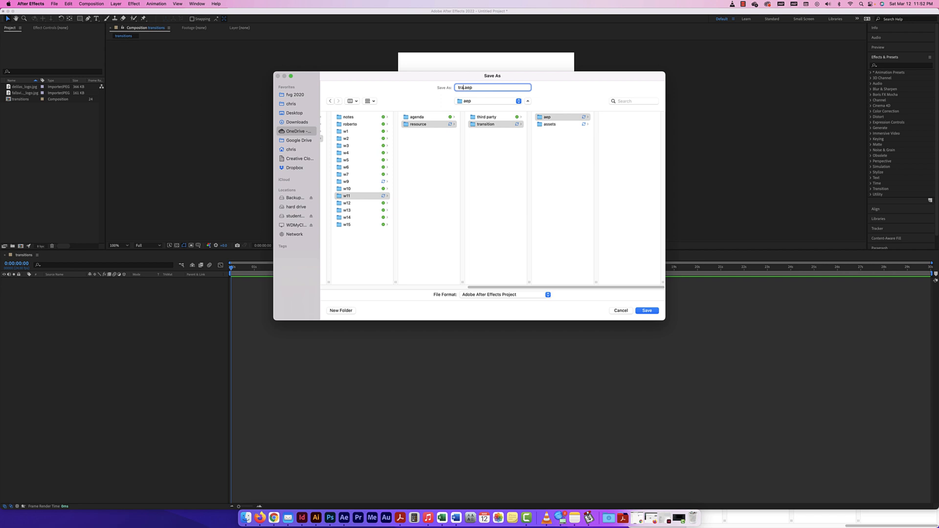
text(ns)
click(469, 88)
key(BackSpace)
text(_mar22)
click(644, 313)
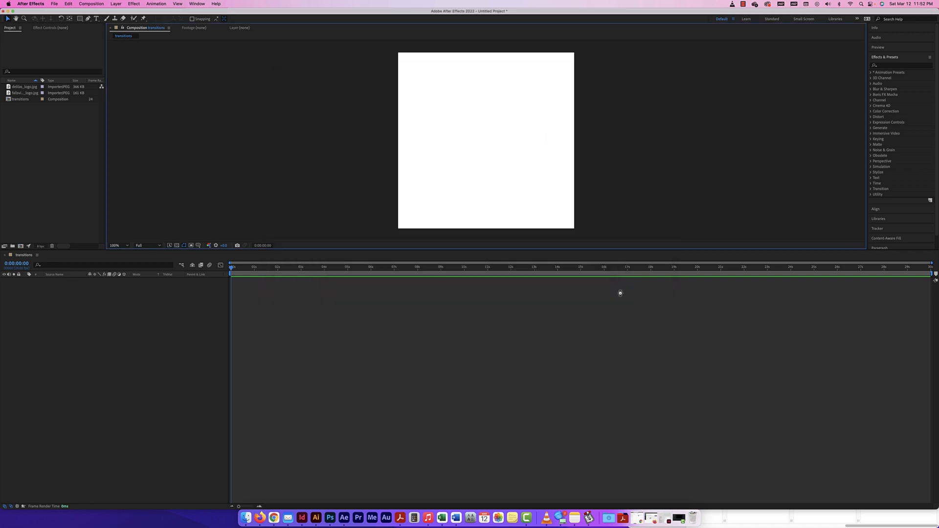
Step: Add the D logo and Fallsview logo files as layers in the transitions timeline
click(35, 139)
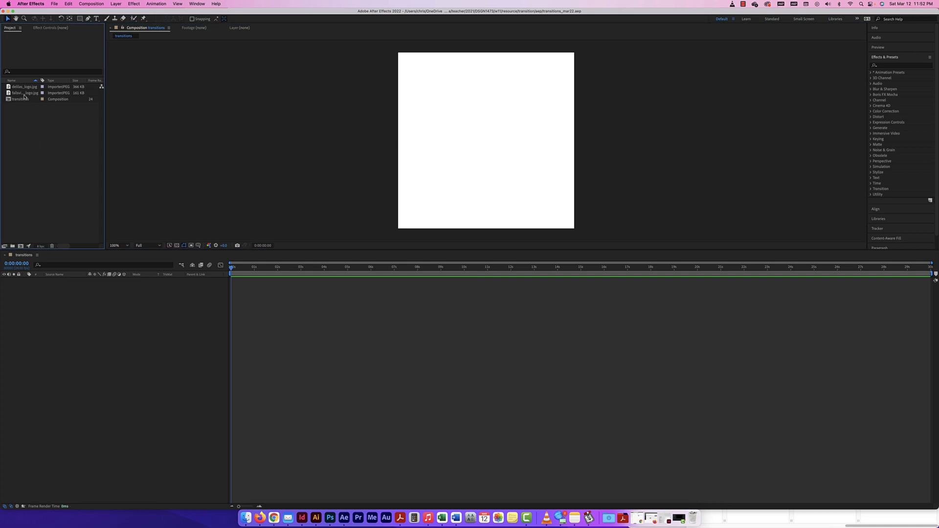
click(25, 88)
shift+click(25, 93)
drag(25, 93, 65, 324)
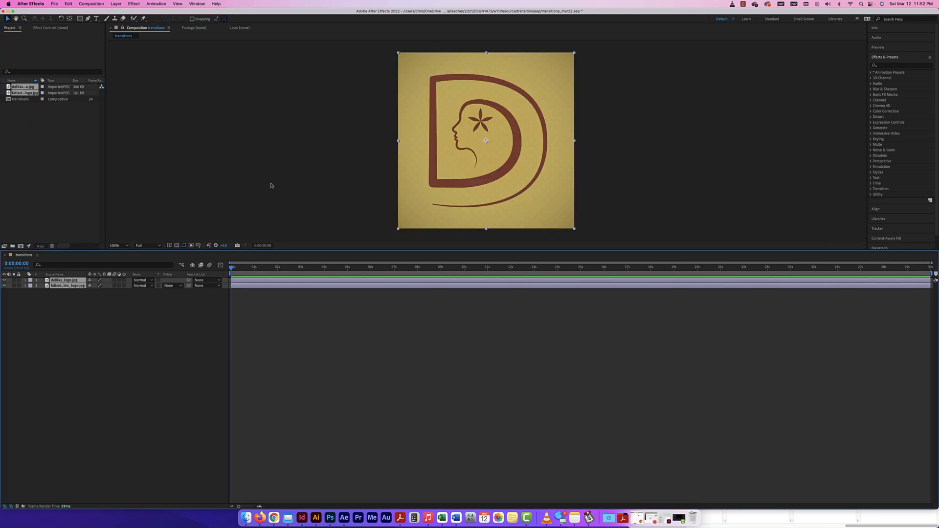
Step: Toggle layer visibility to check each logo, leaving the D logo showing on top
click(5, 280)
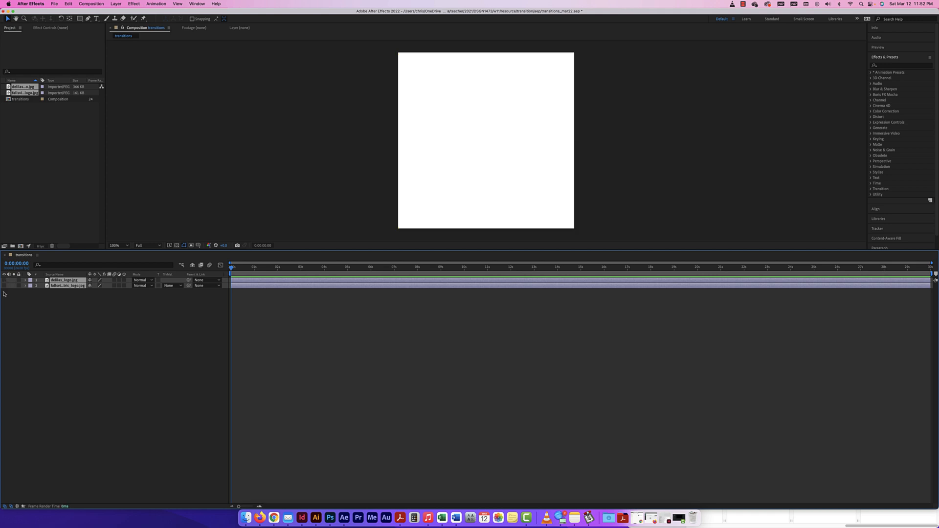
click(4, 280)
click(7, 305)
click(5, 281)
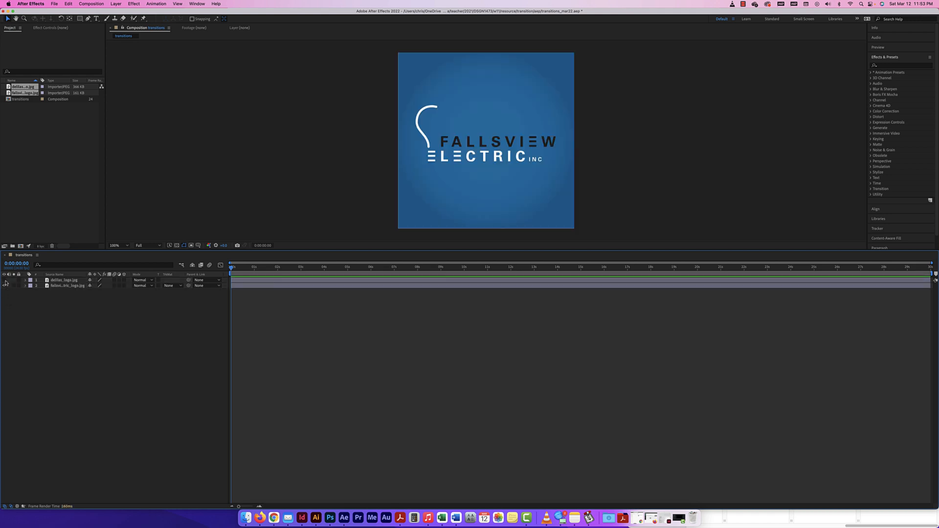
click(5, 280)
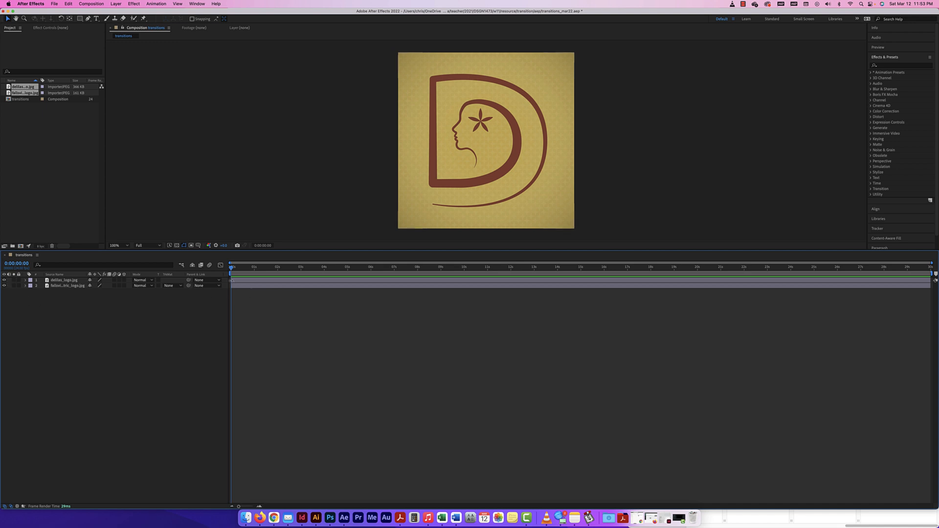
Step: Start the D logo at 5 s, end Fallsview at 5 s and the D logo at 10 s
drag(234, 279, 350, 279)
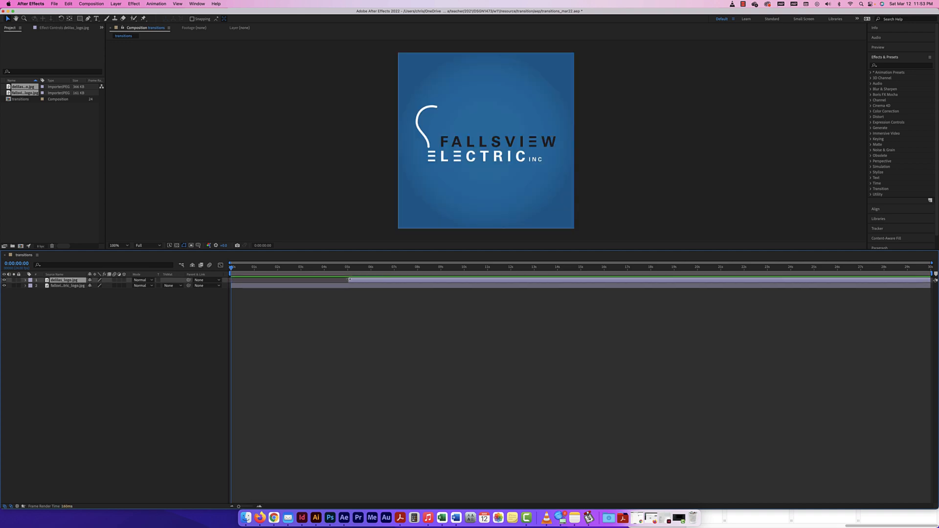
click(350, 290)
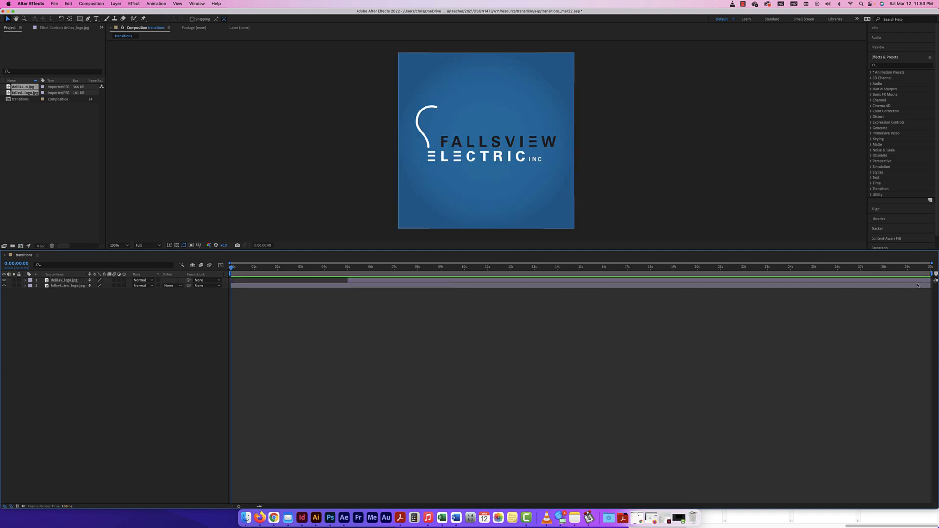
drag(929, 286, 346, 285)
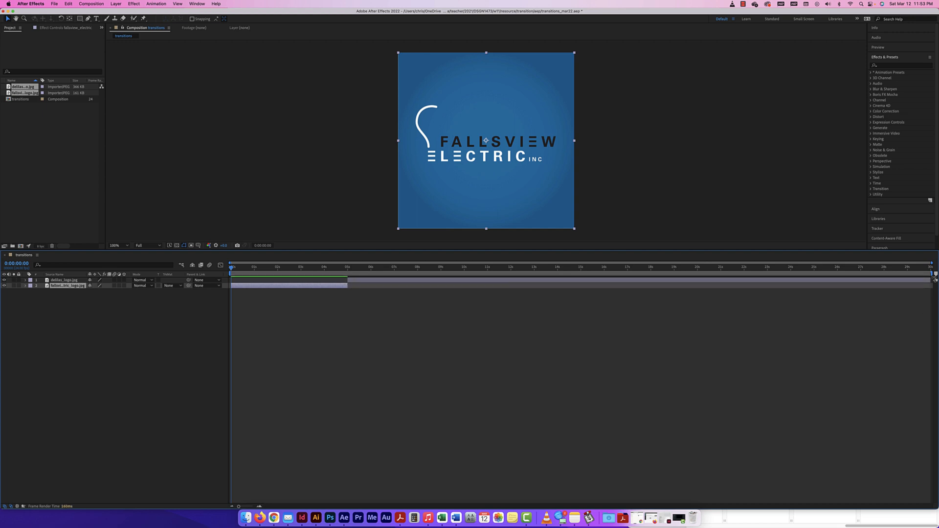
click(928, 280)
drag(927, 279, 464, 274)
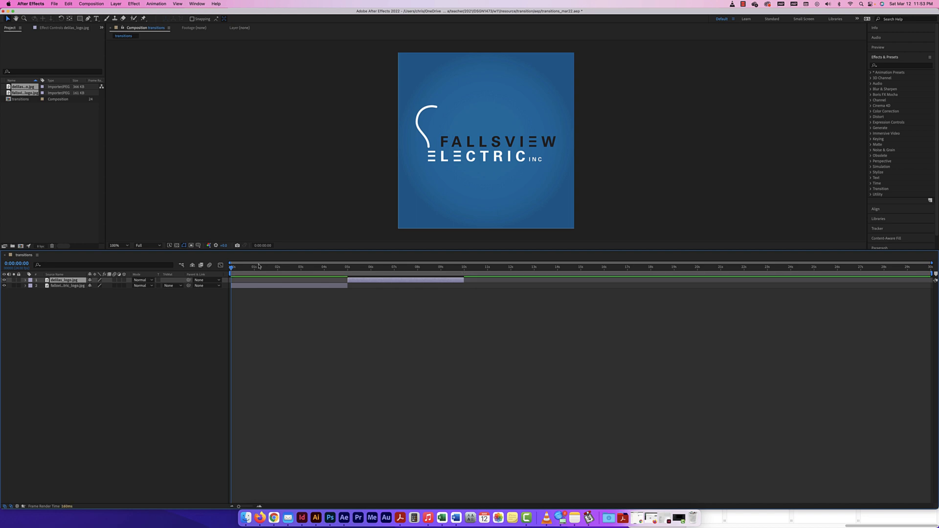
Step: Play and scrub the preview to check the logo handoff, then deselect the layer
key(space)
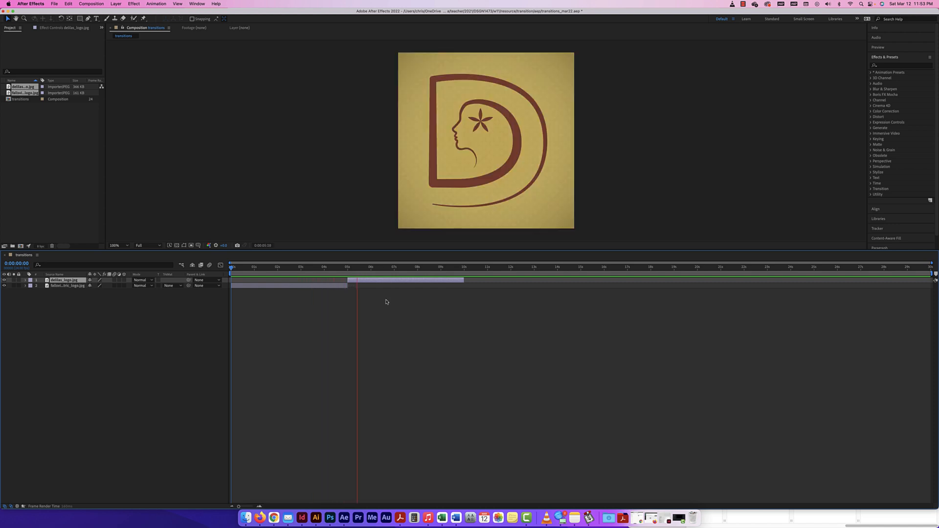
key(space)
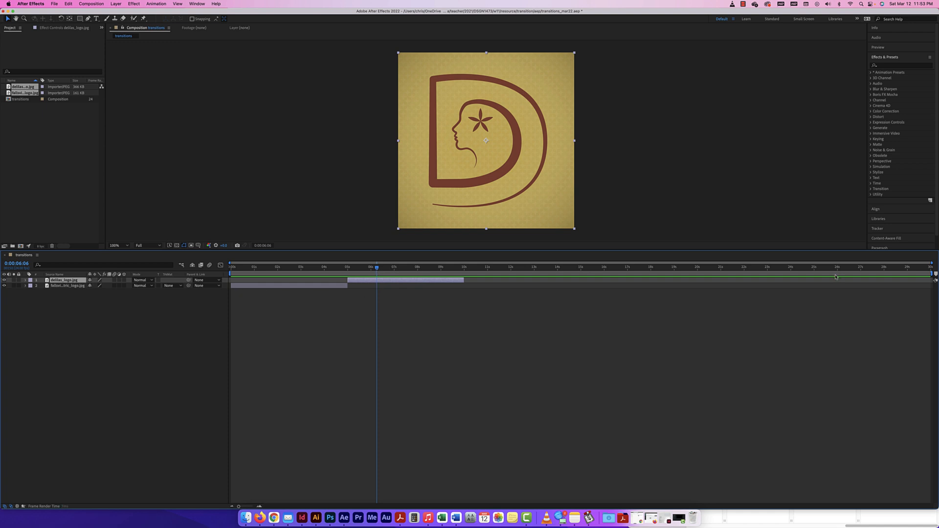
drag(377, 268, 344, 267)
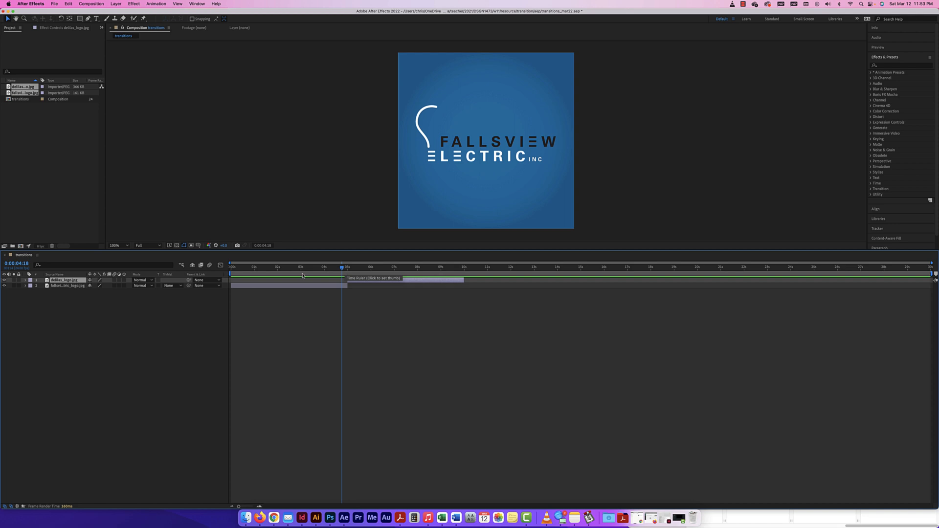
click(101, 305)
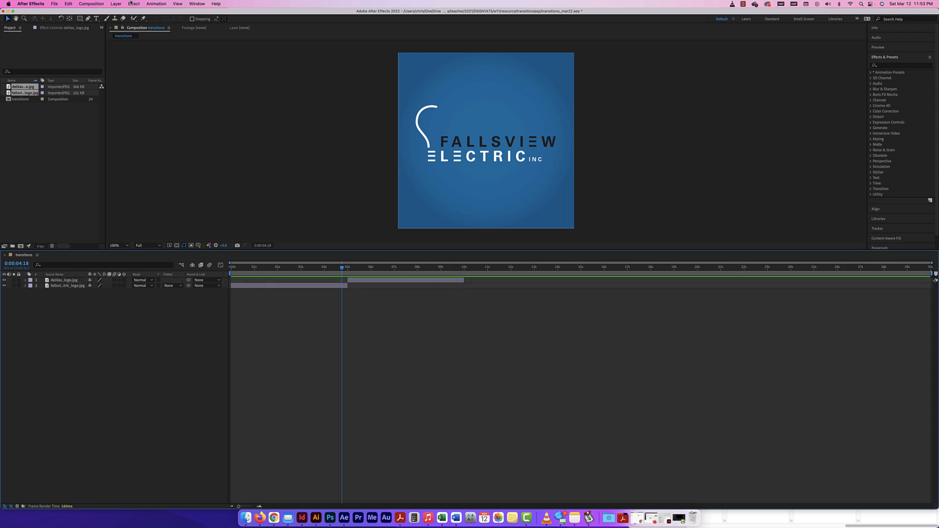
Step: Add a new full-frame black solid layer via Layer > New > Solid
click(114, 6)
mouse_move(162, 13)
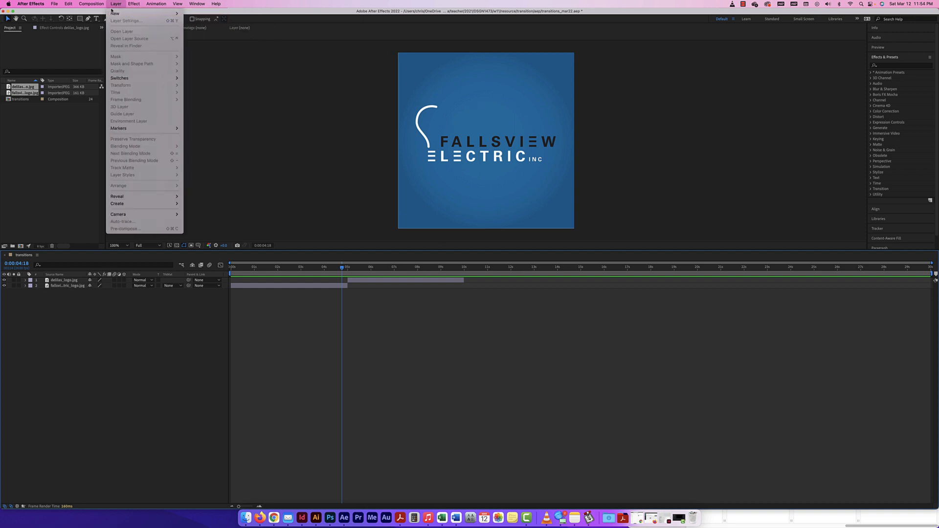
click(194, 21)
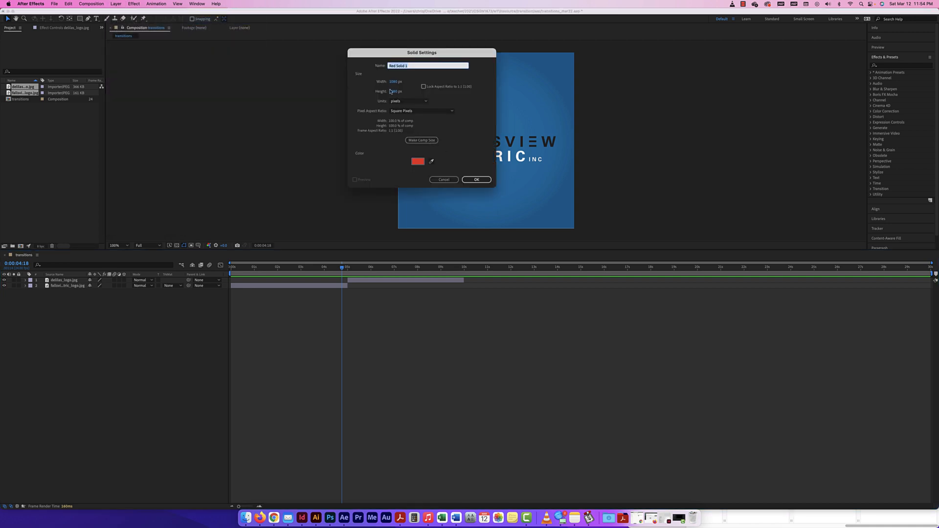
click(417, 161)
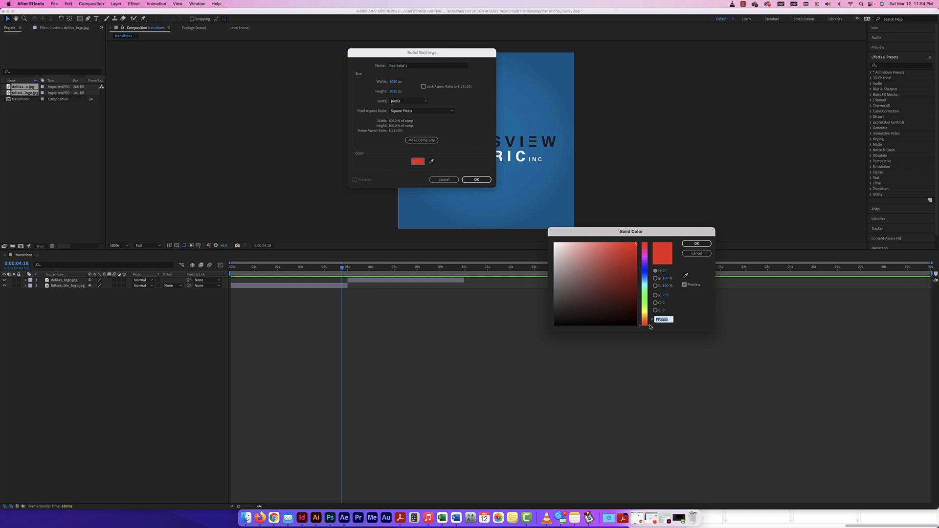
click(578, 300)
click(696, 244)
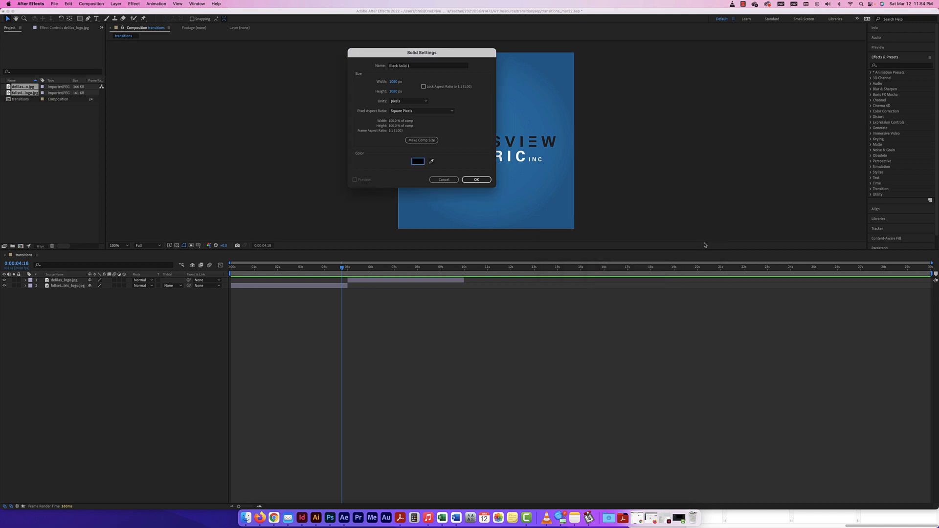
click(465, 180)
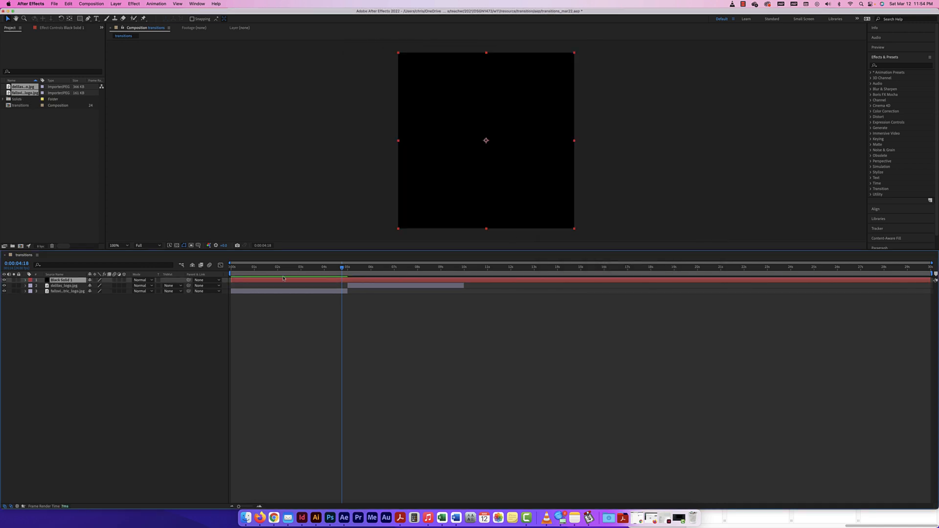
Step: Rename the black solid layer to 'transition wipe'
click(80, 18)
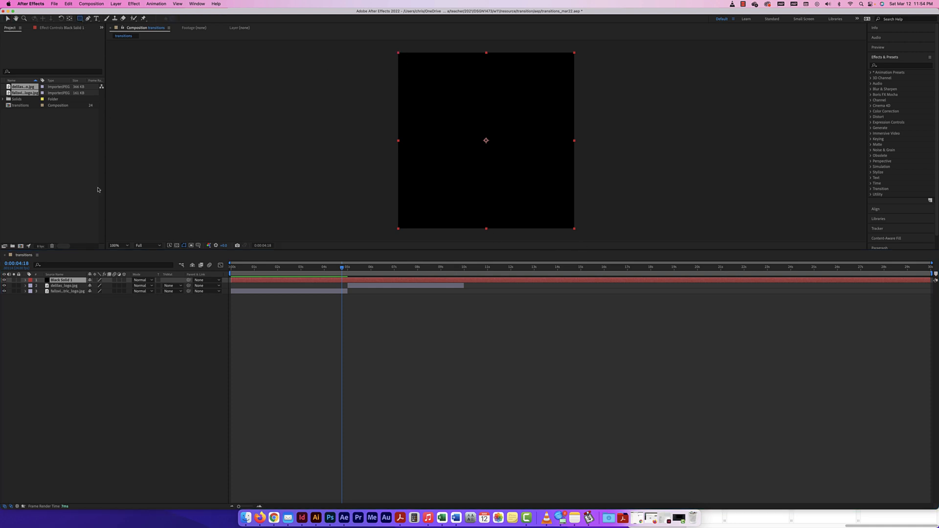
click(62, 307)
click(68, 280)
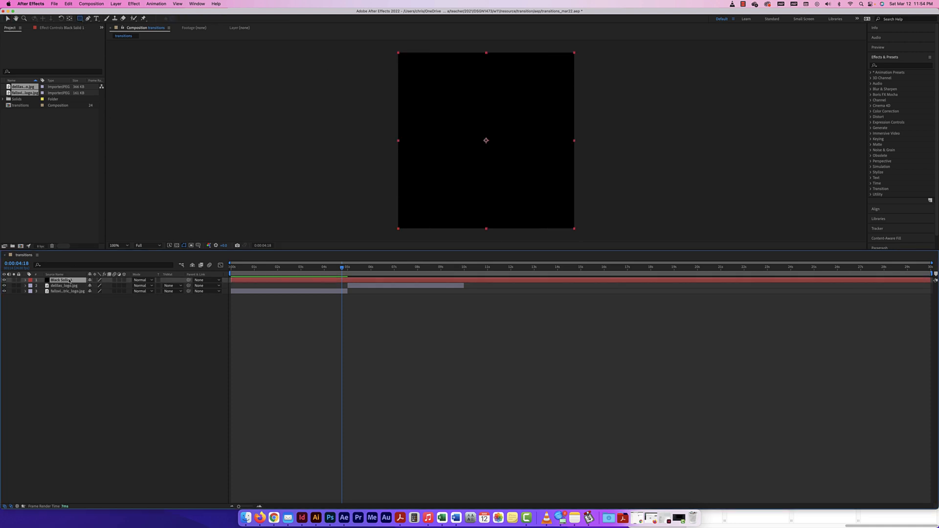
key(w)
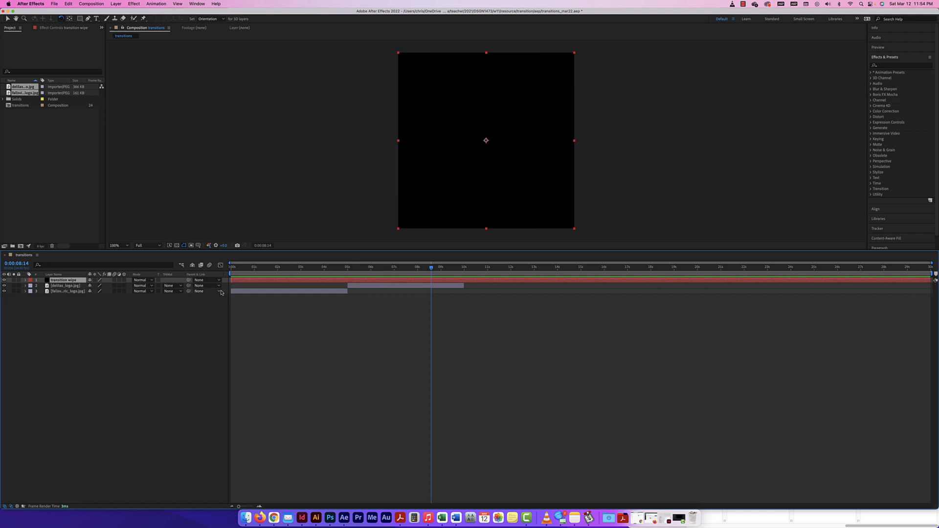
Step: Trim the transition wipe solid to about 5–6 s and start the D logo near 6 s
drag(230, 280, 336, 280)
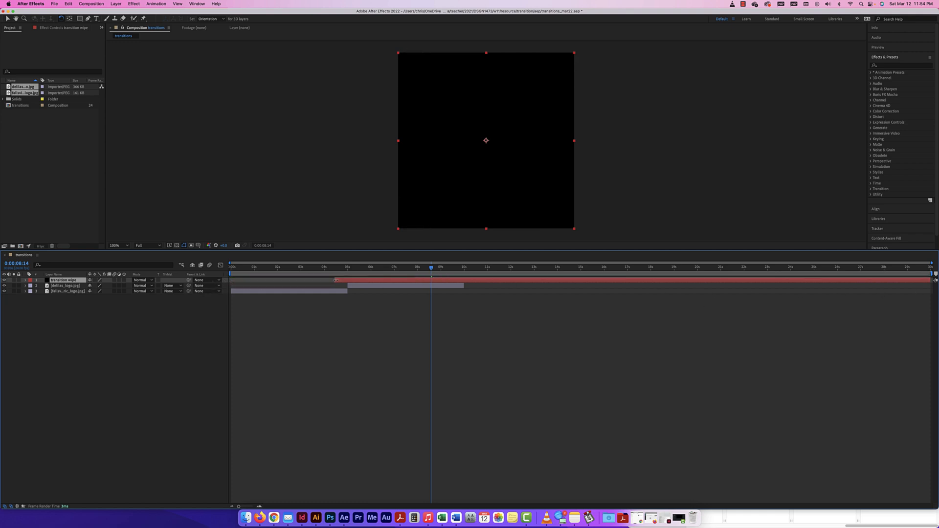
drag(934, 282, 363, 279)
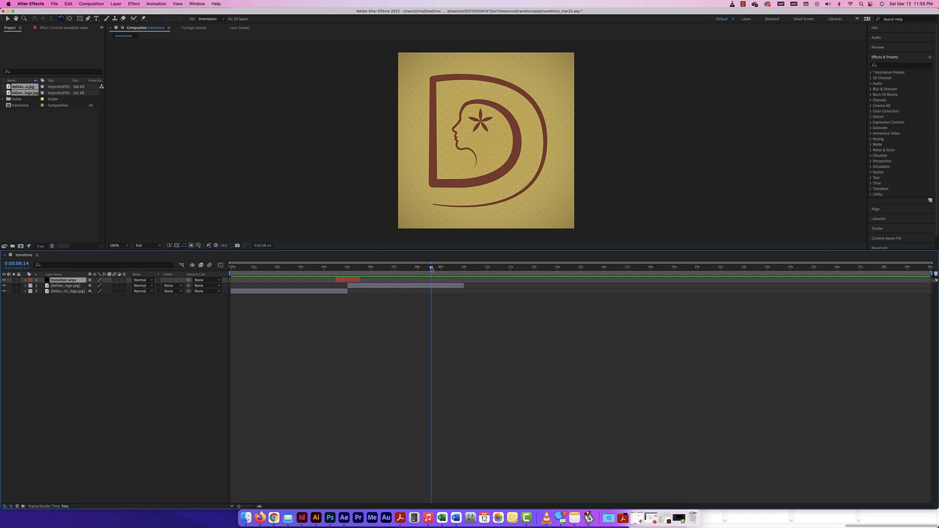
drag(430, 268, 374, 288)
drag(377, 288, 377, 288)
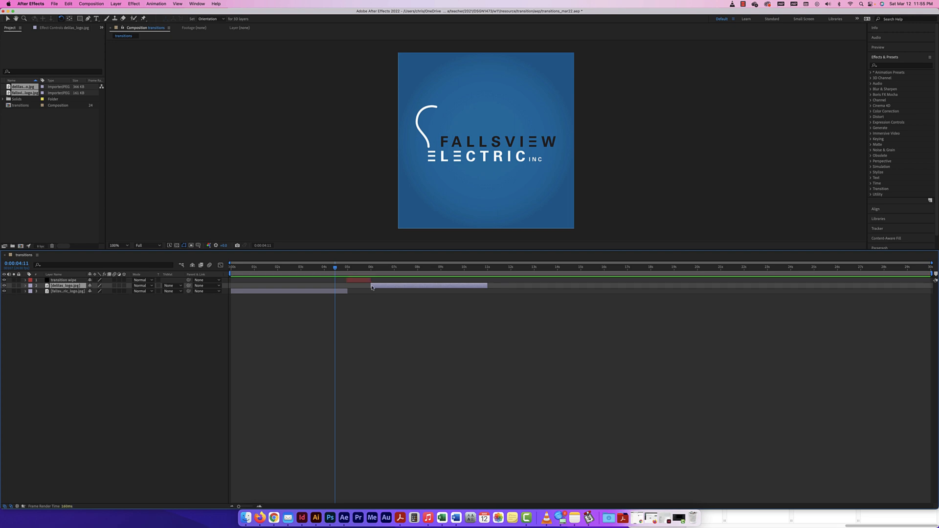
click(355, 282)
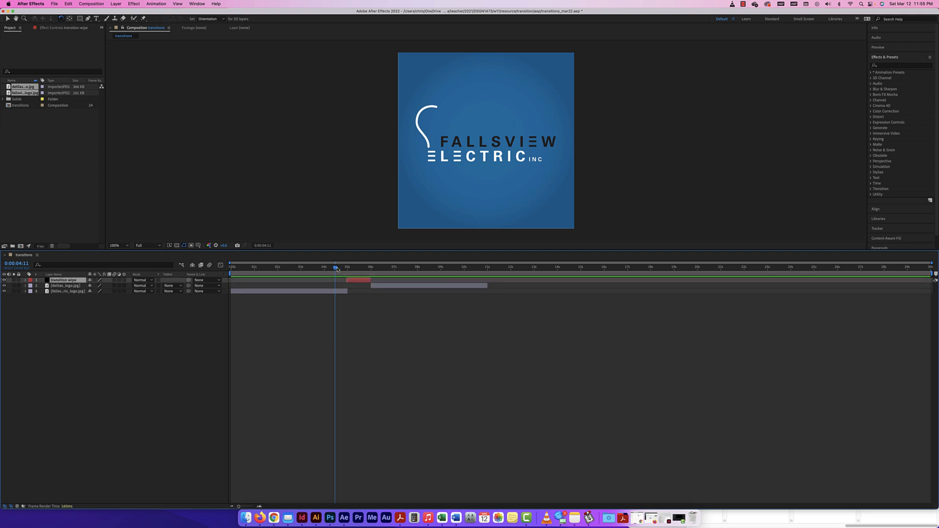
drag(337, 269, 354, 278)
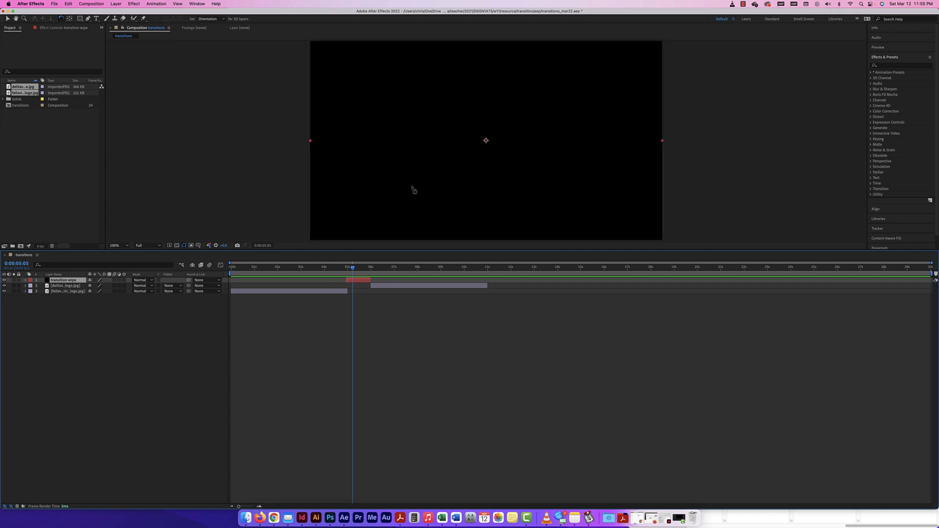
Step: Zoom the viewer out and drag the wipe solid off the left edge to −542, 540
key(super+minus)
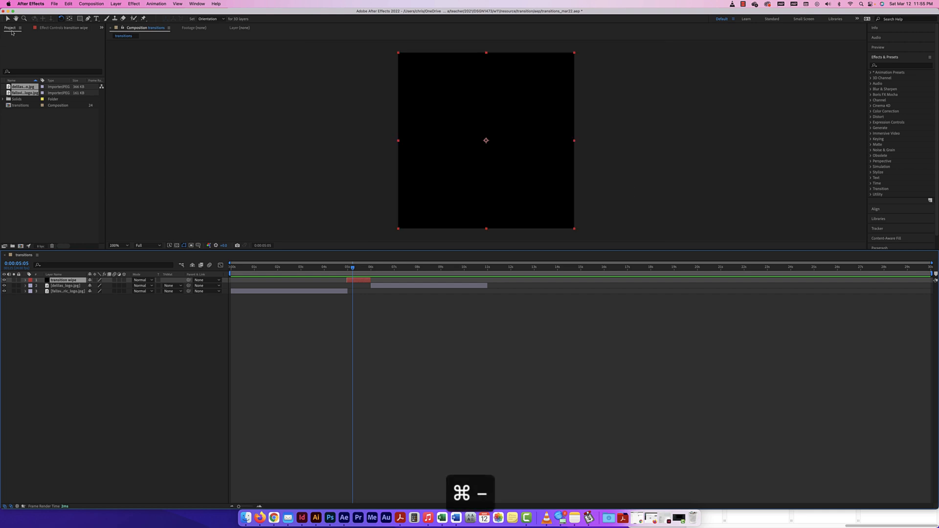
click(8, 19)
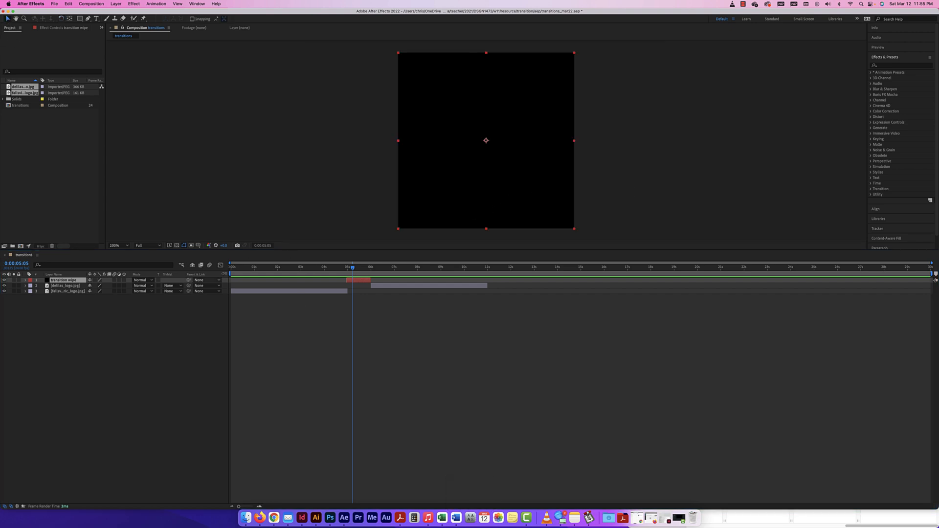
click(25, 280)
click(32, 286)
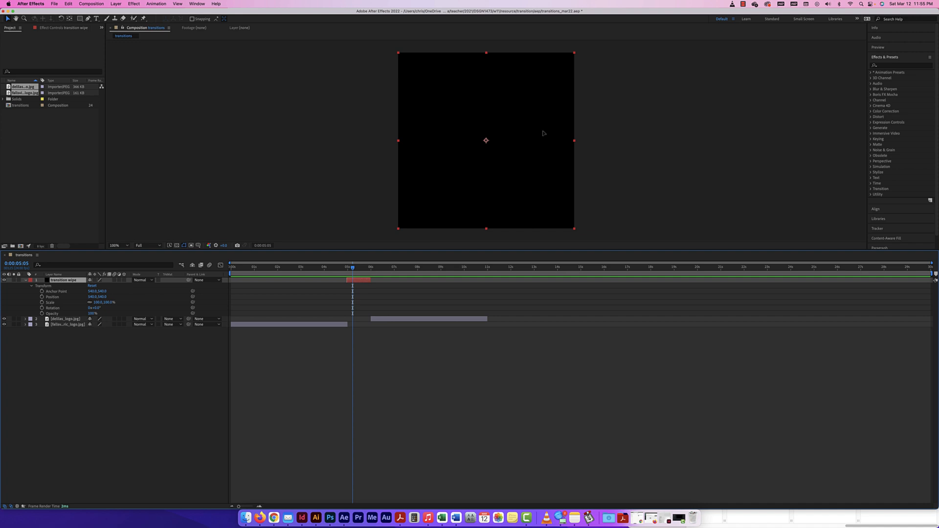
drag(550, 127, 376, 126)
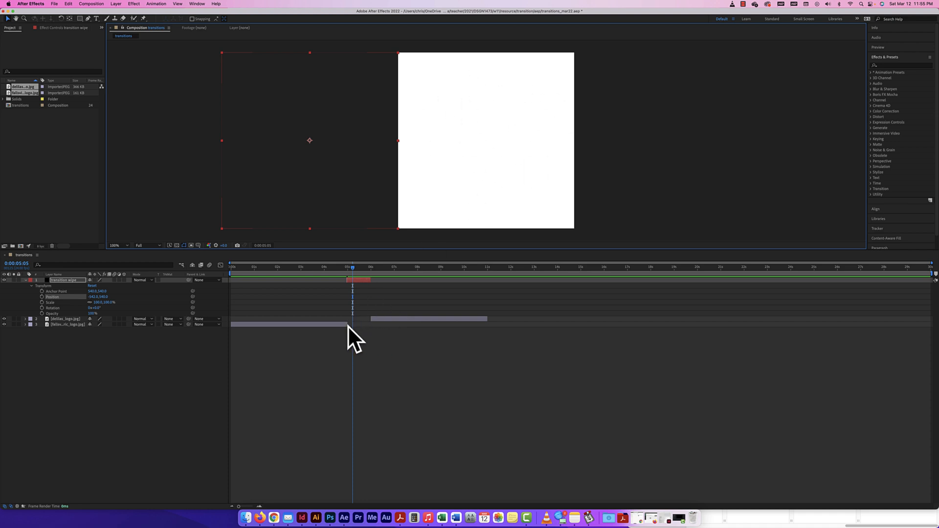
Step: Lengthen the Fallsview logo layer and set the wipe's starting Position keyframe near 5 s
drag(353, 268, 341, 268)
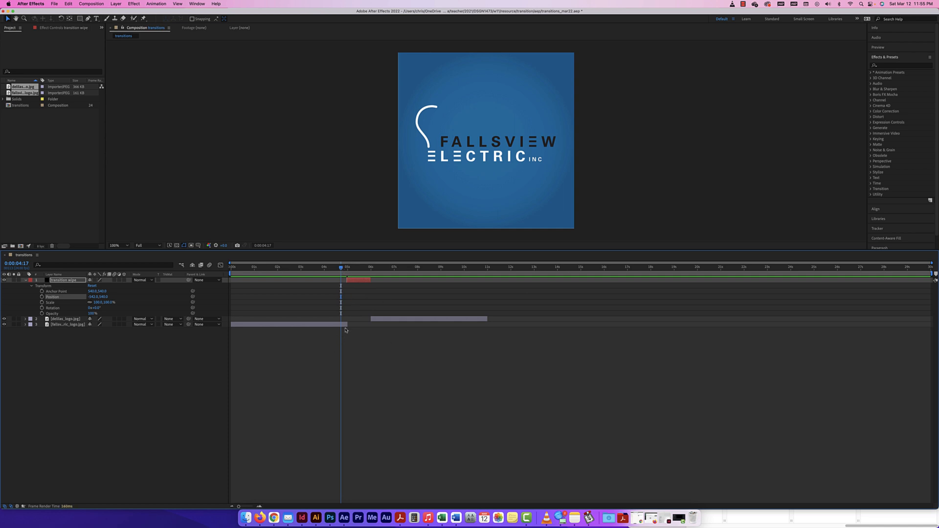
drag(347, 324, 370, 326)
mouse_move(343, 268)
mouse_down()
mouse_move(362, 268)
mouse_move(347, 270)
mouse_up()
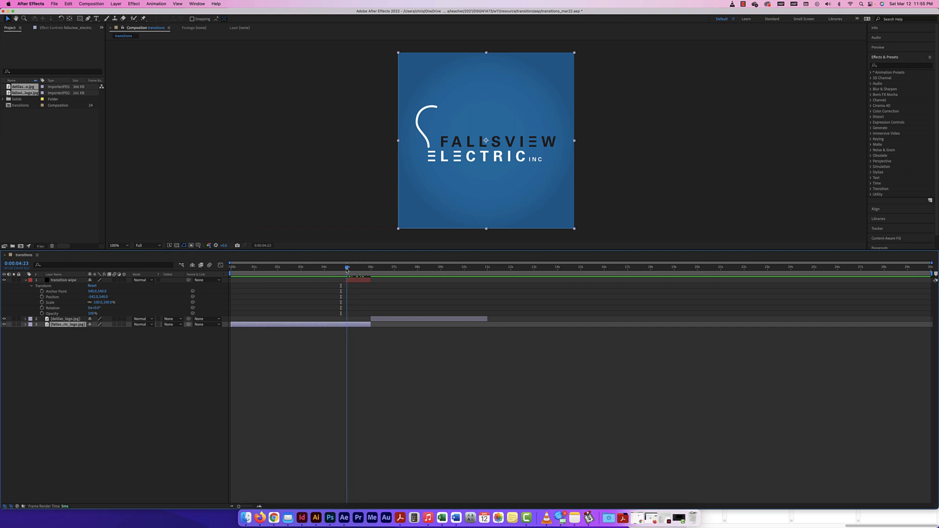
click(348, 281)
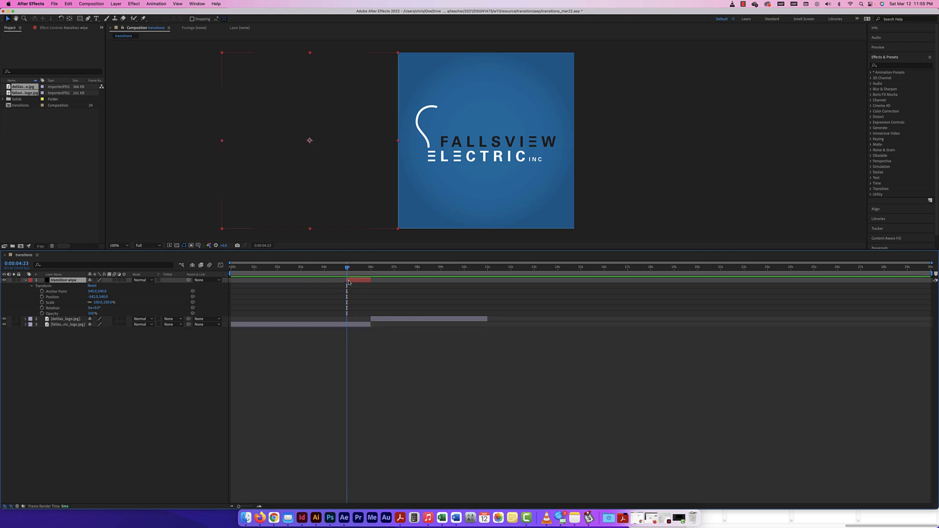
click(42, 297)
Step: Keyframe the wipe past the right edge near 6 s and end Fallsview where covered
drag(355, 269, 370, 270)
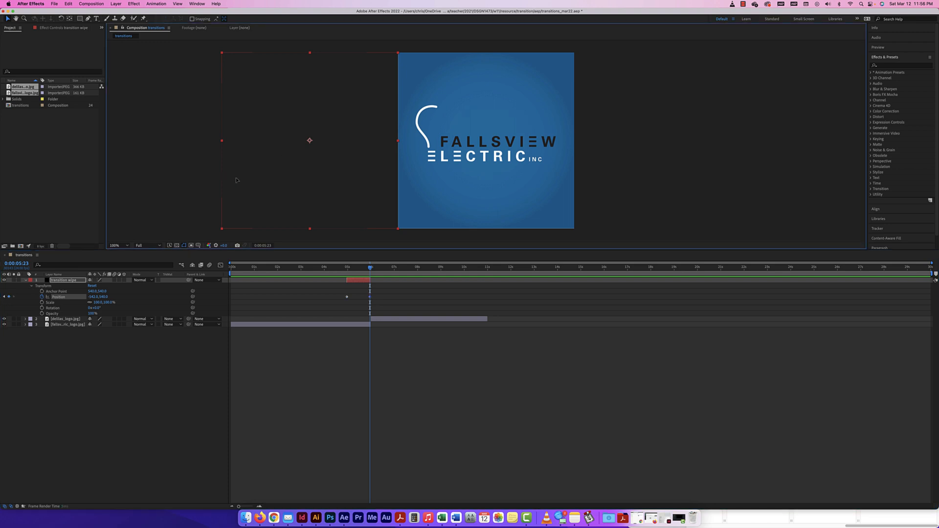
drag(240, 181, 588, 198)
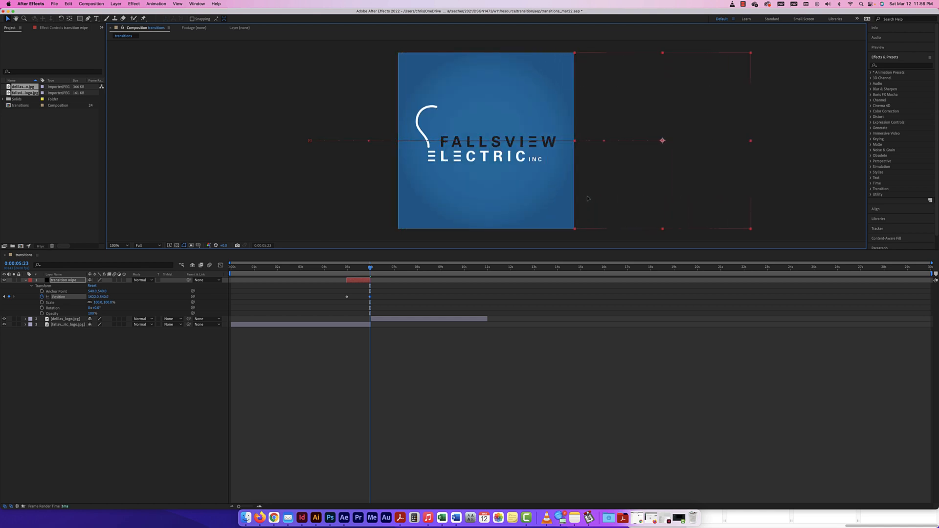
drag(370, 267, 358, 269)
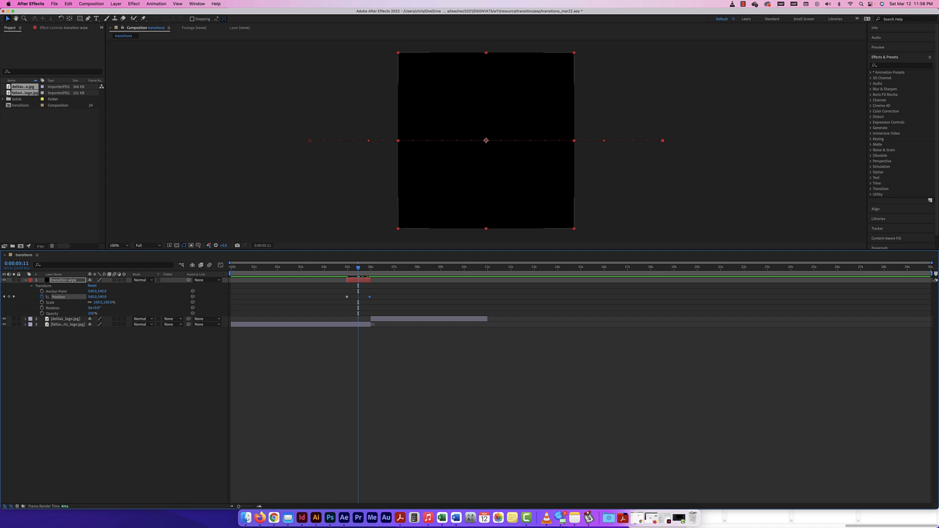
drag(371, 325, 366, 321)
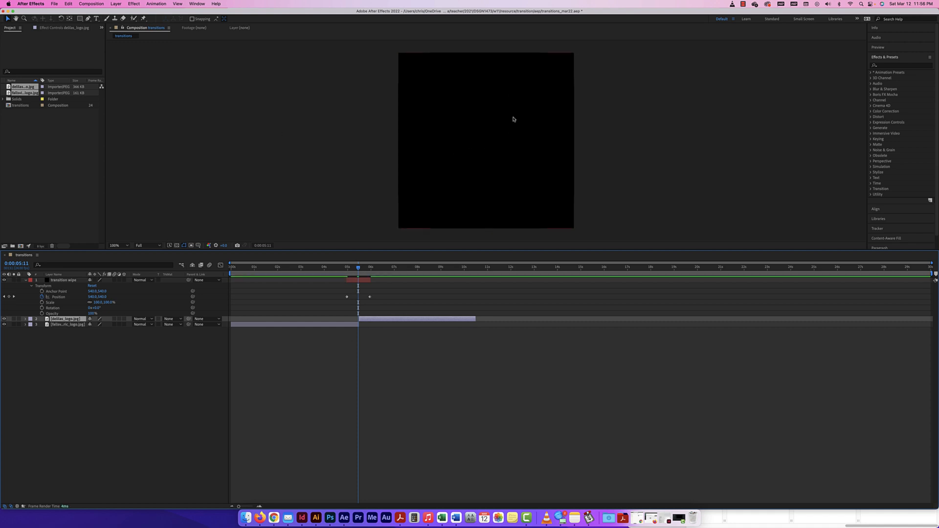
Step: Scrub and play the black wipe into the D logo, then collapse the transition wipe layer
key(comma)
key(comma)
key(super+equal)
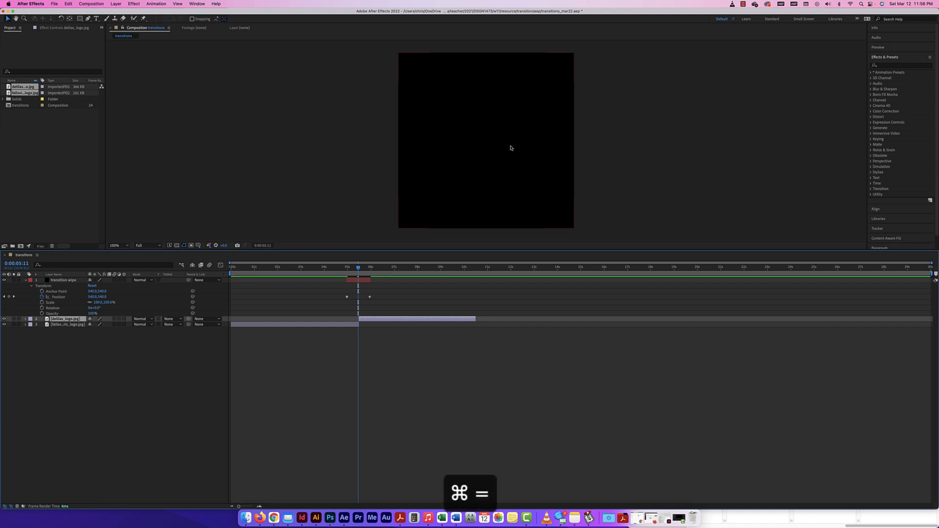
drag(358, 267, 233, 266)
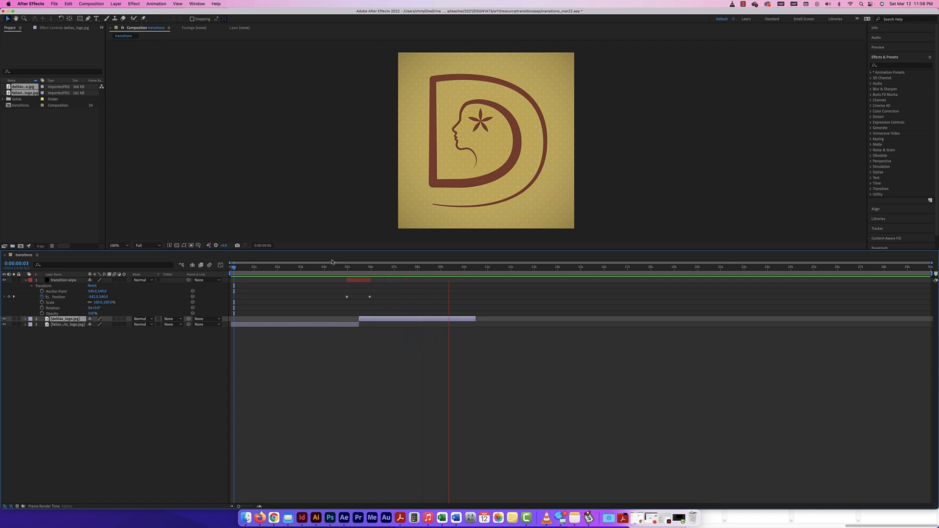
key(space)
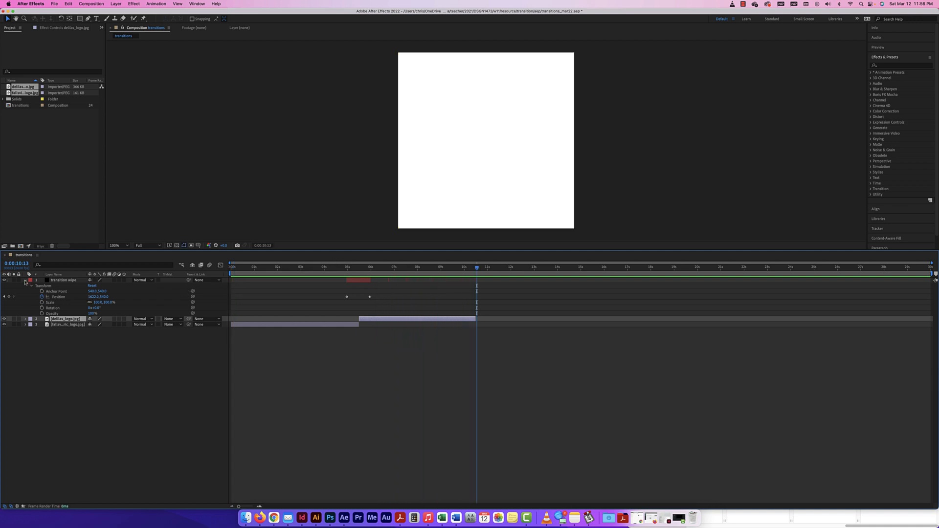
drag(478, 268, 441, 268)
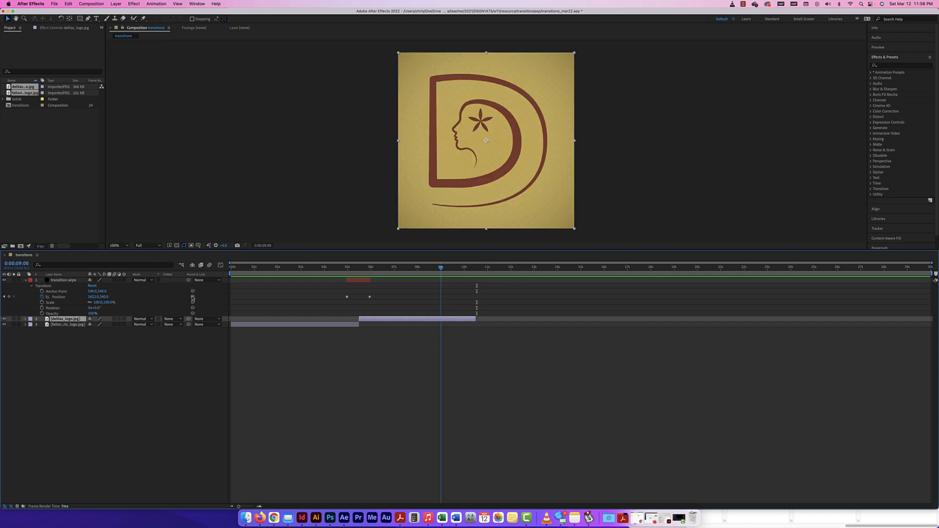
click(24, 280)
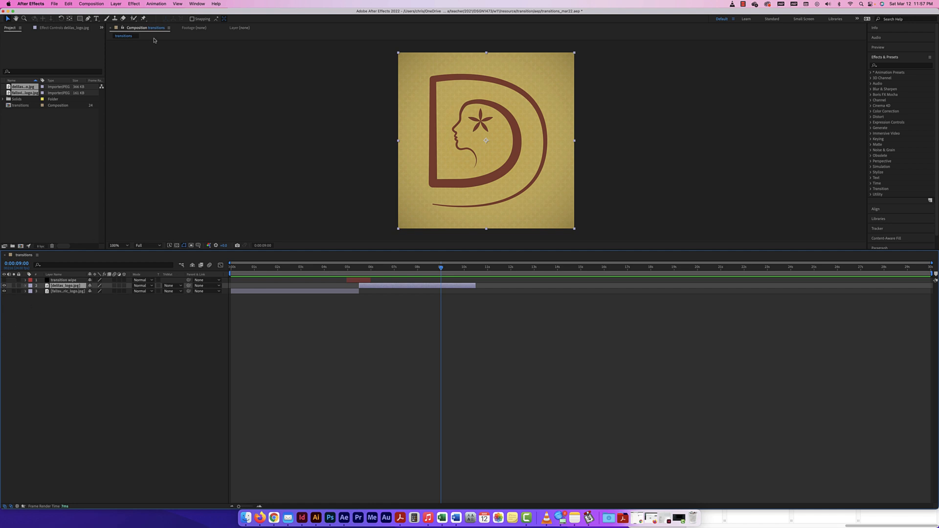
Step: Add a new black solid at the top of the layer stack and name it 'fade'
click(115, 3)
mouse_move(120, 13)
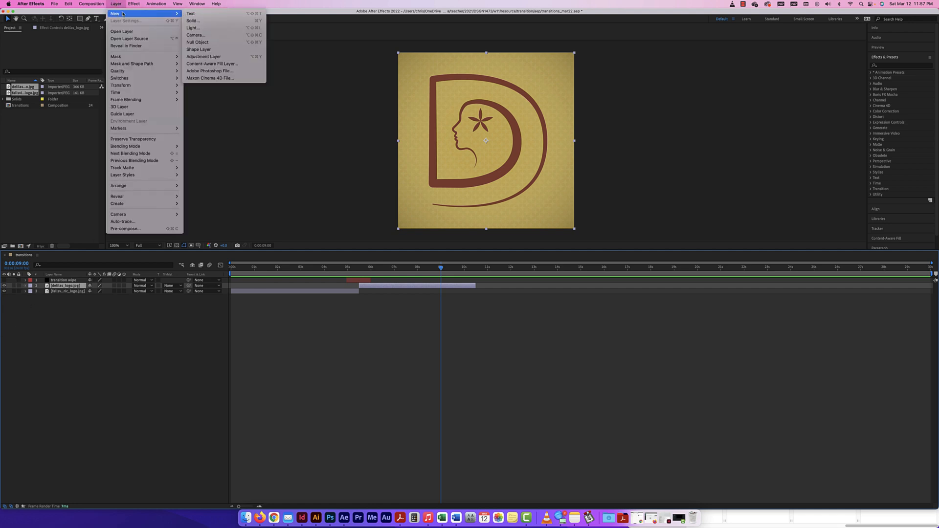
click(200, 22)
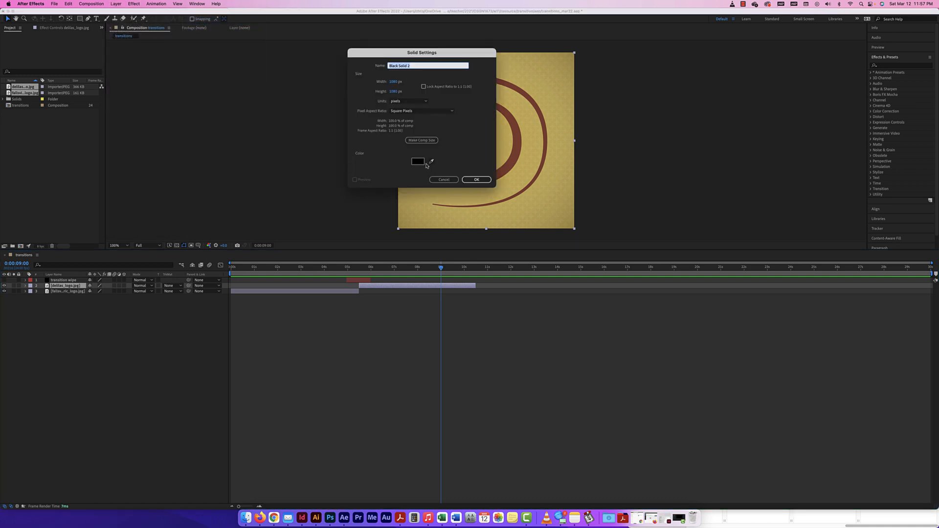
click(477, 180)
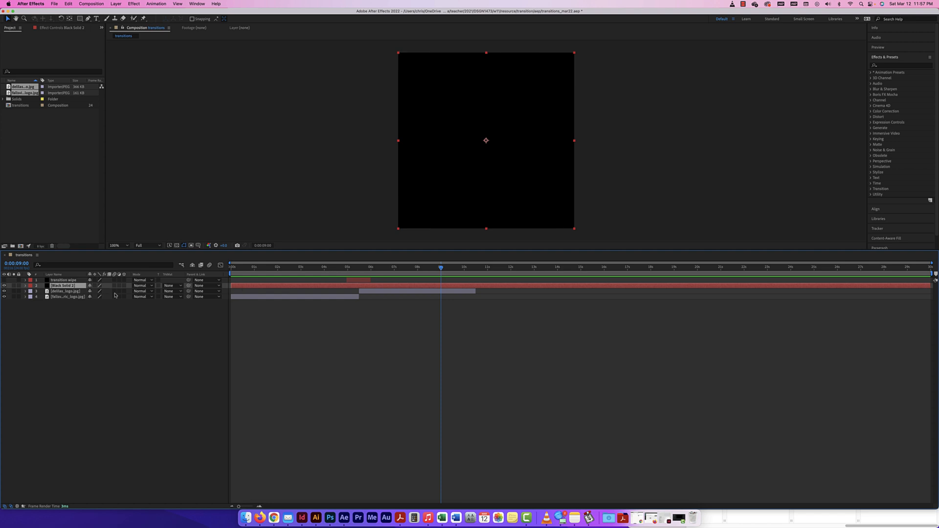
drag(74, 287, 63, 279)
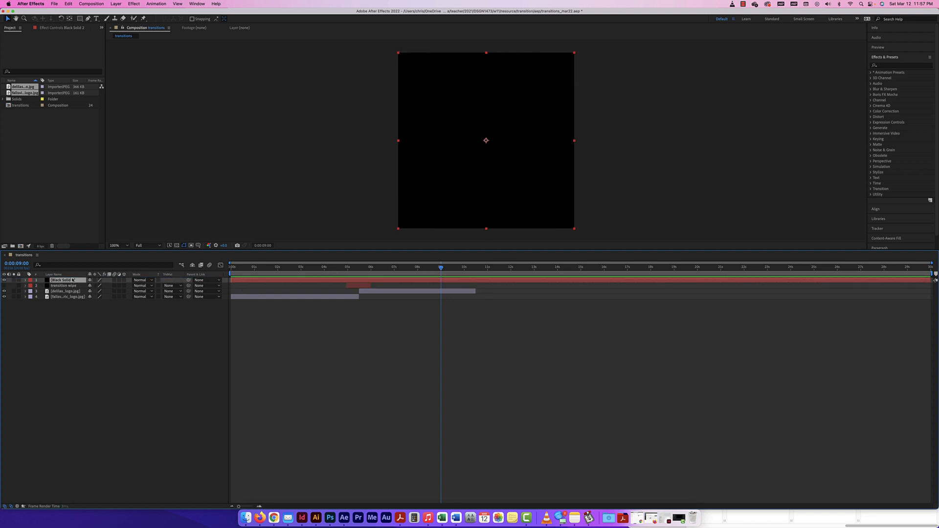
key(Return)
text(fade)
key(Return)
Step: Trim the fade solid to the opening and shift both logo layers slightly later
drag(928, 280, 255, 280)
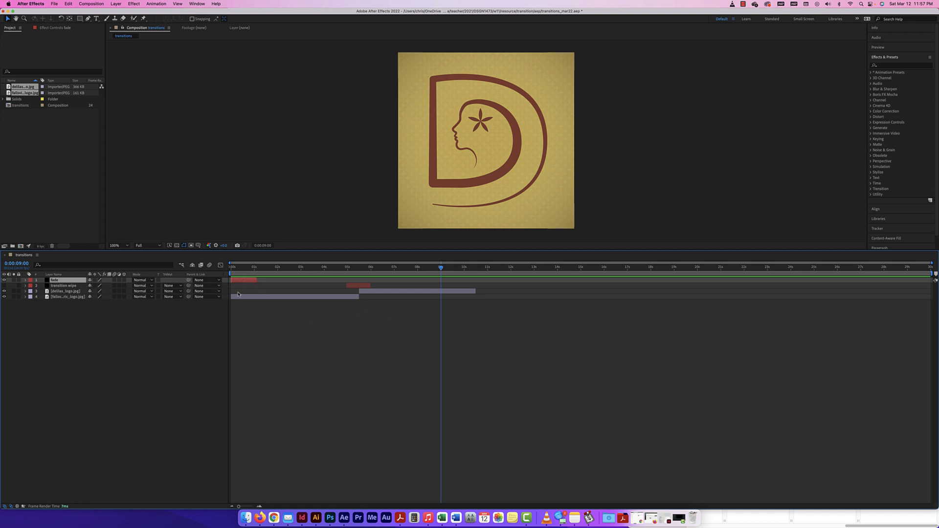
click(309, 297)
shift+click(370, 292)
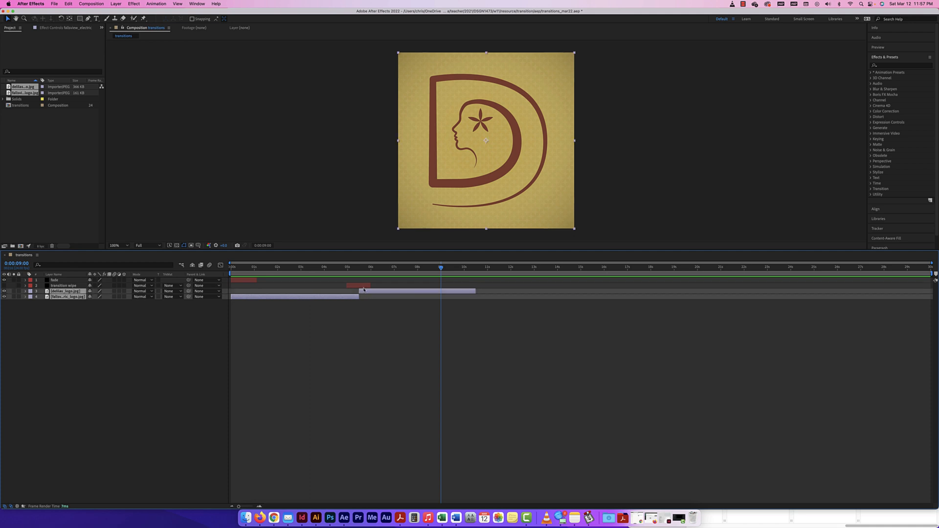
mouse_move(332, 299)
mouse_down()
mouse_move(358, 299)
mouse_move(346, 300)
mouse_up()
click(240, 282)
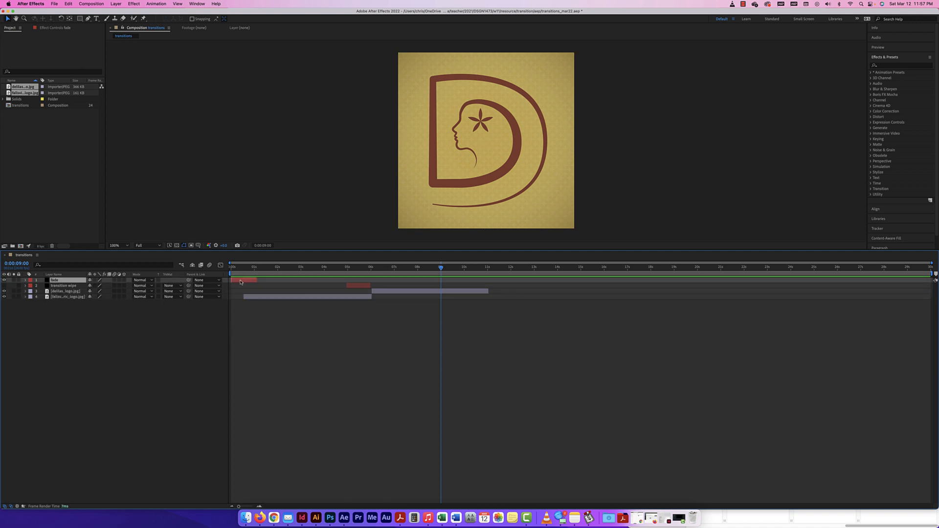
drag(441, 269, 198, 264)
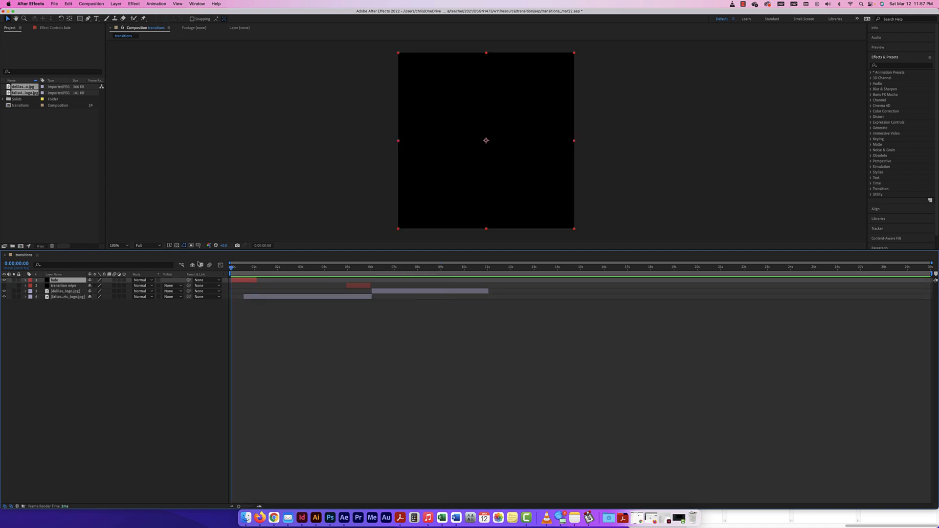
Step: Keyframe the fade solid's Opacity from 100% at 0 s to 0% near 1 s, then preview
click(25, 280)
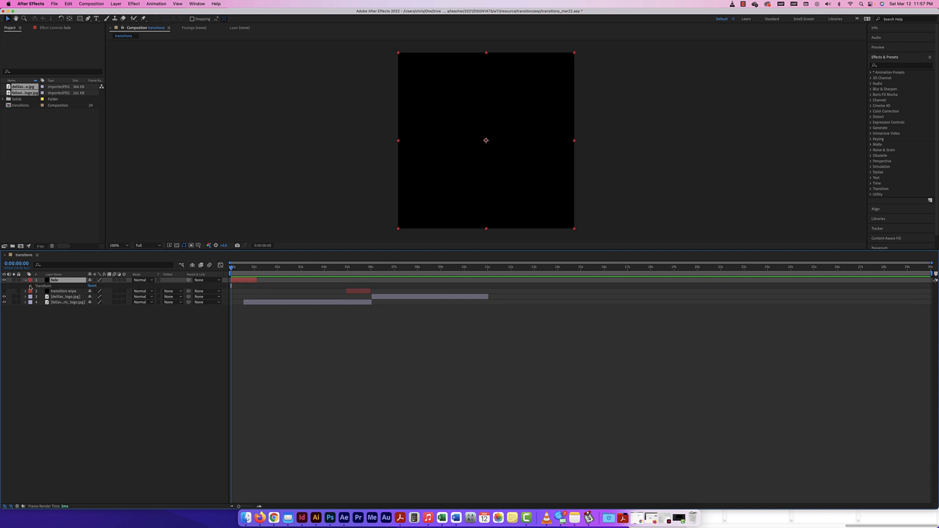
click(30, 286)
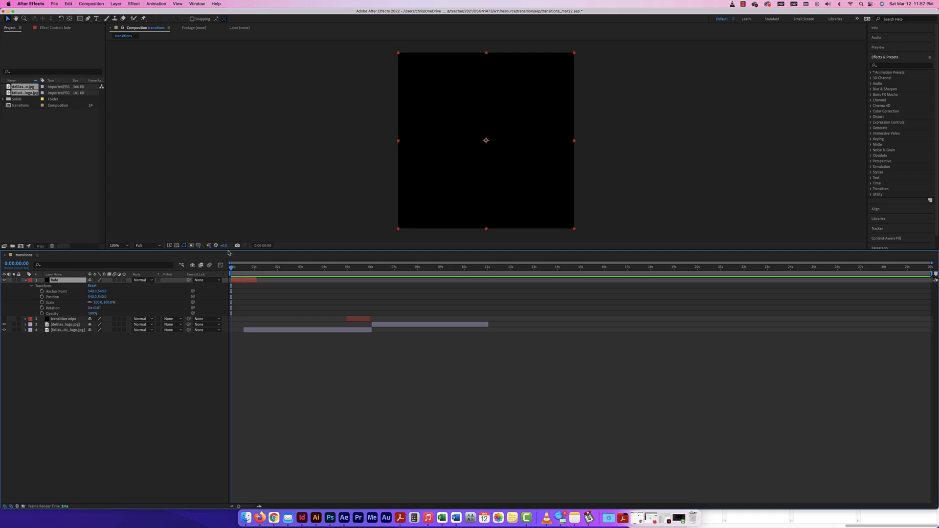
mouse_move(231, 268)
mouse_down()
mouse_move(257, 269)
mouse_move(242, 269)
mouse_up()
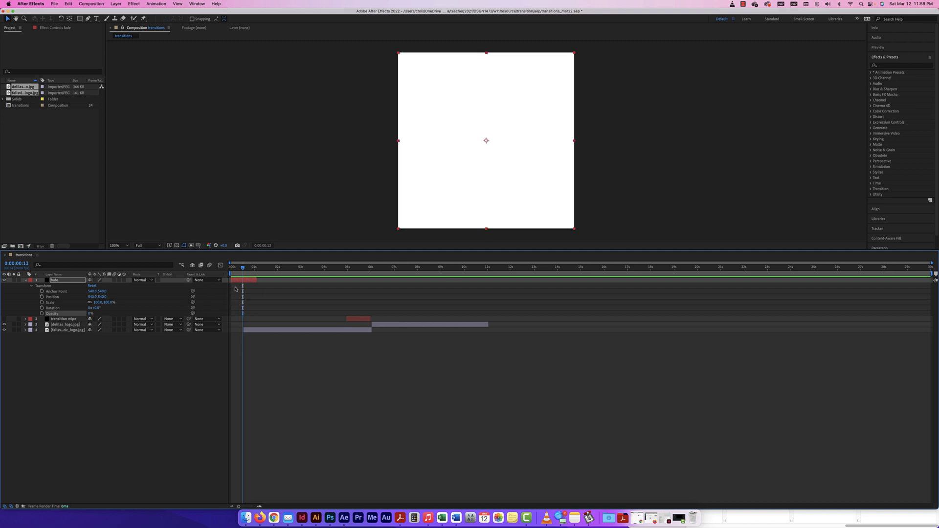
drag(89, 314, 171, 314)
drag(243, 268, 223, 269)
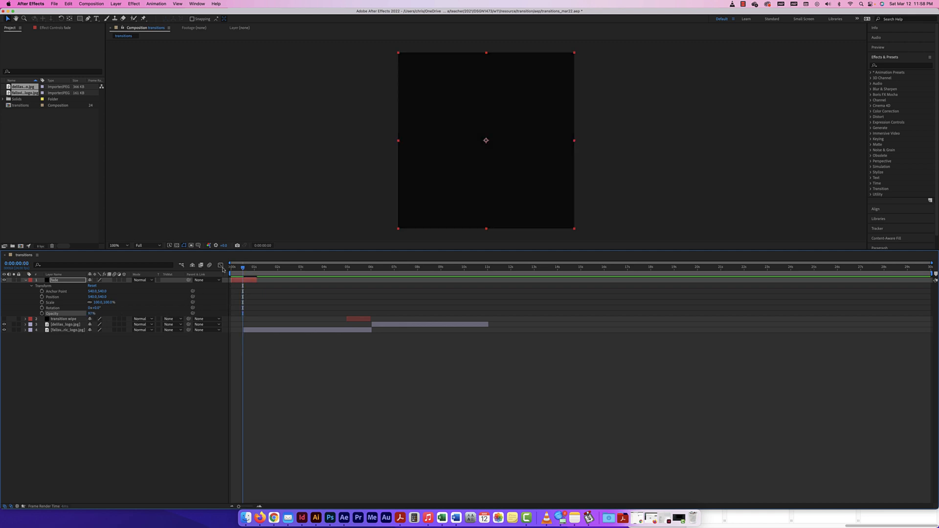
click(42, 313)
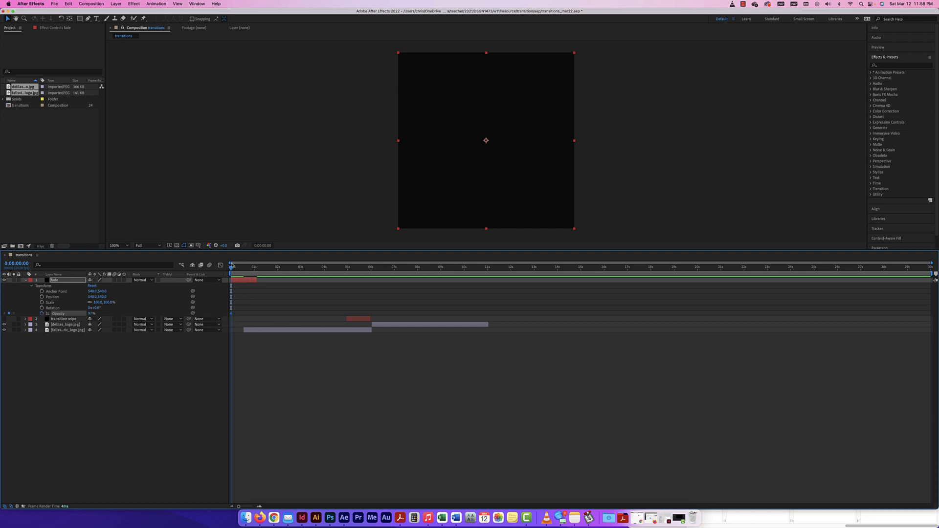
drag(231, 265, 256, 268)
drag(91, 313, 45, 314)
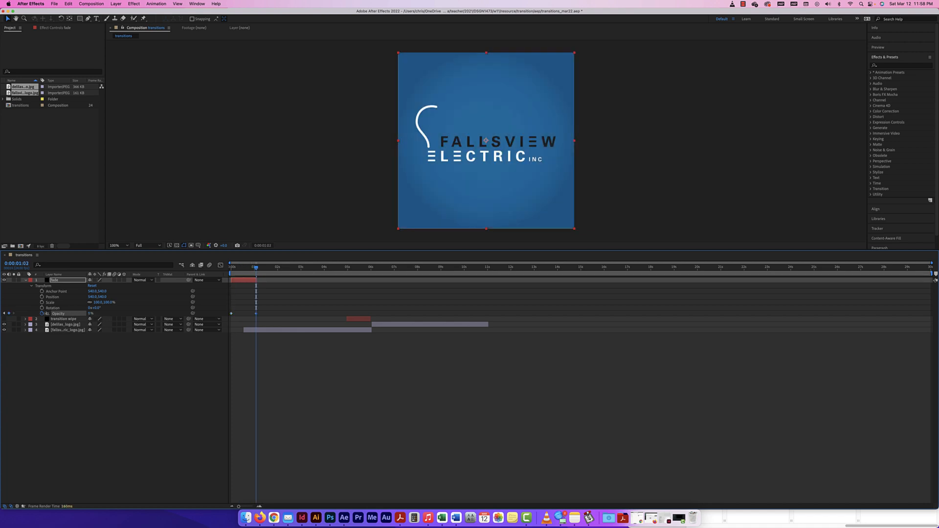
drag(247, 270, 230, 269)
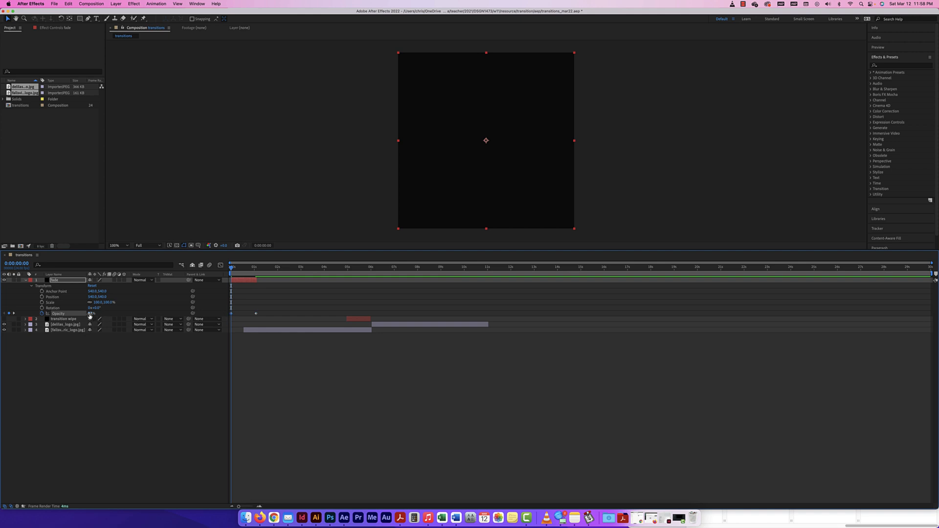
drag(90, 314, 142, 315)
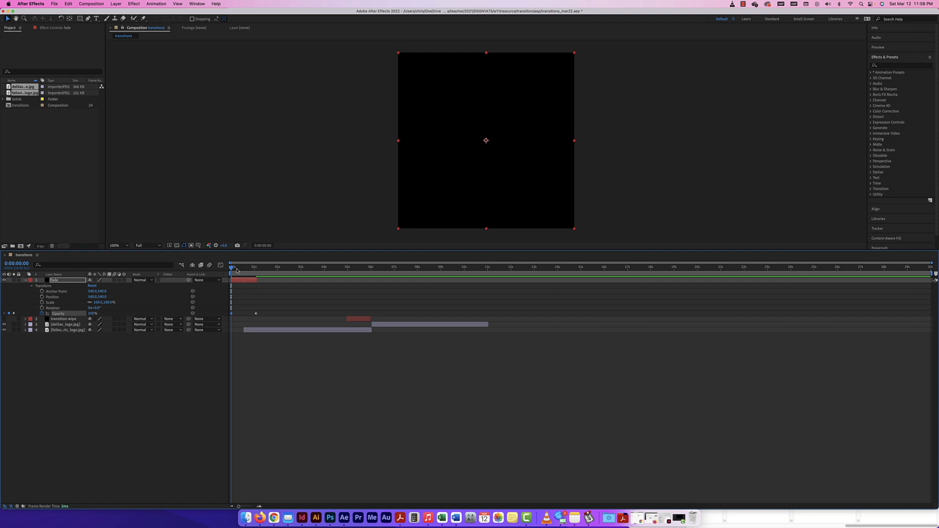
key(space)
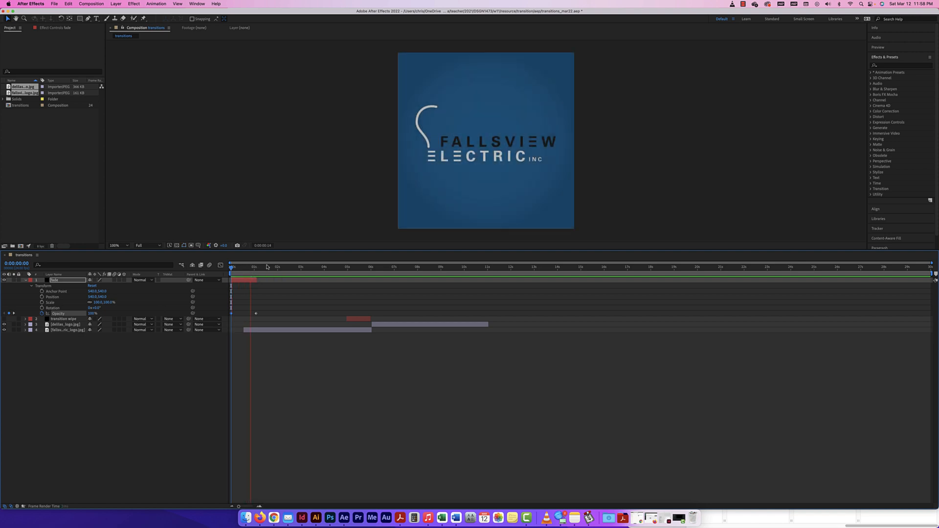
Step: Move the first Opacity keyframe later, to about half a second, and scrub to check
click(246, 330)
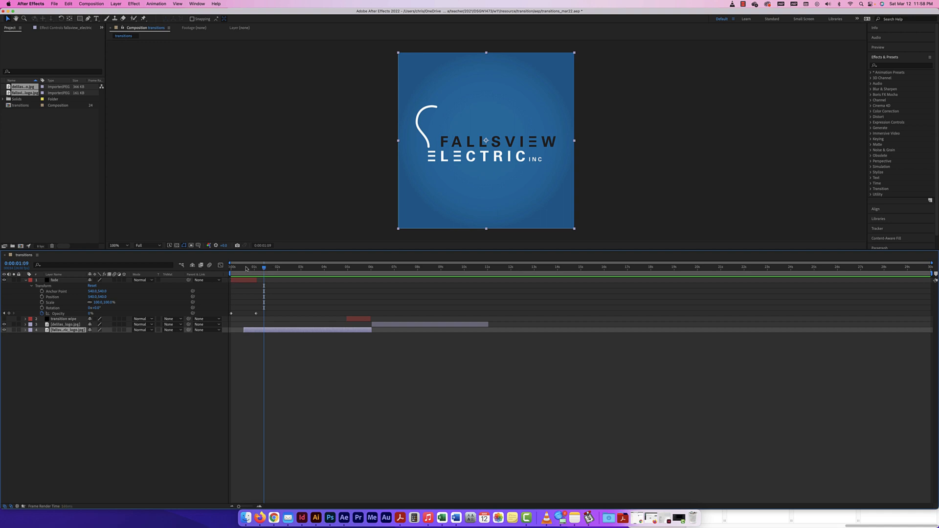
drag(266, 267, 232, 267)
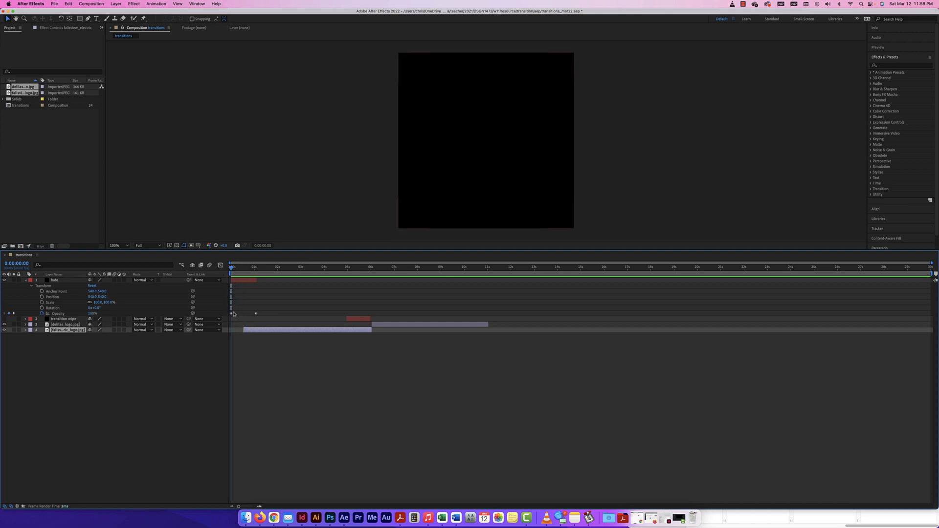
drag(233, 315, 237, 315)
drag(241, 315, 245, 314)
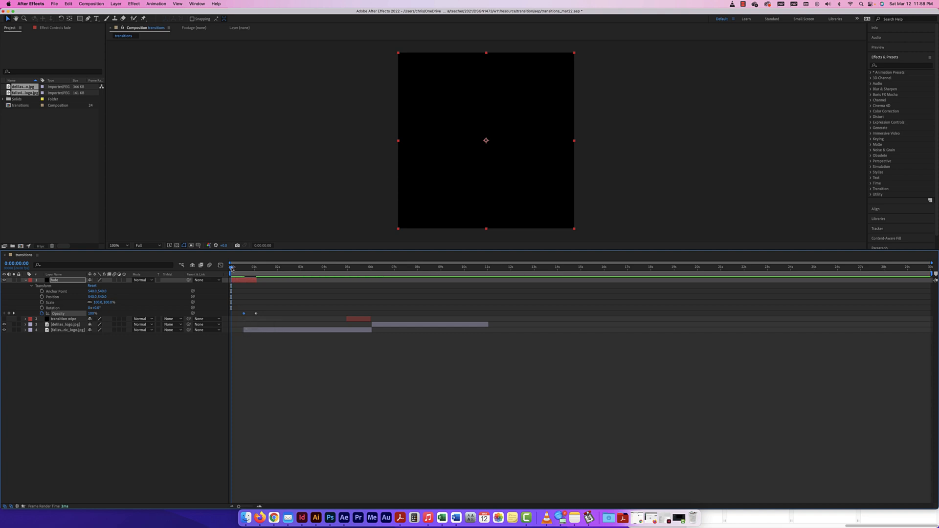
drag(232, 268, 148, 259)
Step: Trim the Fallsview logo's out-point to about 5:11, where the D logo starts, previewing the wipe
key(space)
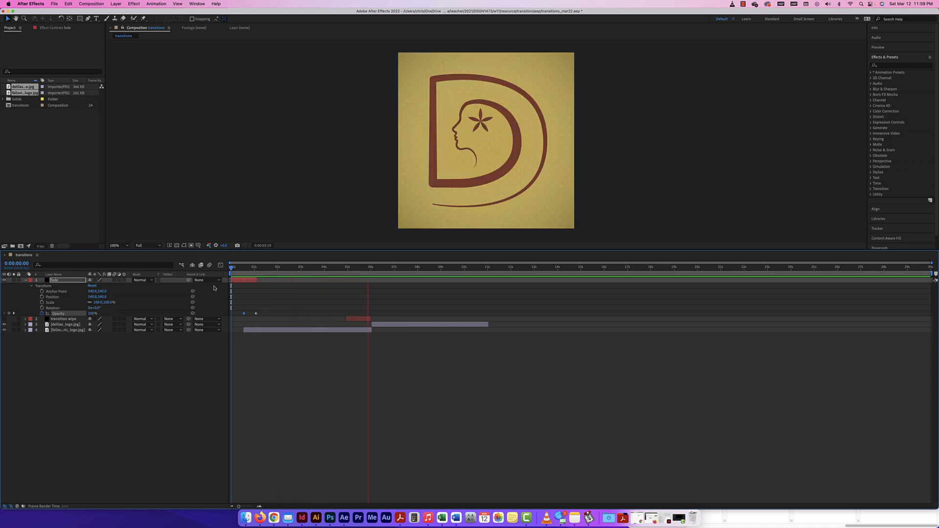
key(space)
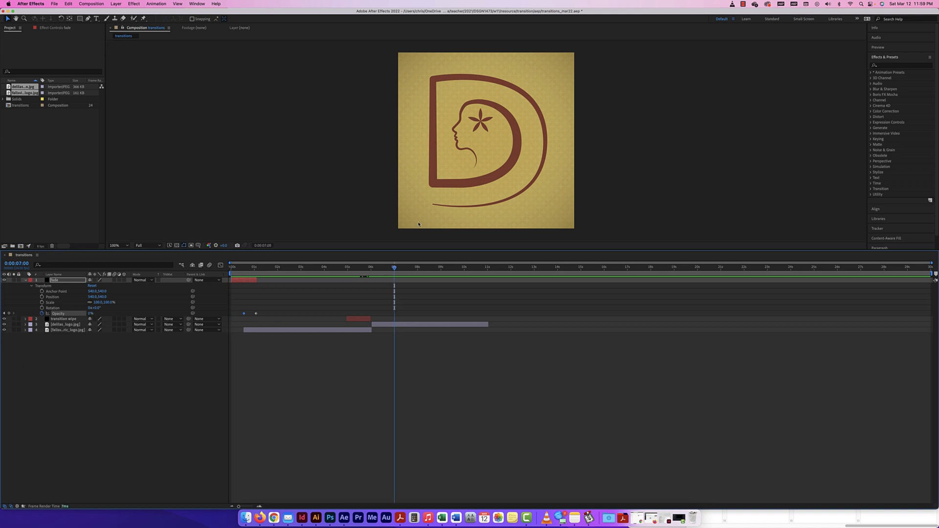
drag(373, 271, 337, 270)
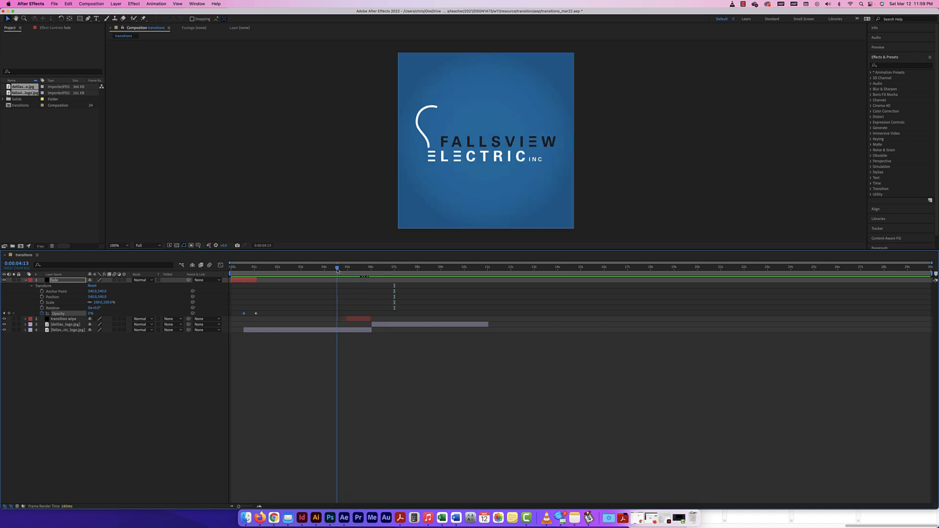
key(space)
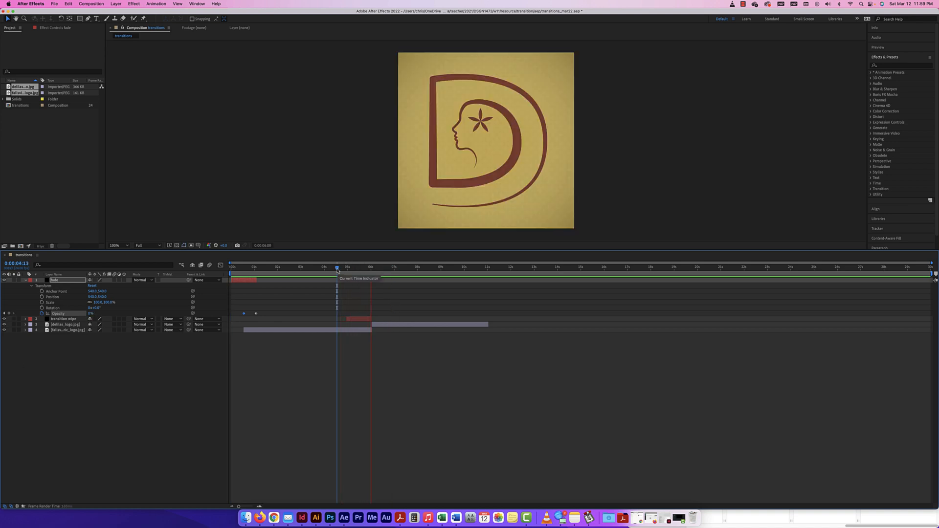
drag(368, 333, 359, 324)
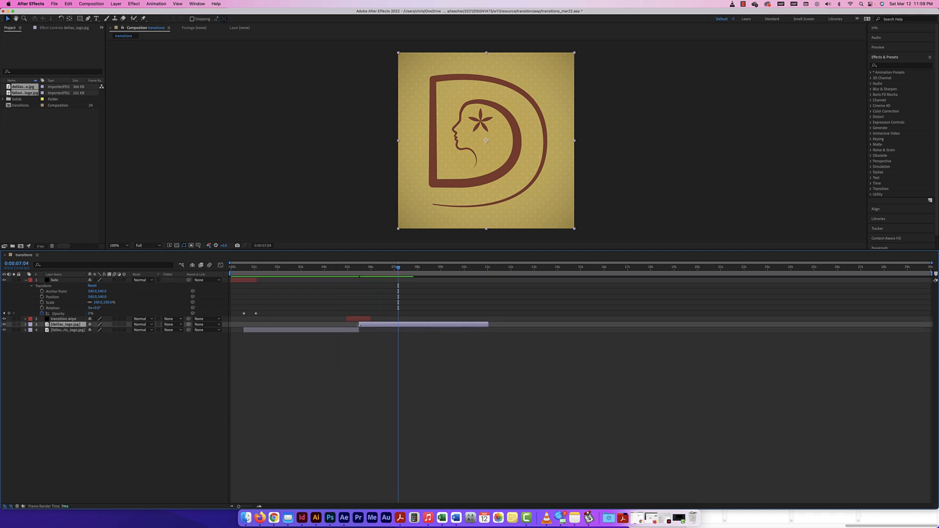
drag(398, 269, 359, 270)
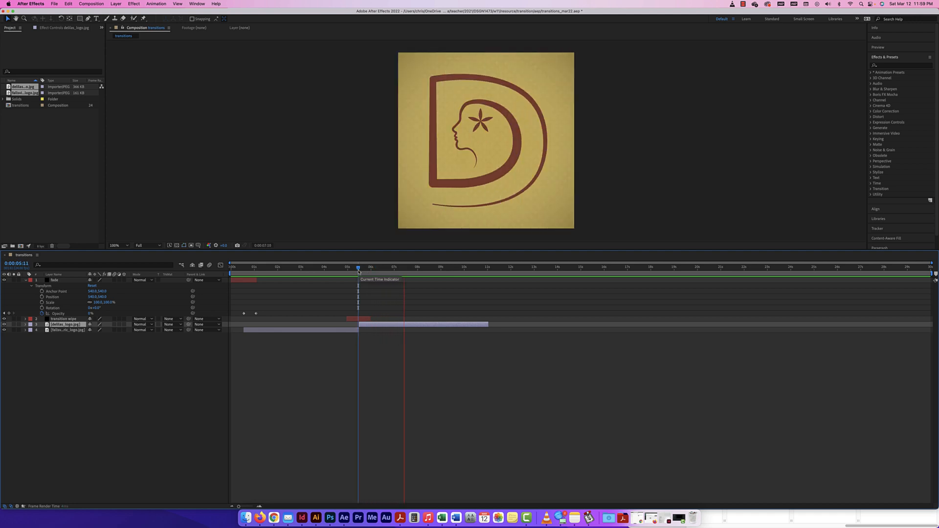
click(253, 280)
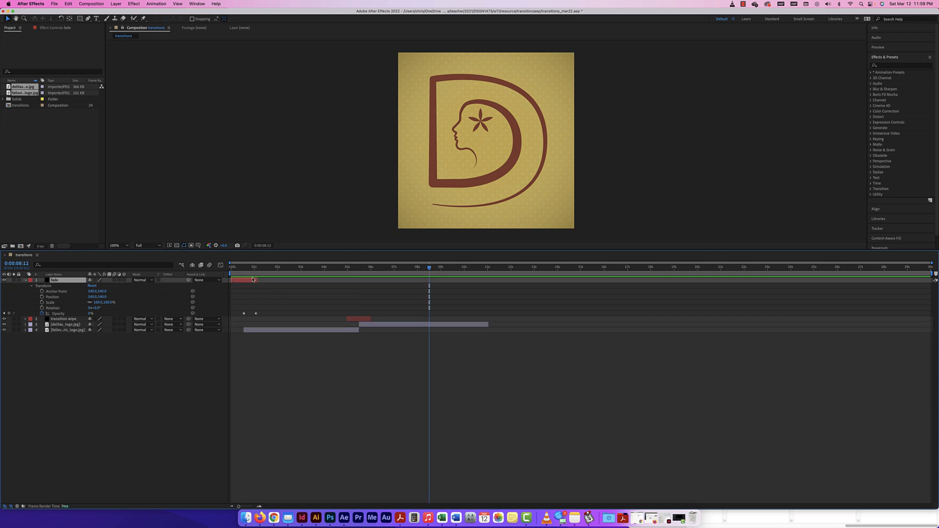
Step: Duplicate the fade solid as fade 2 and move it to about ten seconds
key(super+d)
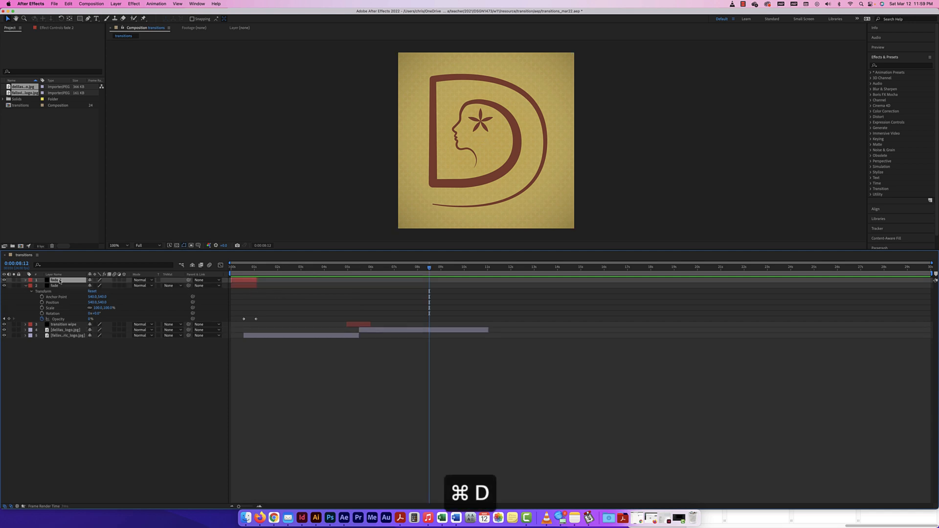
drag(244, 282, 477, 286)
drag(430, 268, 192, 266)
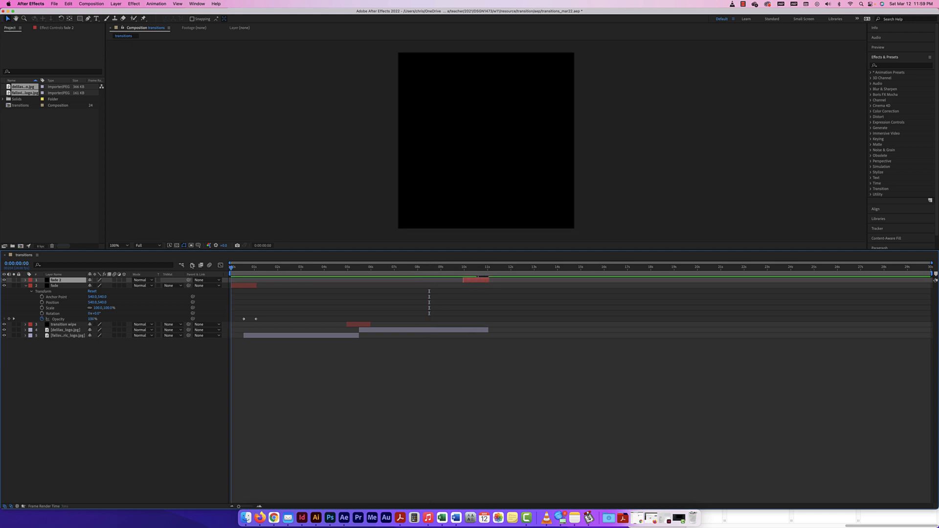
drag(322, 267, 467, 280)
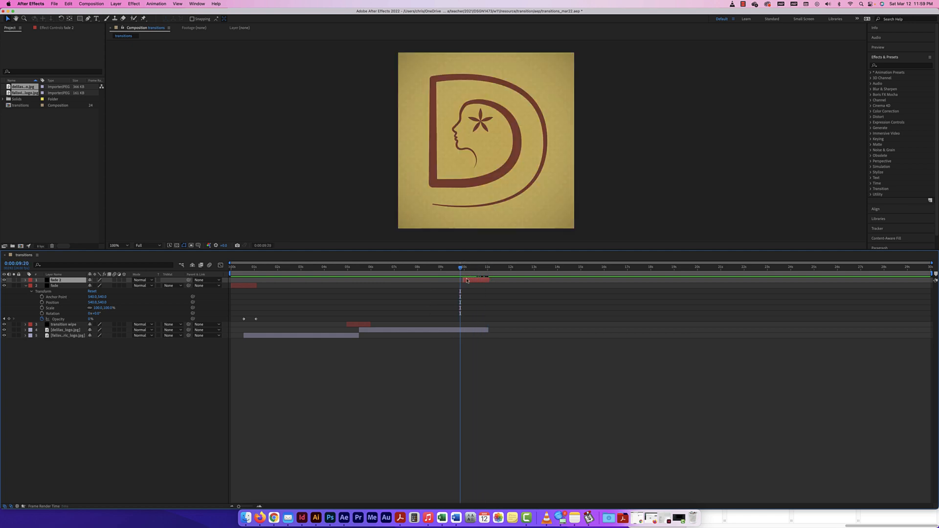
Step: Time-reverse fade 2's two Opacity keyframes via Keyframe Assistant so it fades to black
click(26, 280)
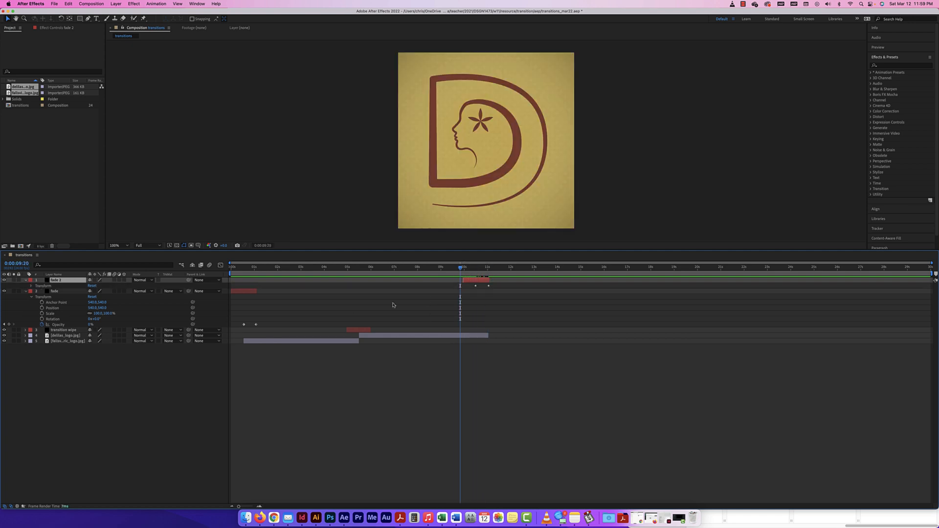
click(31, 286)
drag(502, 309, 457, 311)
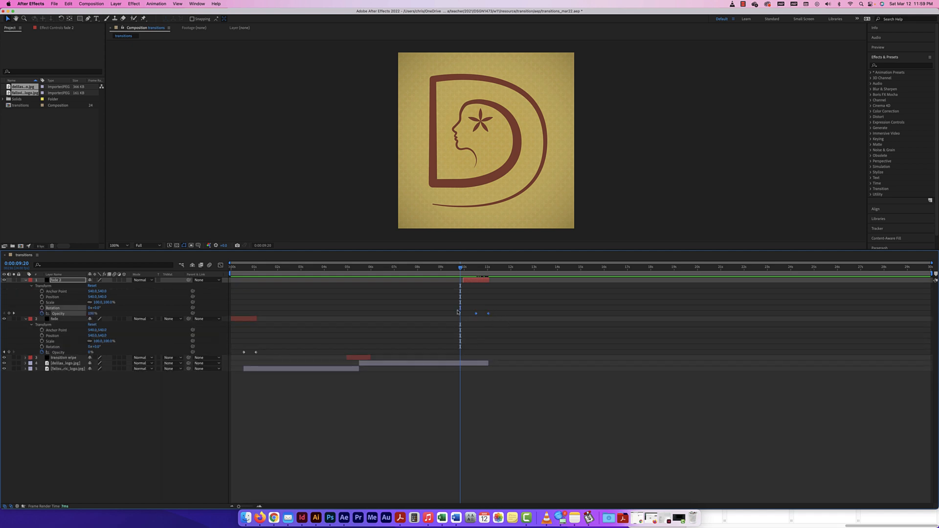
mouse_move(477, 315)
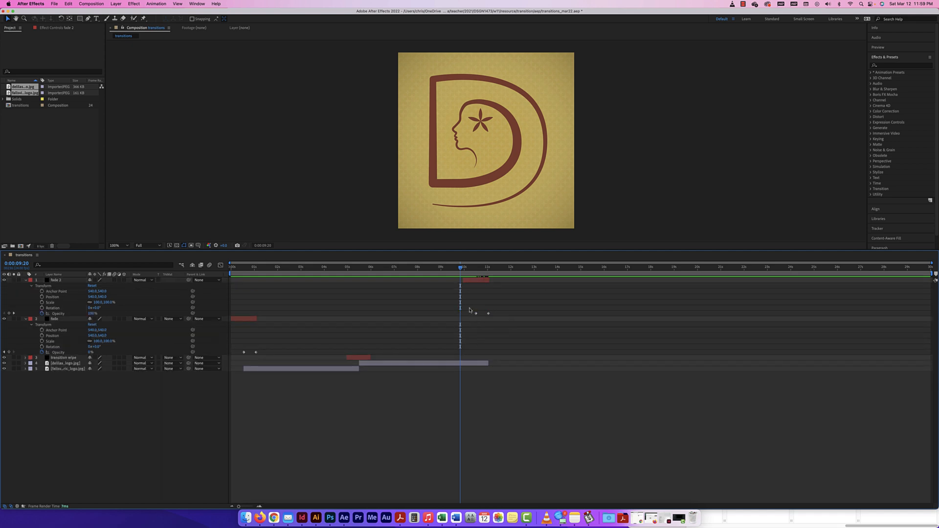
right_click(488, 314)
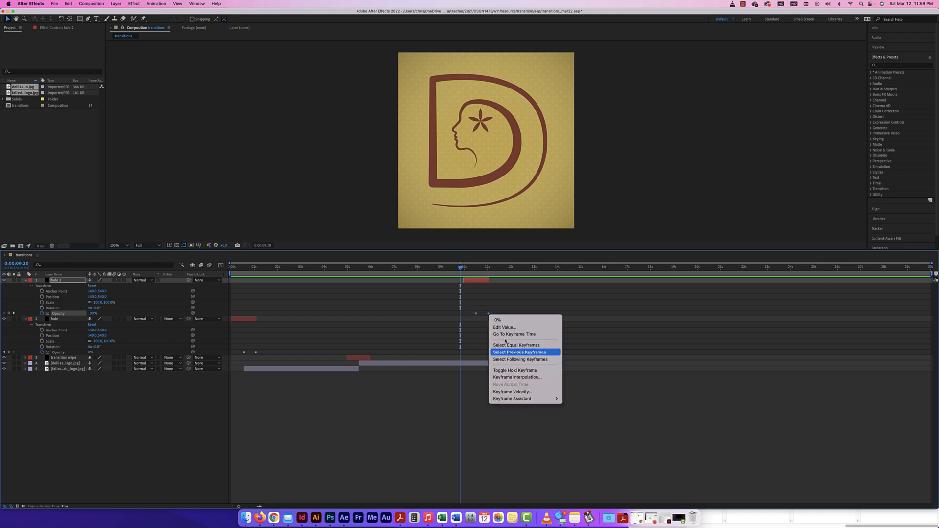
mouse_move(513, 400)
click(591, 463)
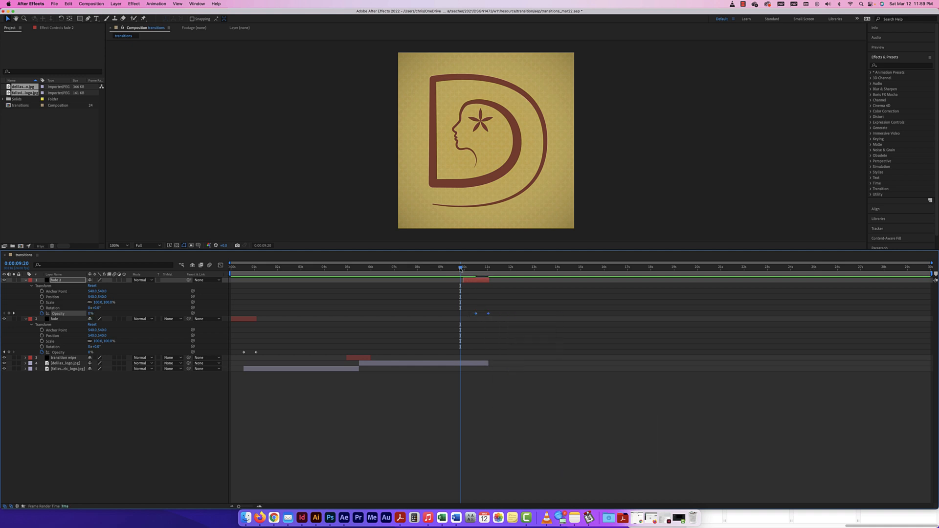
mouse_move(460, 268)
mouse_down()
mouse_move(506, 273)
mouse_move(435, 268)
mouse_move(495, 268)
mouse_move(459, 269)
mouse_up()
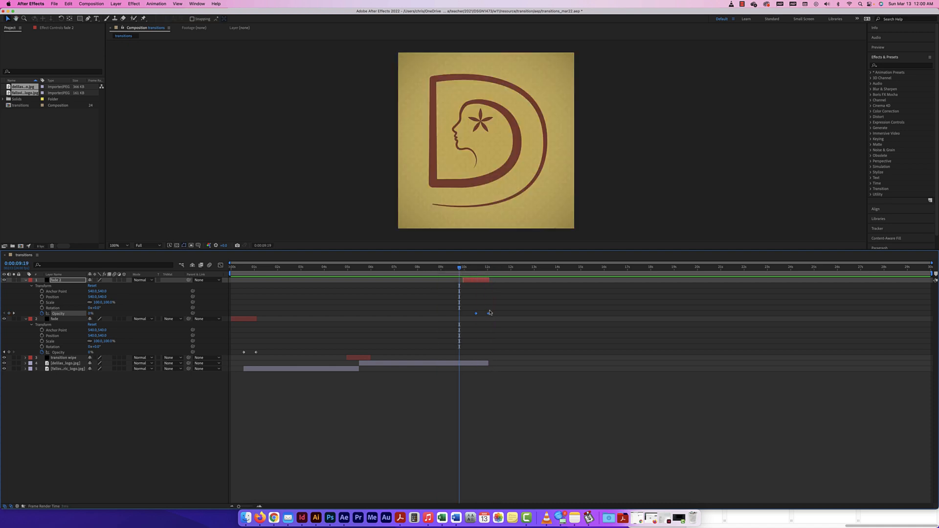
Step: Inspect fade 2's Opacity keyframes and scrub through the fade to black near 10–11 s
click(496, 311)
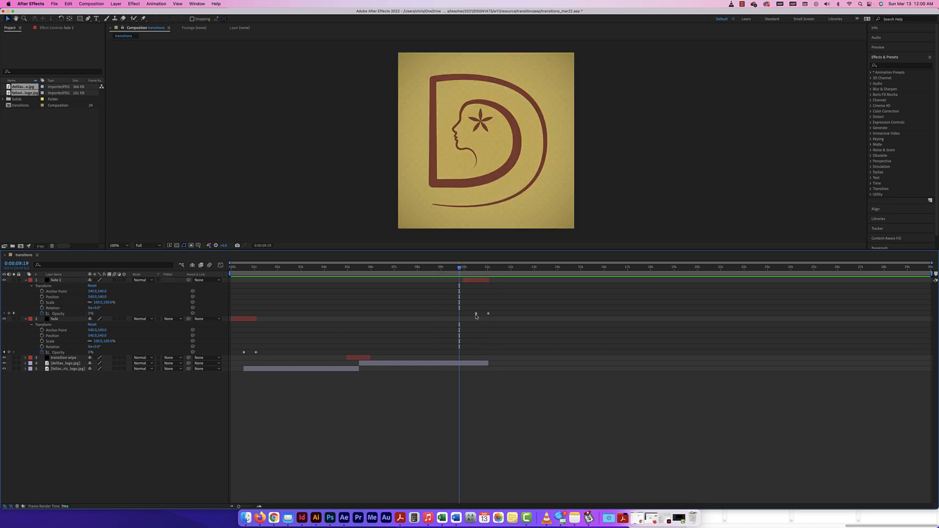
click(476, 313)
click(488, 313)
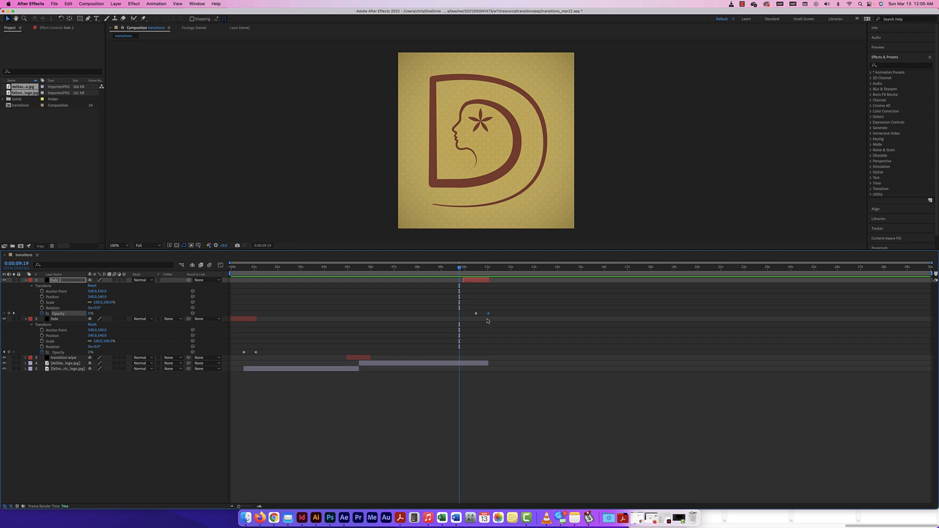
drag(459, 269, 476, 271)
drag(477, 269, 488, 269)
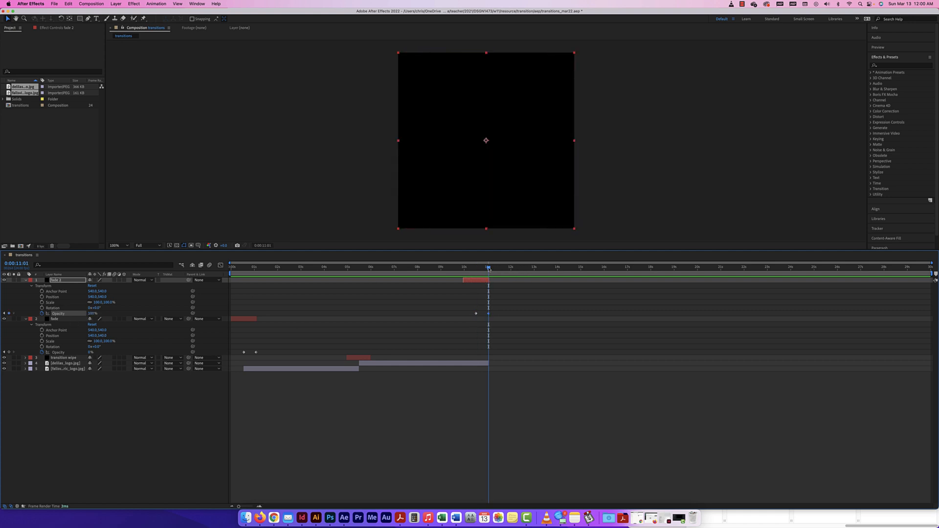
mouse_move(488, 268)
mouse_down()
mouse_move(209, 268)
mouse_move(473, 269)
mouse_up()
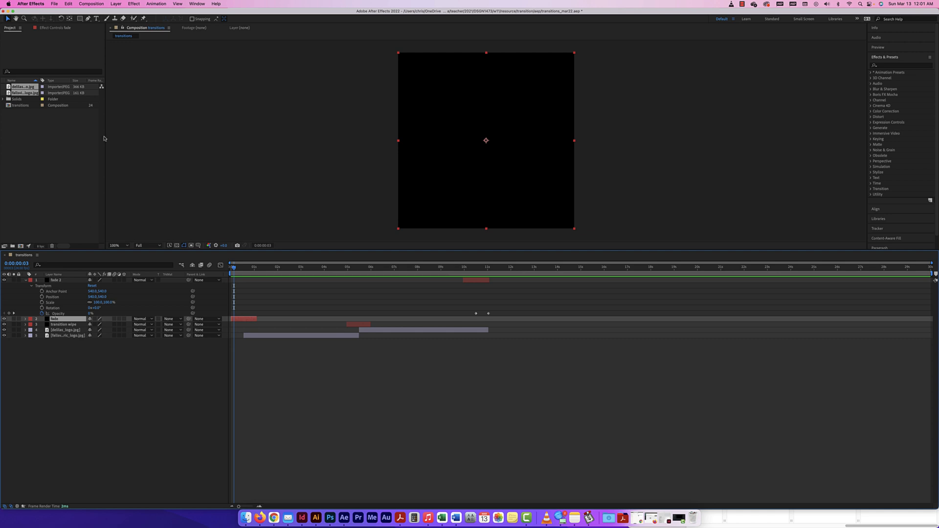
Step: Change the fade solid's colour to white in Solid Settings and play back
click(120, 8)
click(132, 21)
click(658, 362)
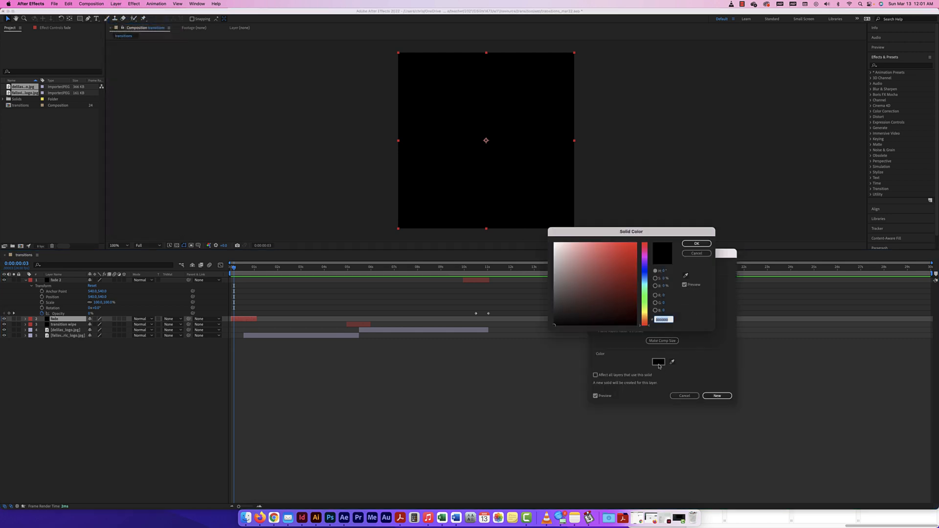
click(561, 243)
click(553, 240)
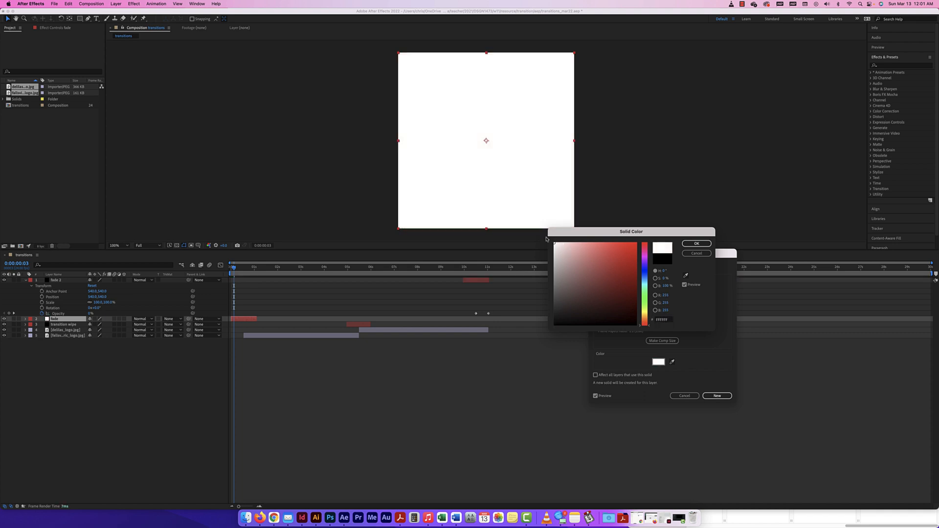
click(697, 243)
click(716, 396)
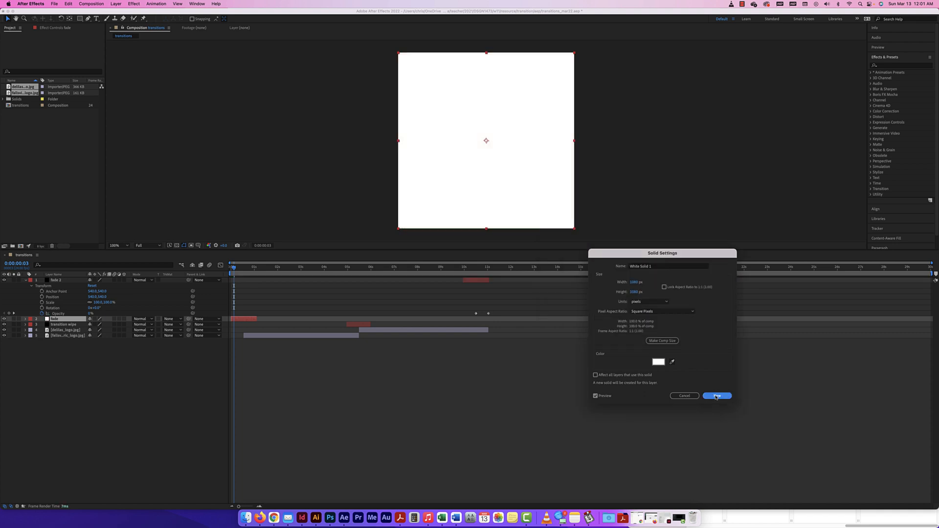
key(space)
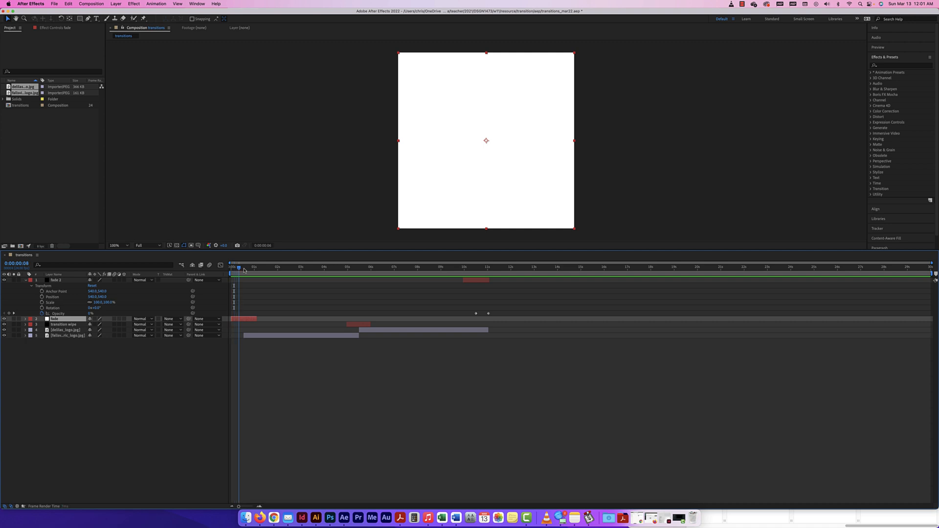
Step: Change the fade 2 solid's colour to bright red and preview the animation
click(478, 280)
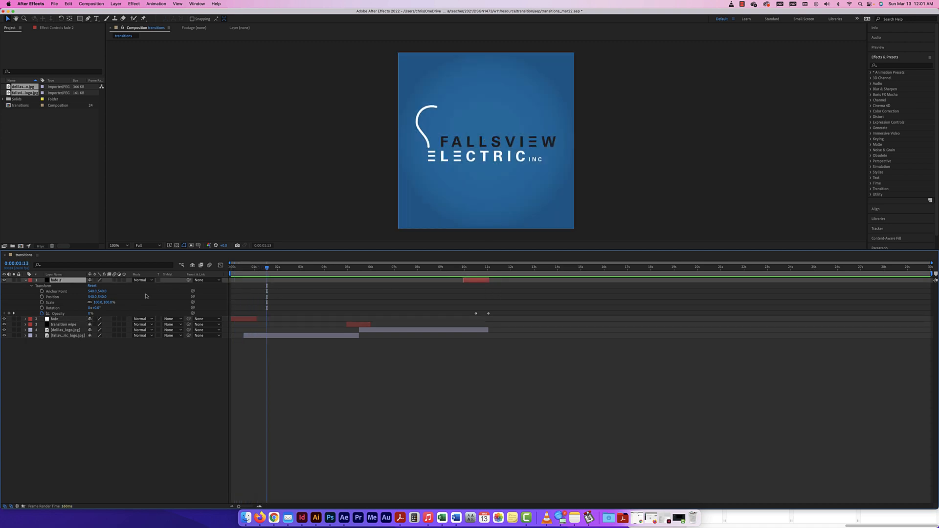
click(116, 3)
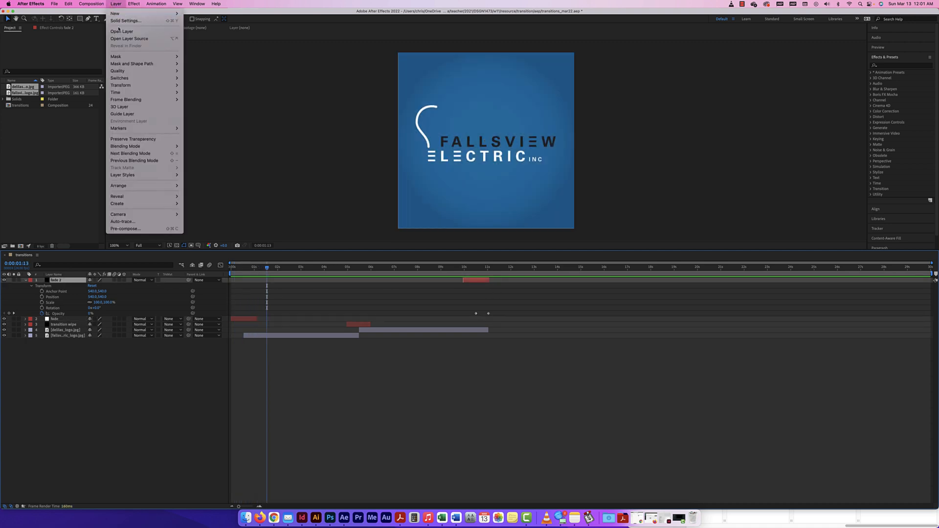
click(119, 20)
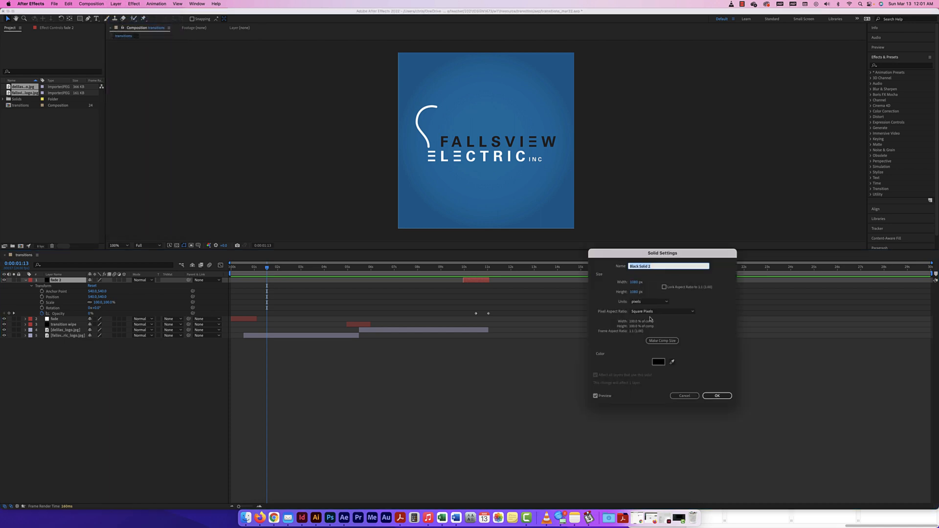
click(660, 363)
click(635, 244)
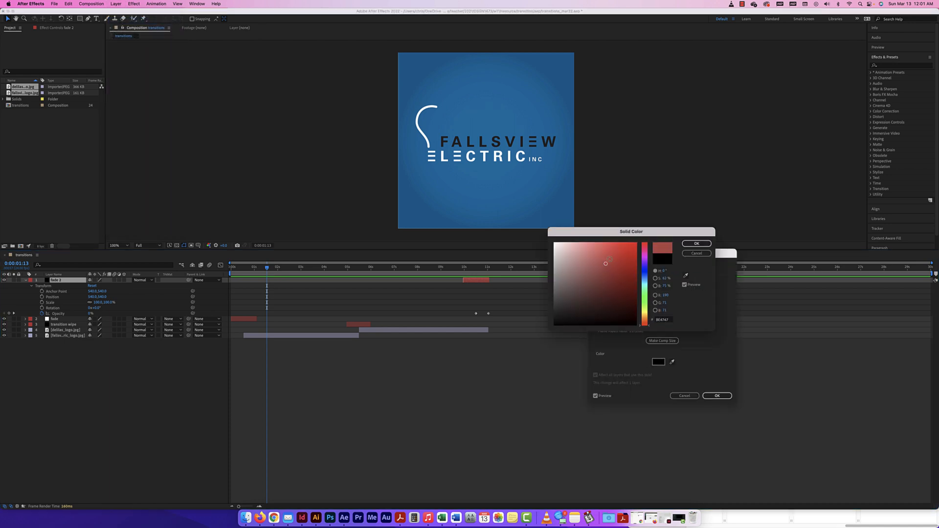
click(696, 243)
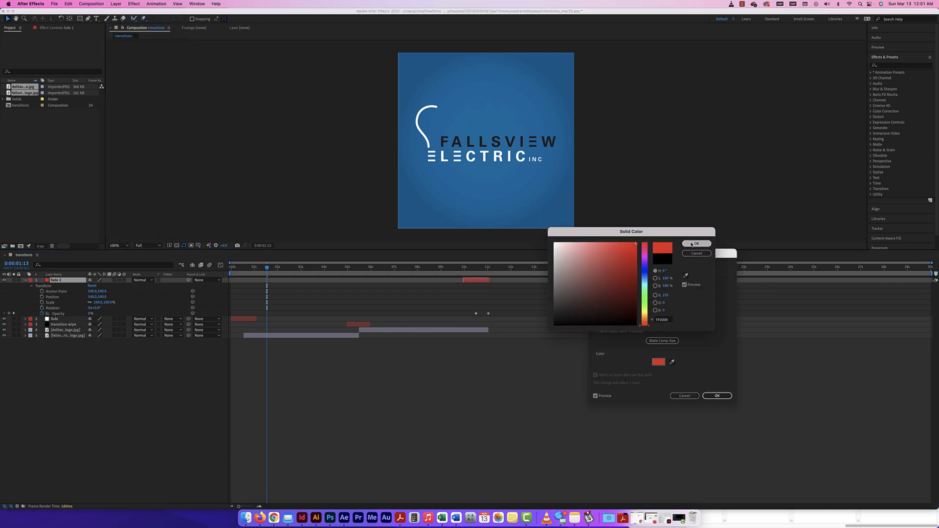
click(717, 396)
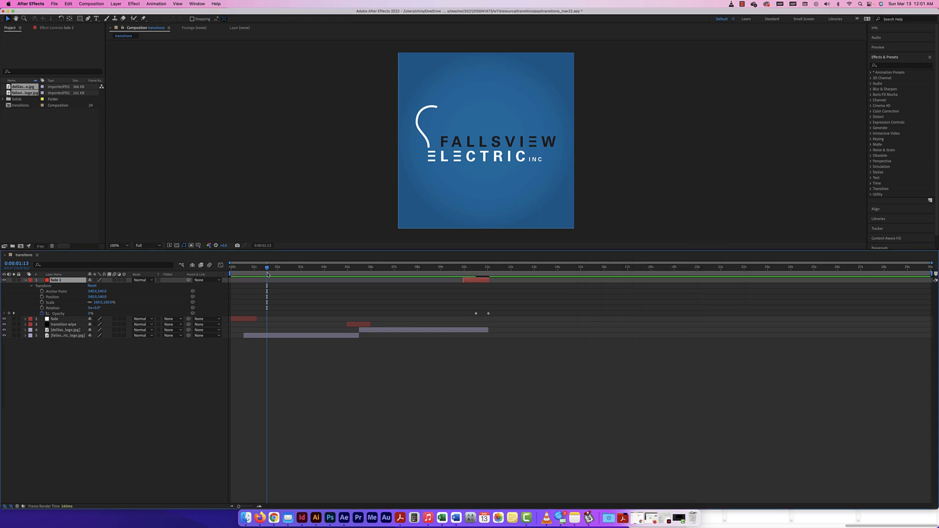
drag(282, 269, 439, 270)
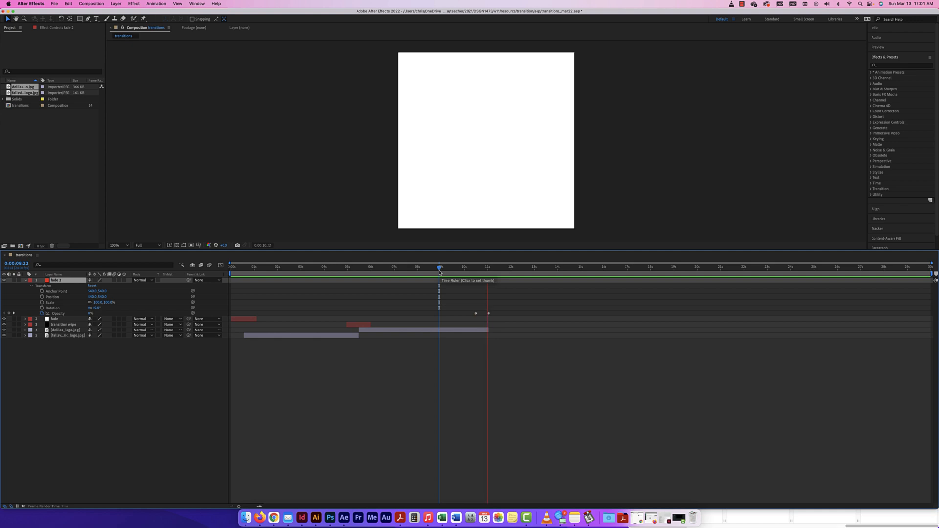
key(space)
drag(499, 268, 252, 269)
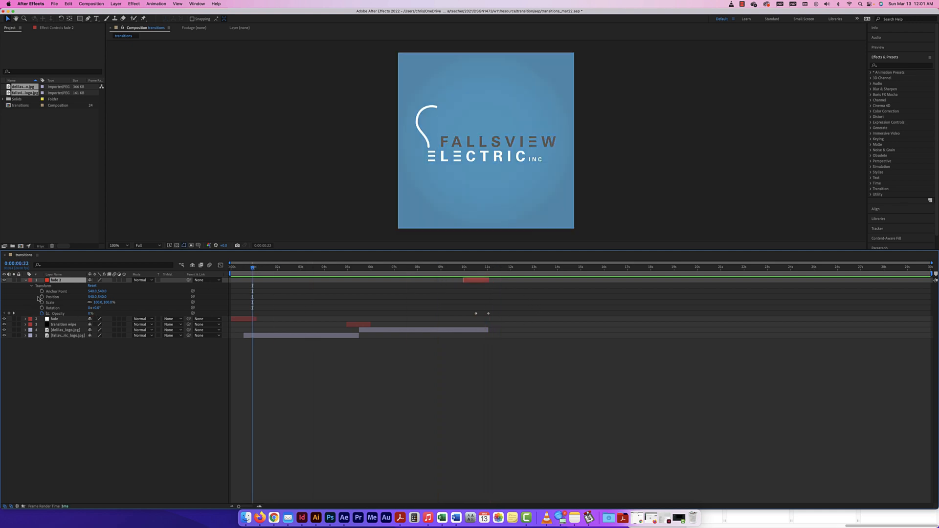
click(25, 280)
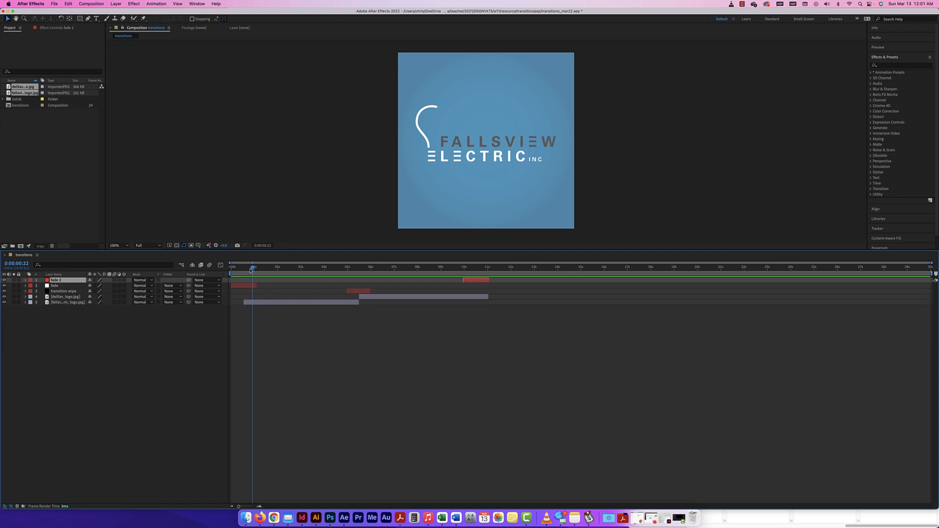
Step: Duplicate both logo layers, move the copies to the top, and hide the layers below
click(67, 302)
shift+click(67, 298)
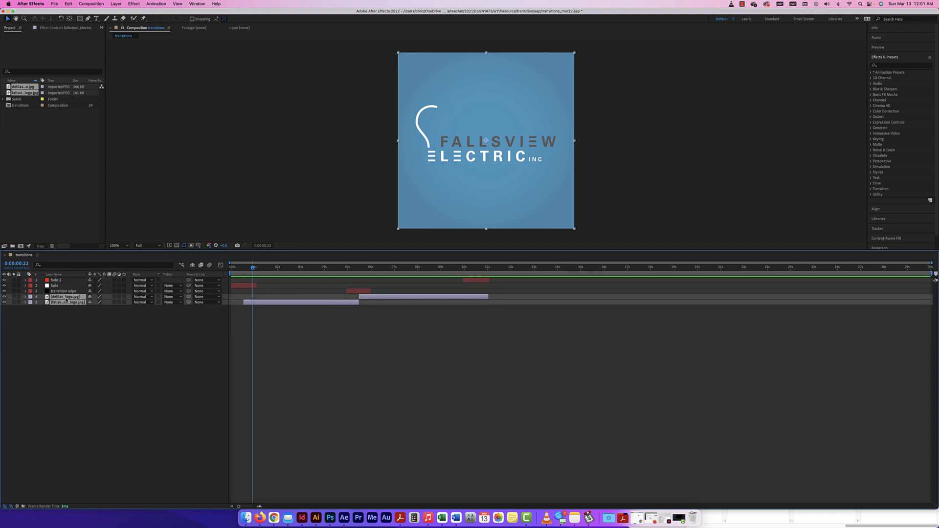
key(super+d)
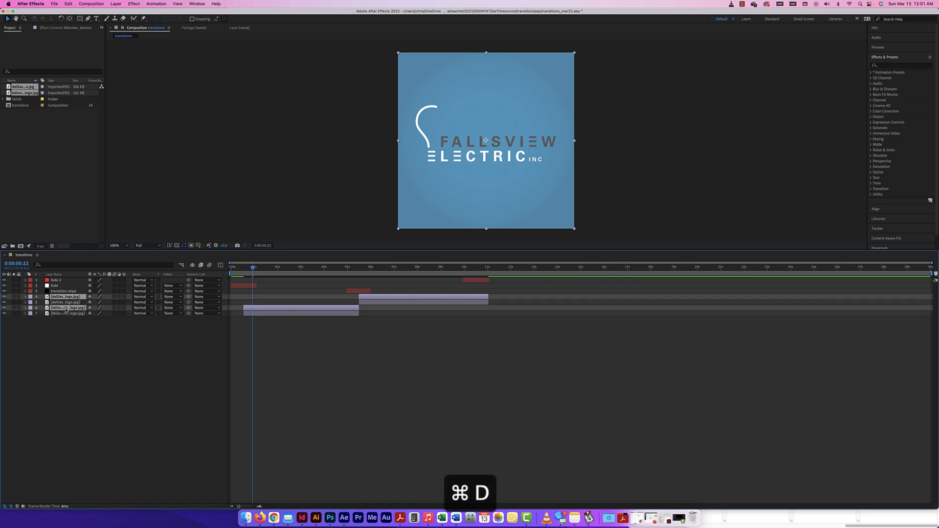
drag(69, 297, 69, 279)
drag(4, 291, 4, 314)
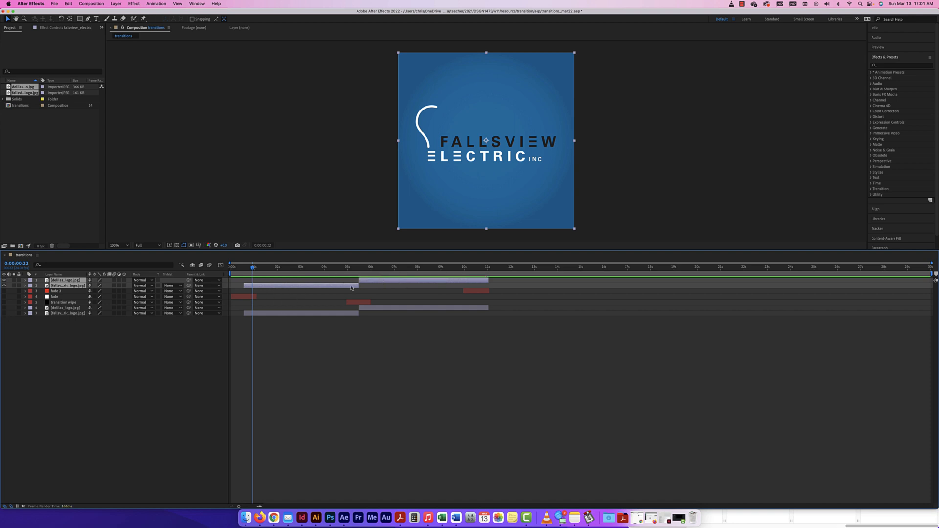
Step: Shift the copies half a second earlier and start the D logo copy near 4 s, overlapping Fallsview
drag(352, 288, 338, 288)
click(313, 288)
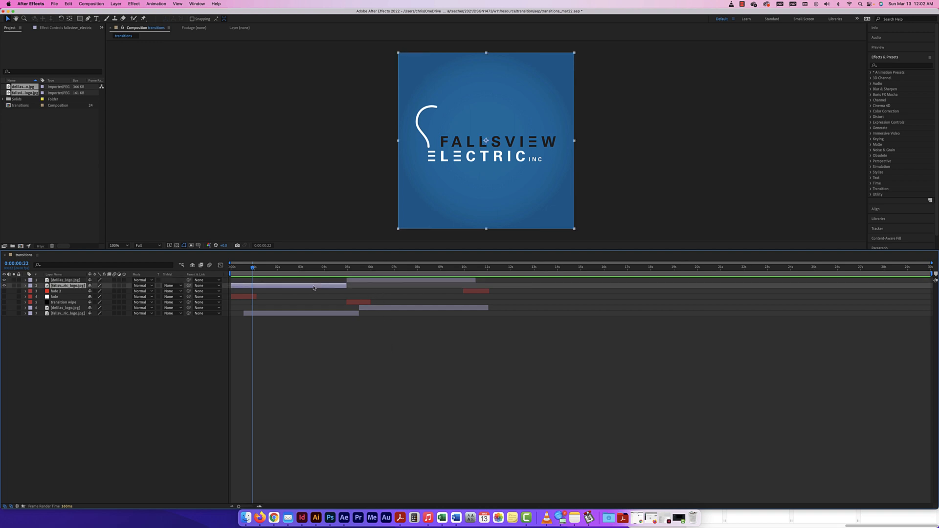
drag(373, 281, 350, 281)
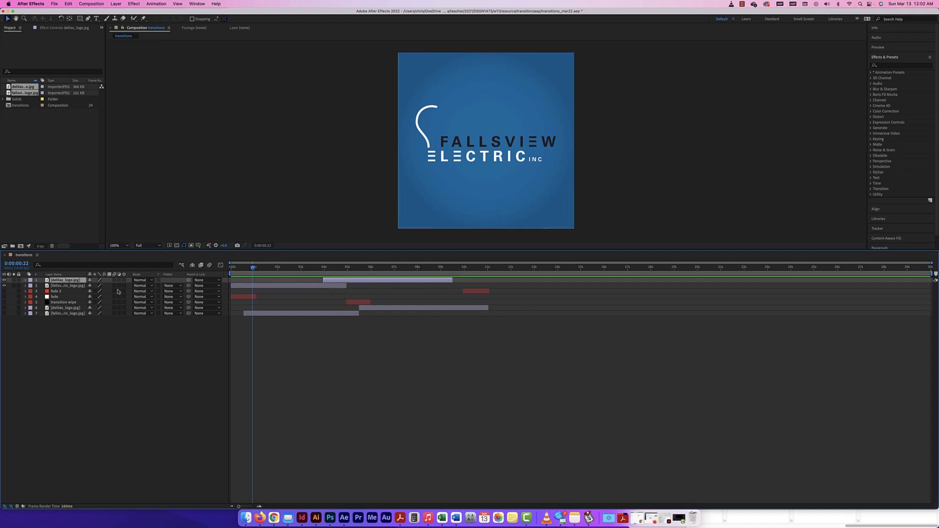
click(25, 280)
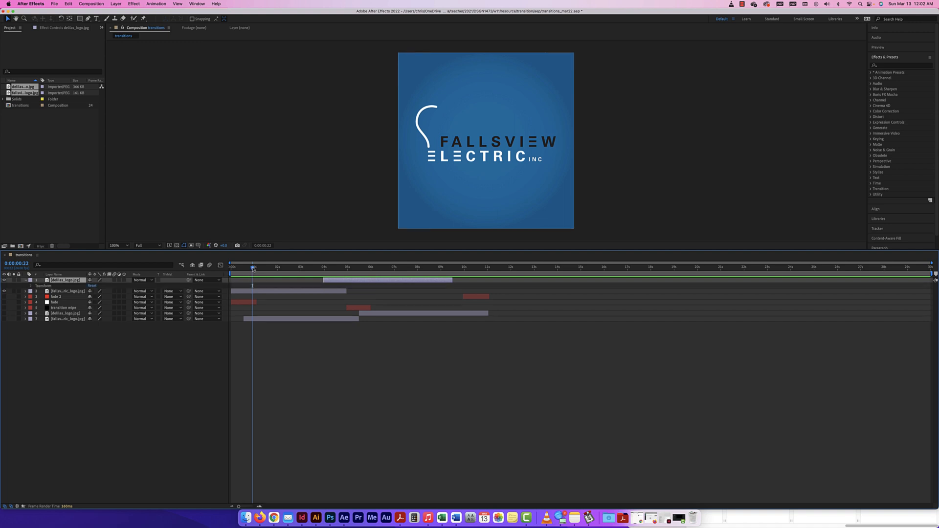
drag(252, 268, 320, 269)
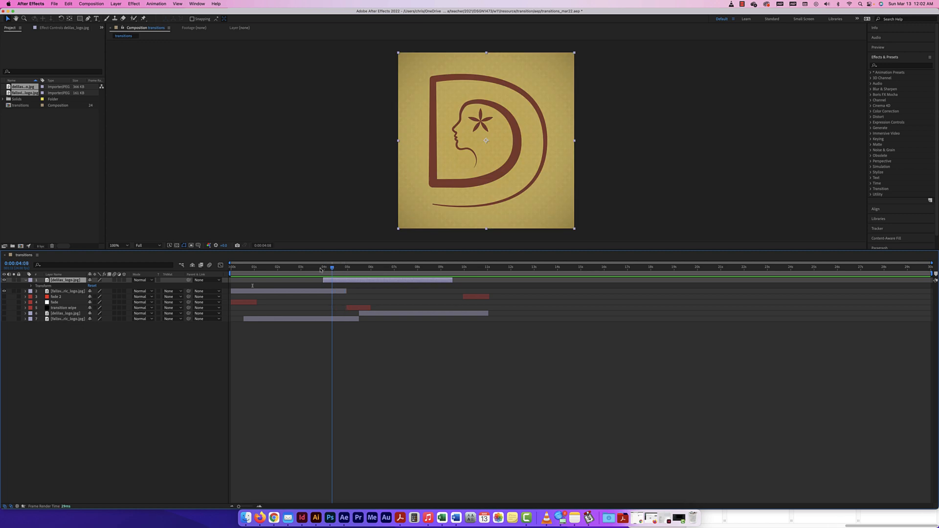
click(322, 291)
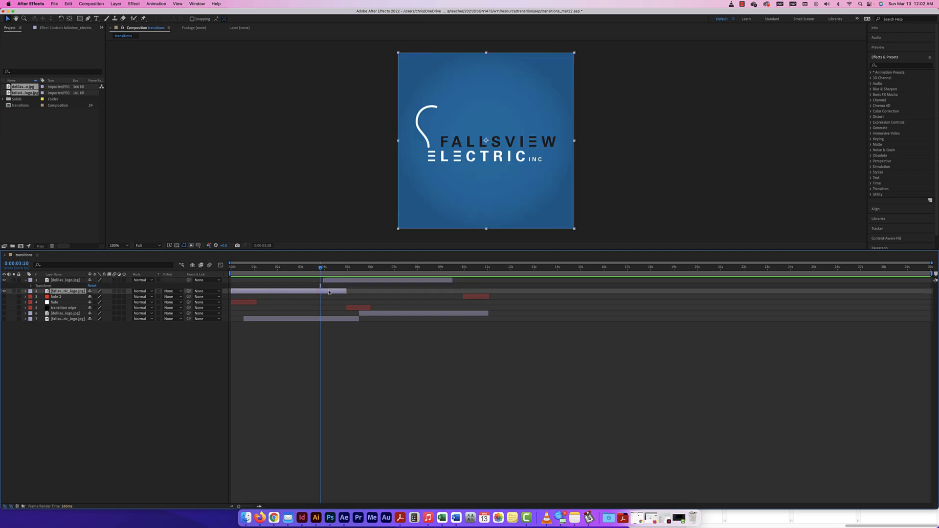
drag(321, 267, 324, 269)
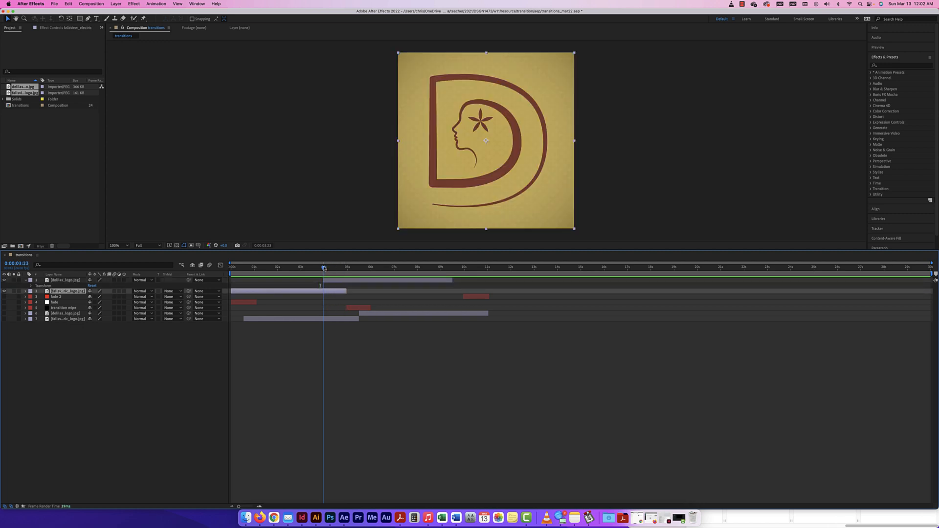
Step: Keyframe the D logo copy's Opacity from 0% around 3:23 to 100% at 4:22, then preview
click(31, 286)
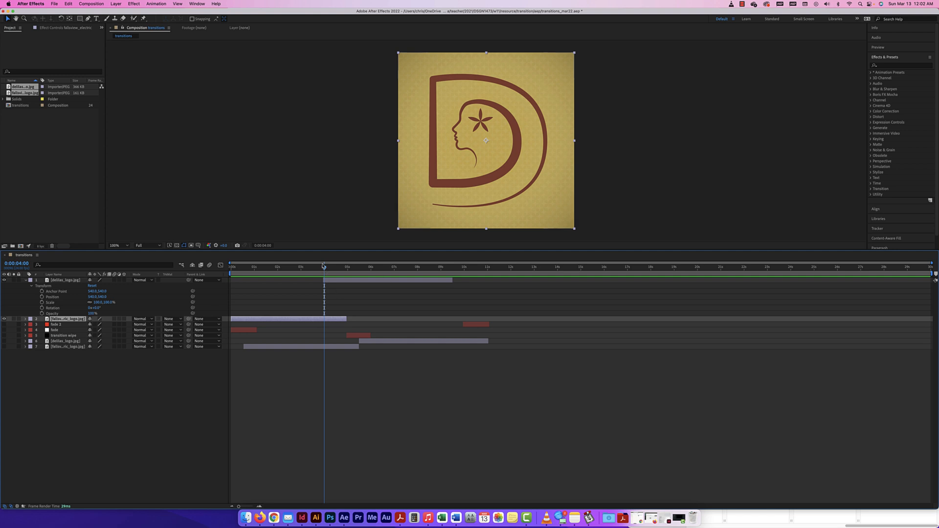
drag(324, 268, 347, 270)
click(51, 313)
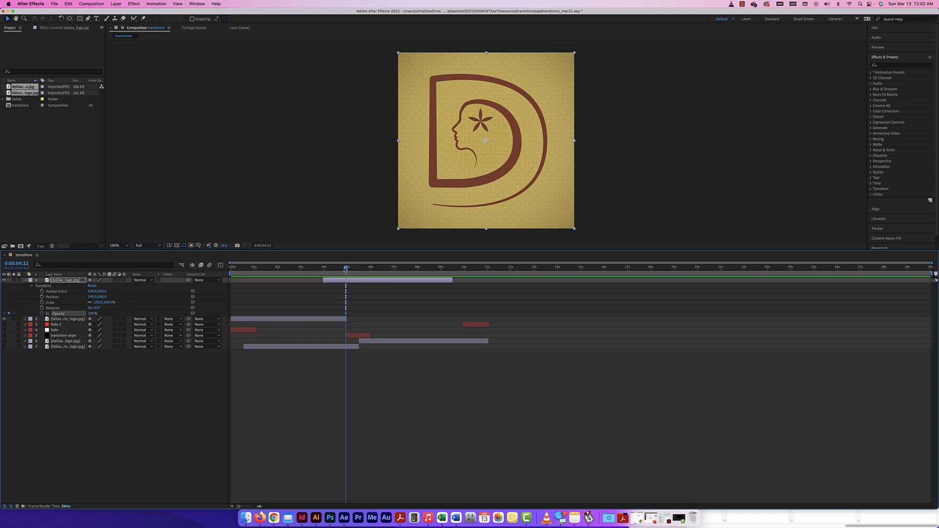
drag(345, 268, 324, 268)
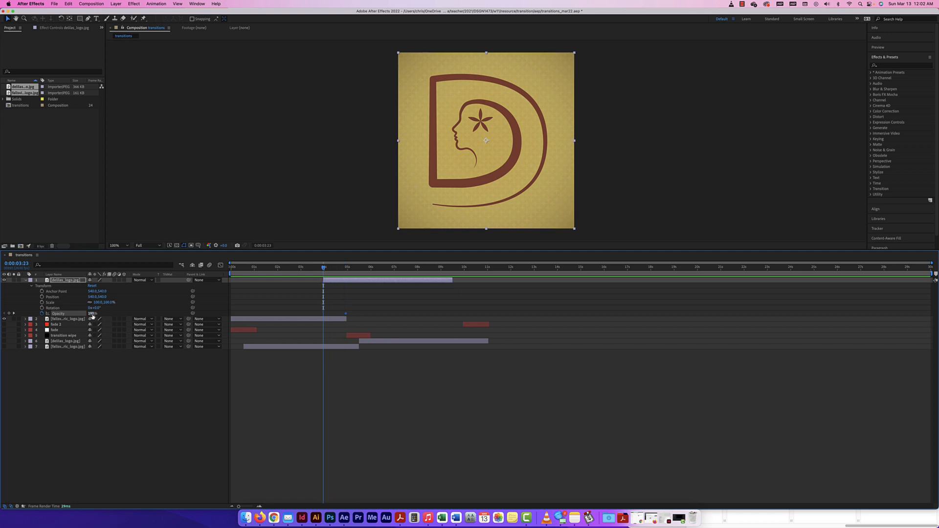
drag(92, 314, 55, 313)
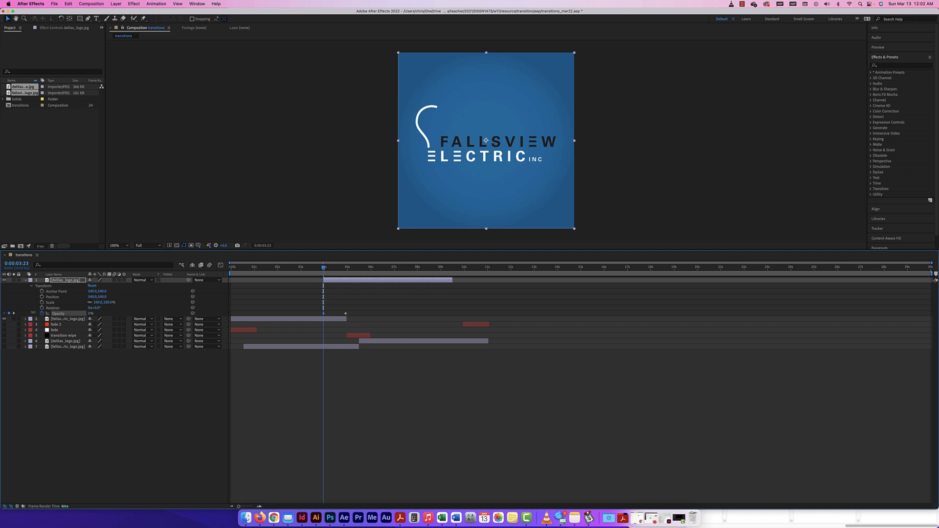
mouse_move(324, 268)
mouse_down()
mouse_move(287, 269)
mouse_move(338, 269)
mouse_up()
drag(341, 269, 243, 270)
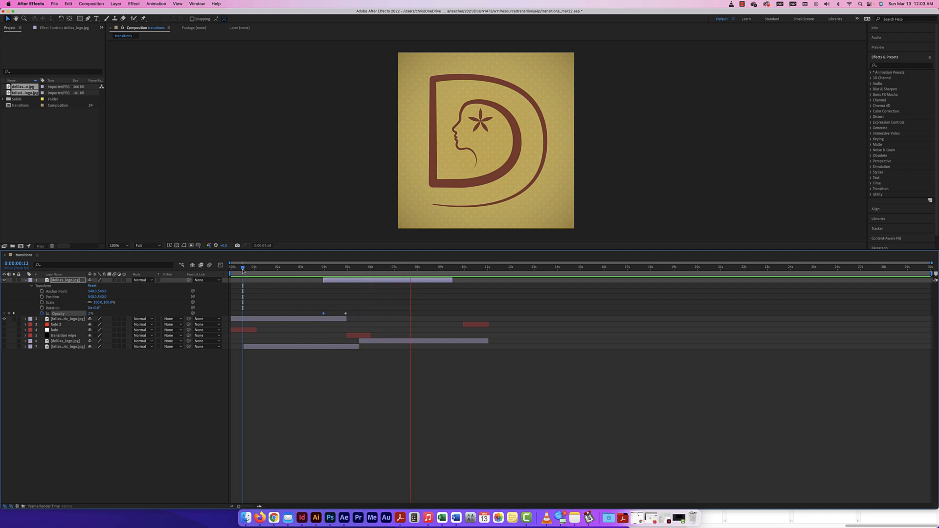
key(space)
click(26, 280)
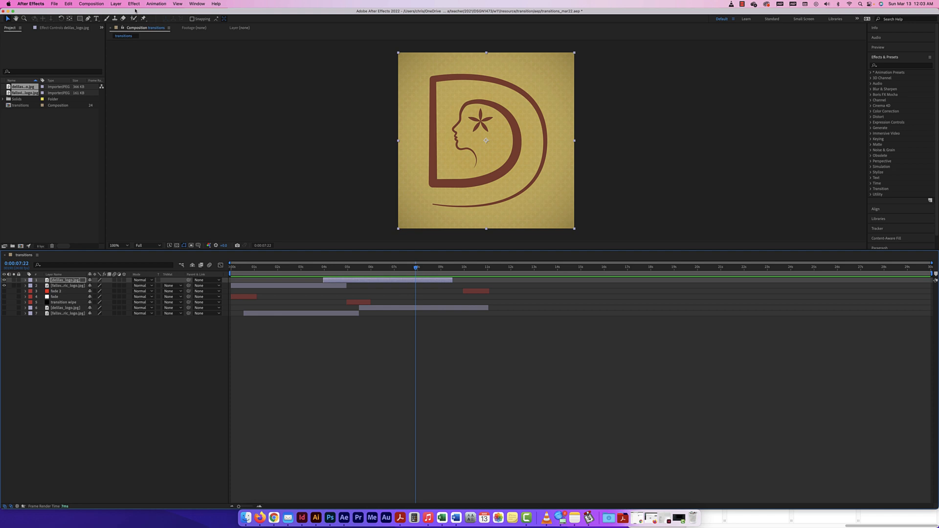
Step: Duplicate the top D logo and Fallsview logo layers and reorder the copies
click(119, 351)
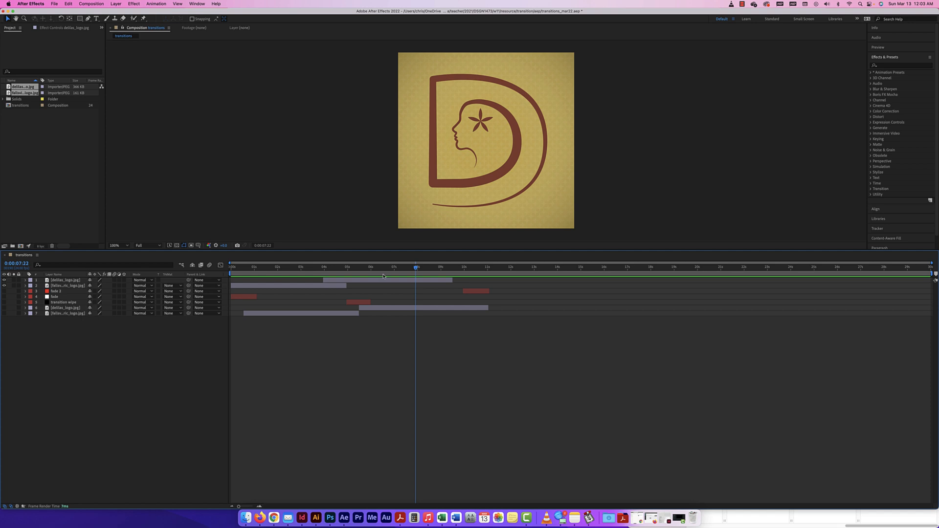
click(60, 281)
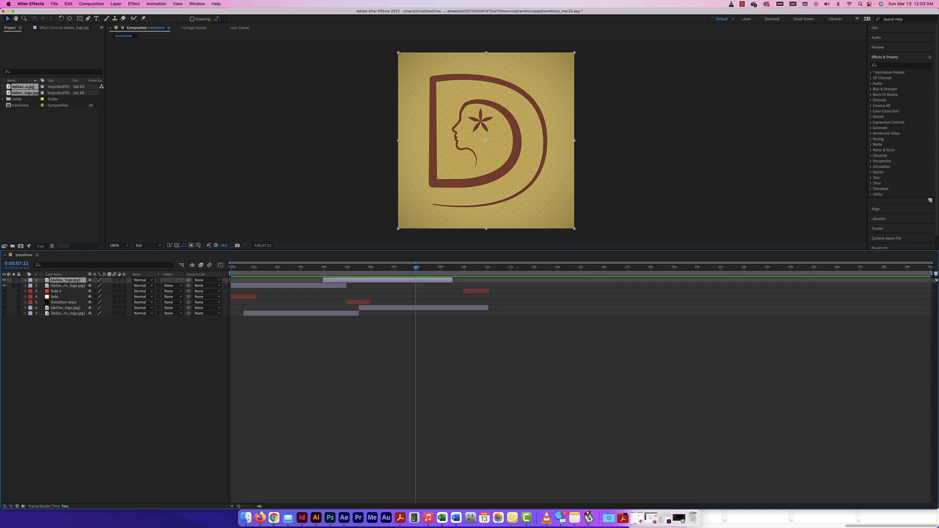
shift+click(65, 286)
key(super+d)
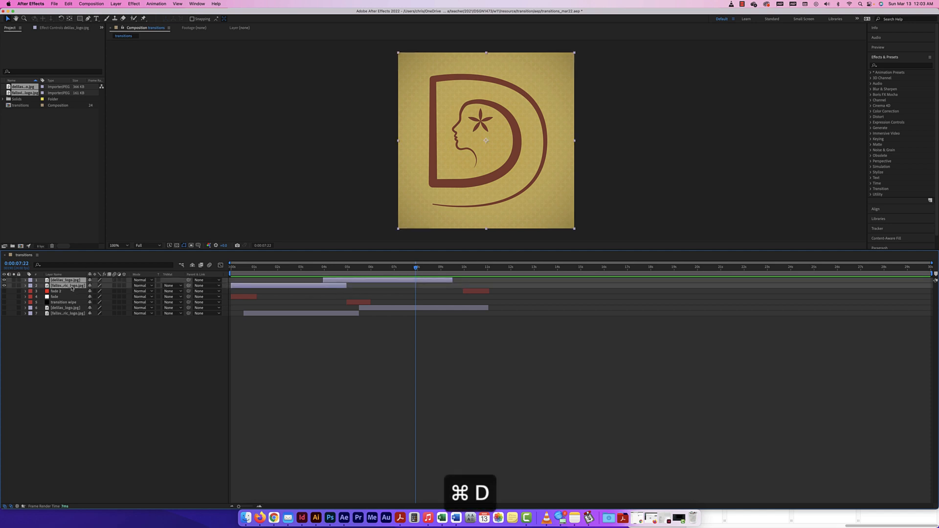
drag(62, 280, 62, 285)
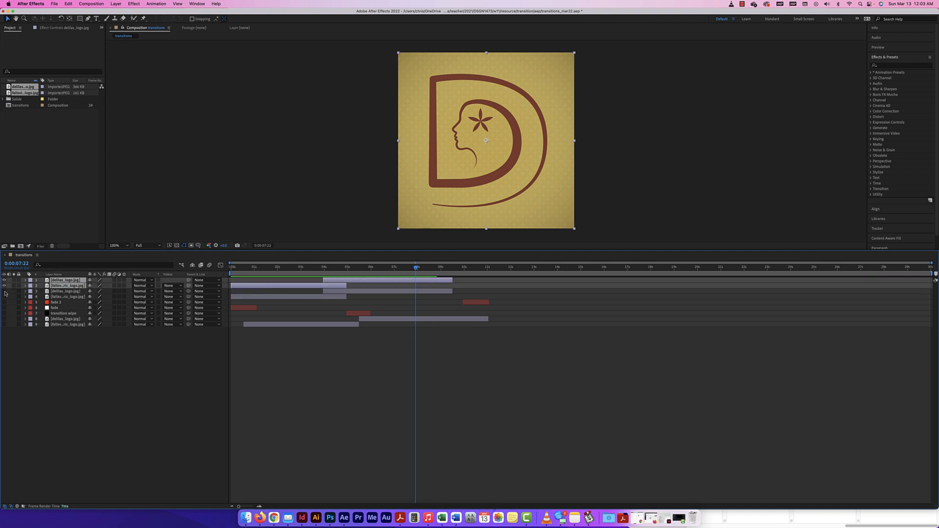
Step: Label one logo pair Yellow and layers 5–9 (fades, wipe, lower logos) Aqua
click(63, 291)
shift+click(64, 297)
click(31, 296)
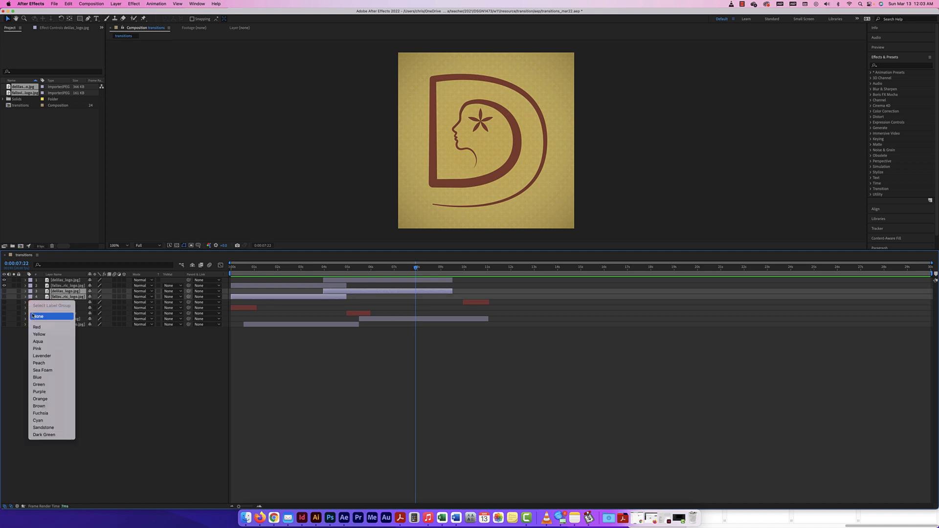
click(37, 334)
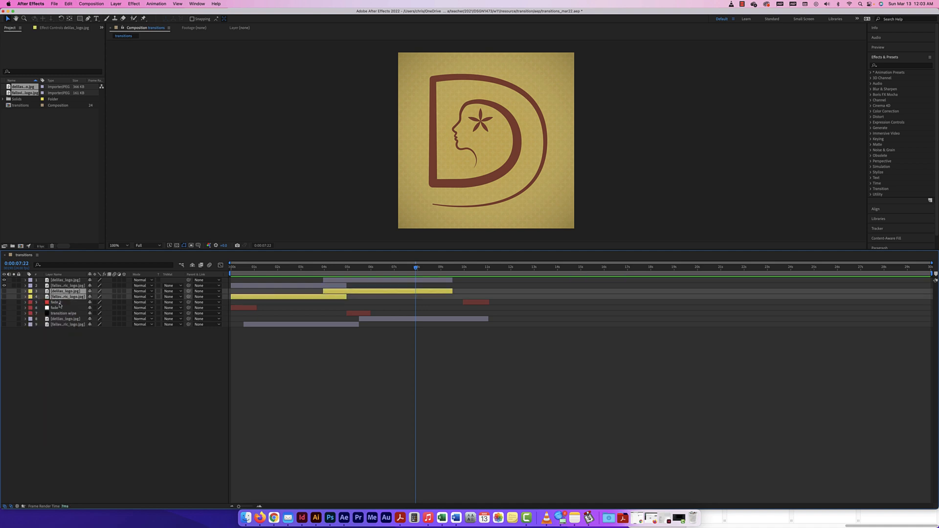
click(59, 303)
shift+click(59, 326)
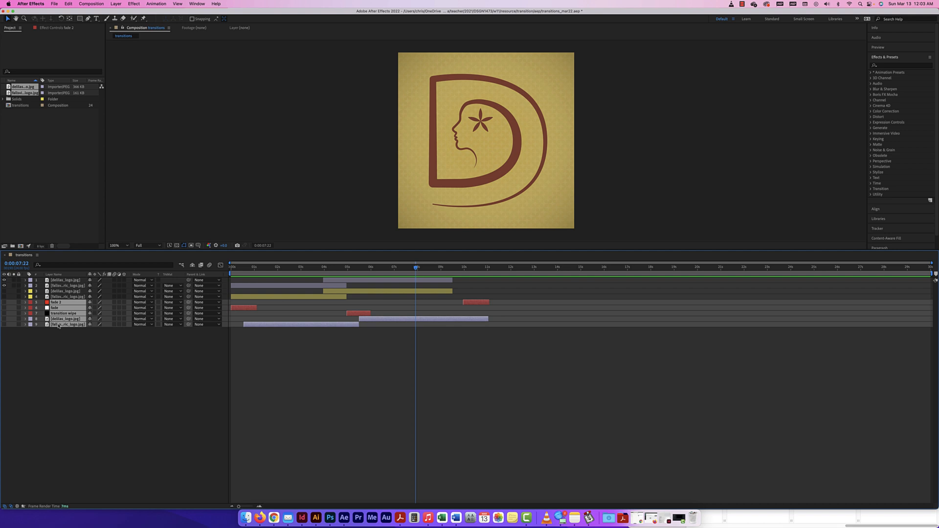
click(30, 321)
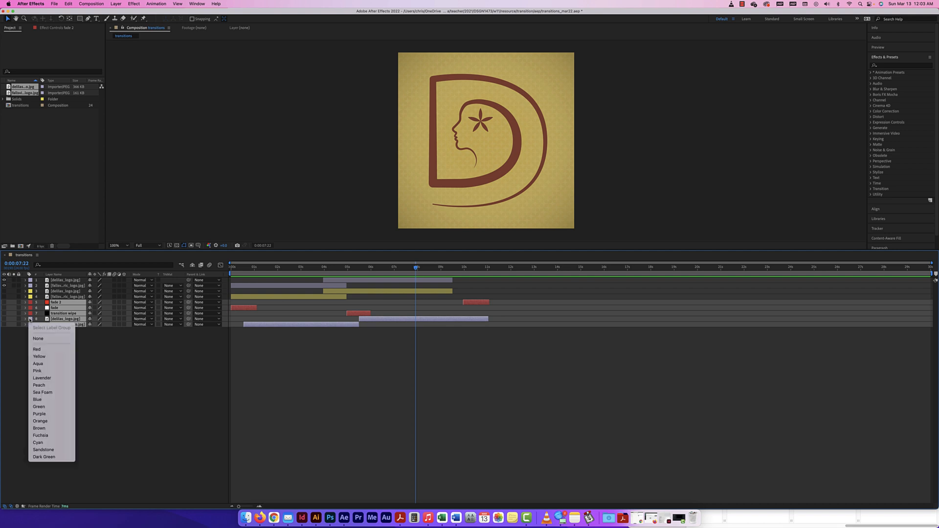
click(37, 364)
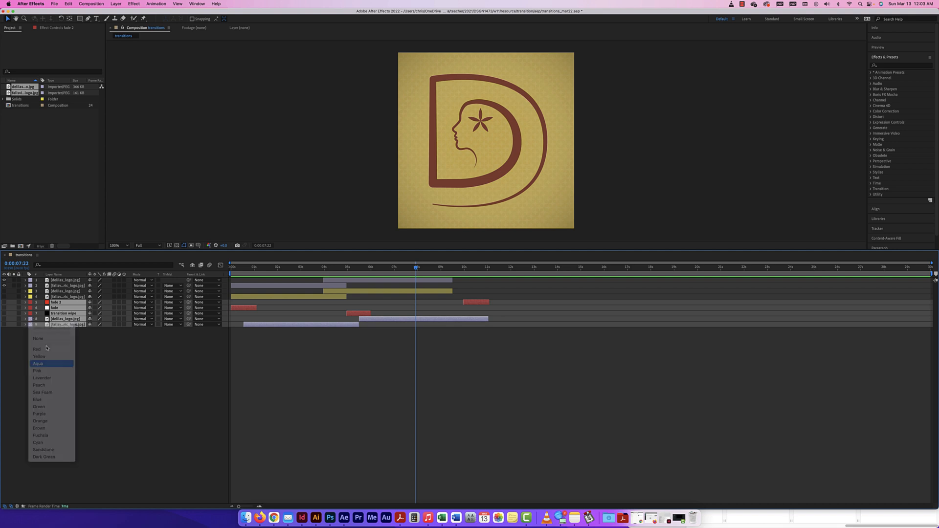
click(123, 355)
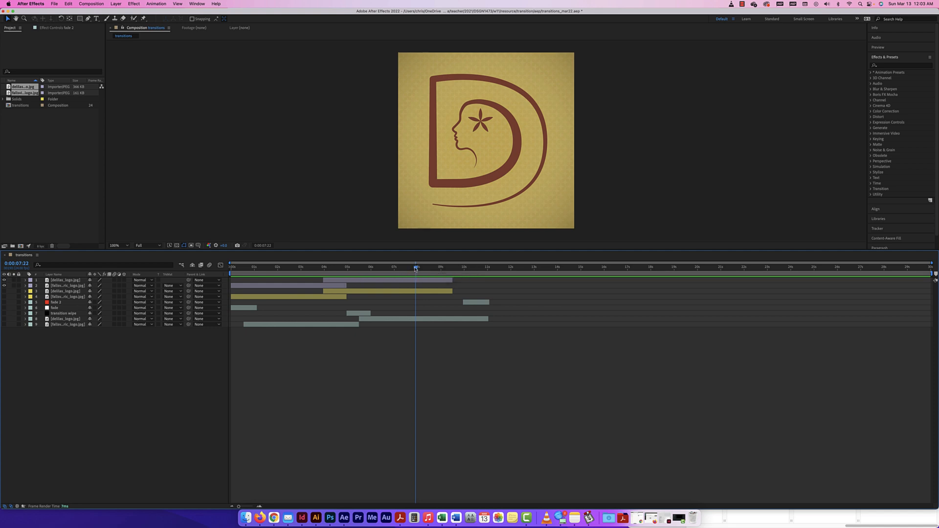
Step: Save the project and add a new adjustment layer
drag(416, 267, 368, 268)
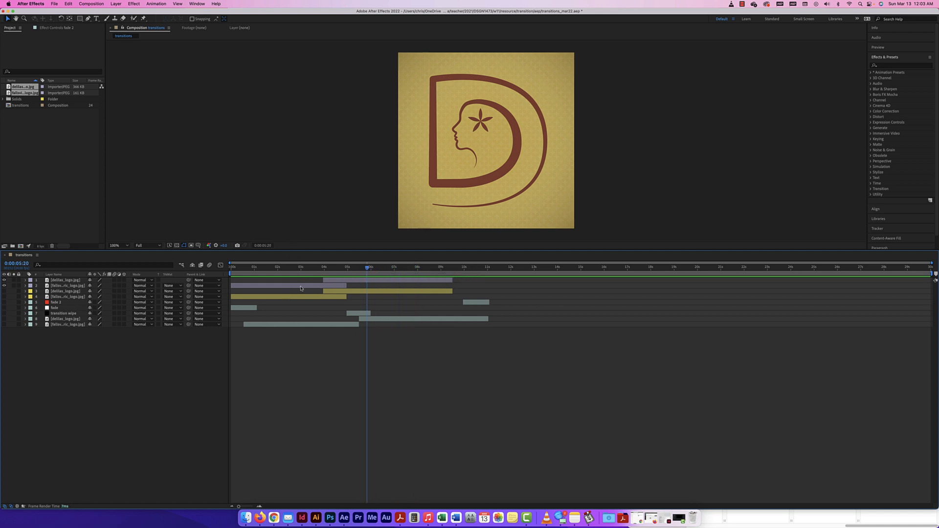
key(super+s)
click(119, 5)
mouse_move(147, 13)
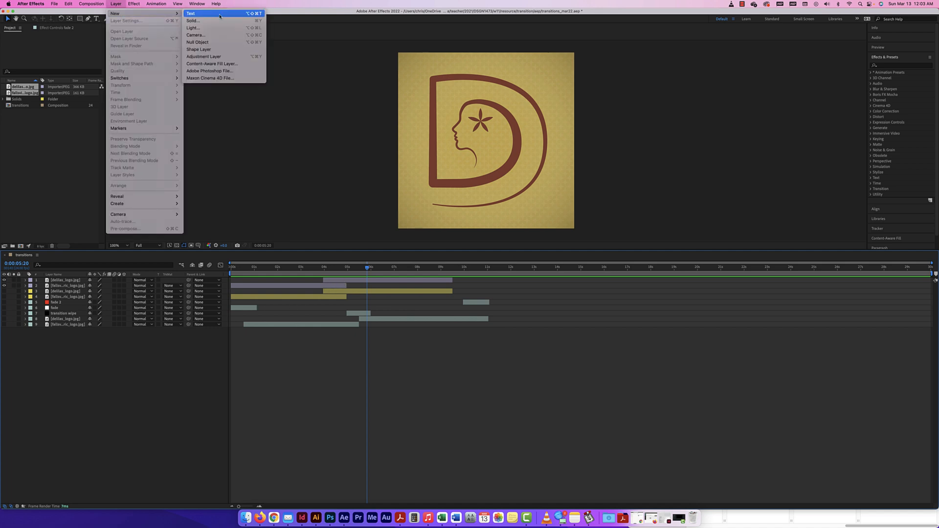
click(212, 57)
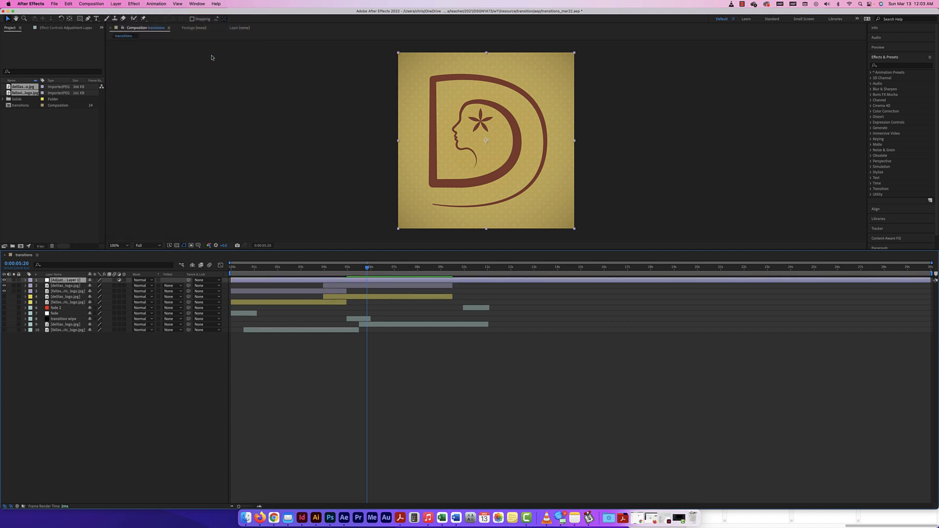
Step: Trim the adjustment layer to start near 3.7 s and end just after the transition
drag(240, 281, 349, 289)
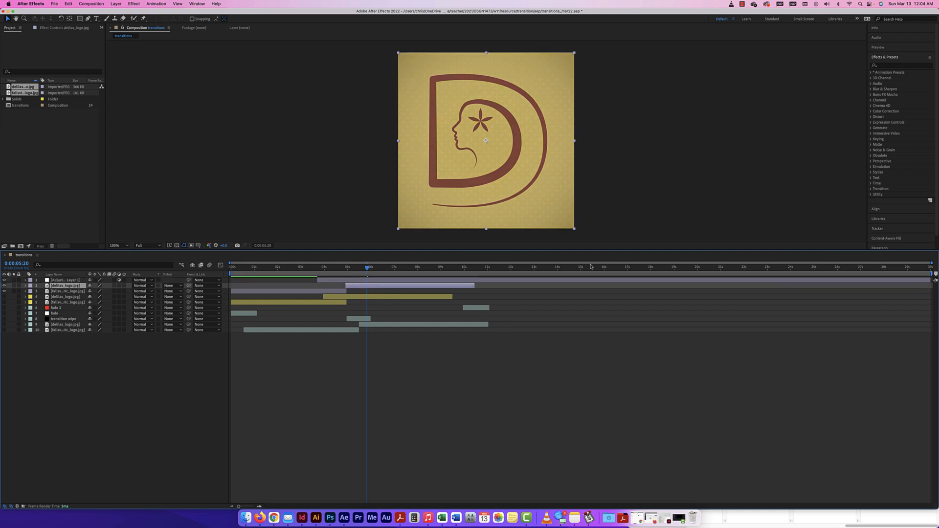
drag(931, 281, 366, 280)
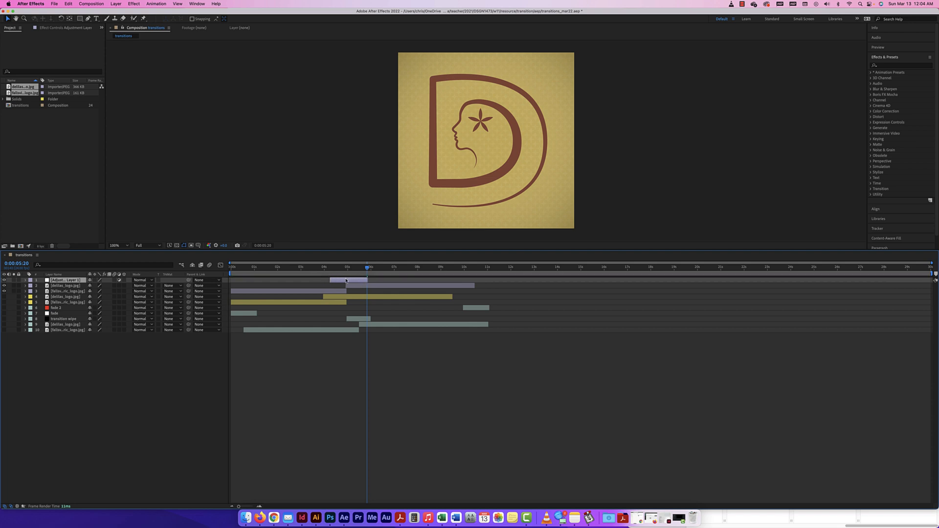
click(140, 3)
mouse_move(156, 182)
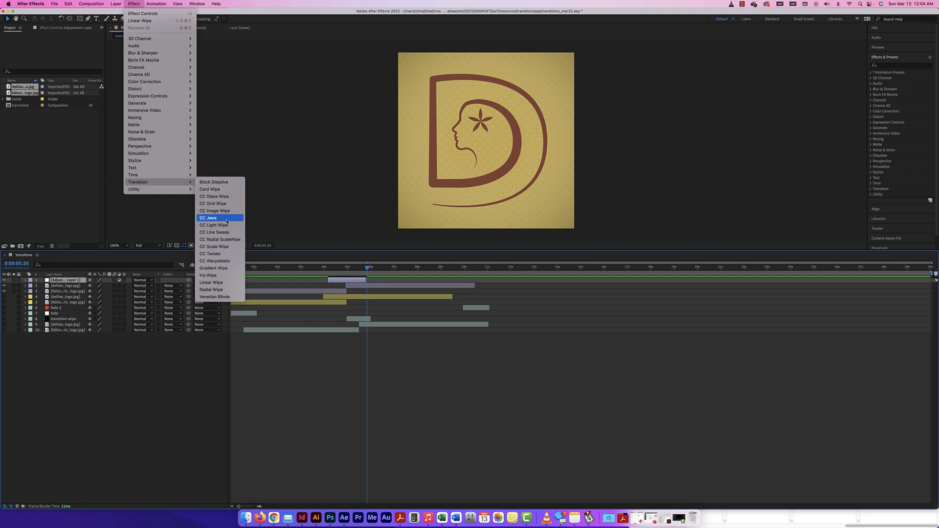
Step: Apply Radial Wipe to the adjustment layer and rename it 'radial wipe'
click(219, 290)
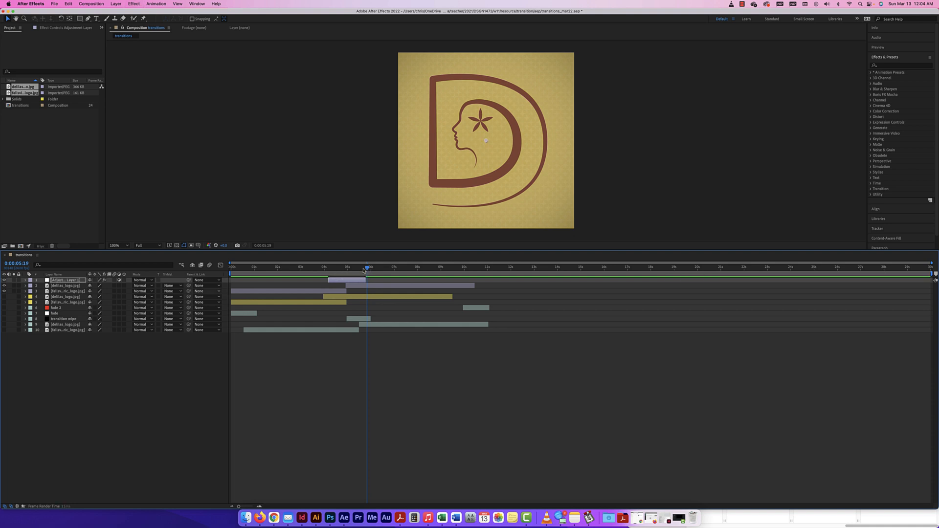
click(26, 280)
key(Return)
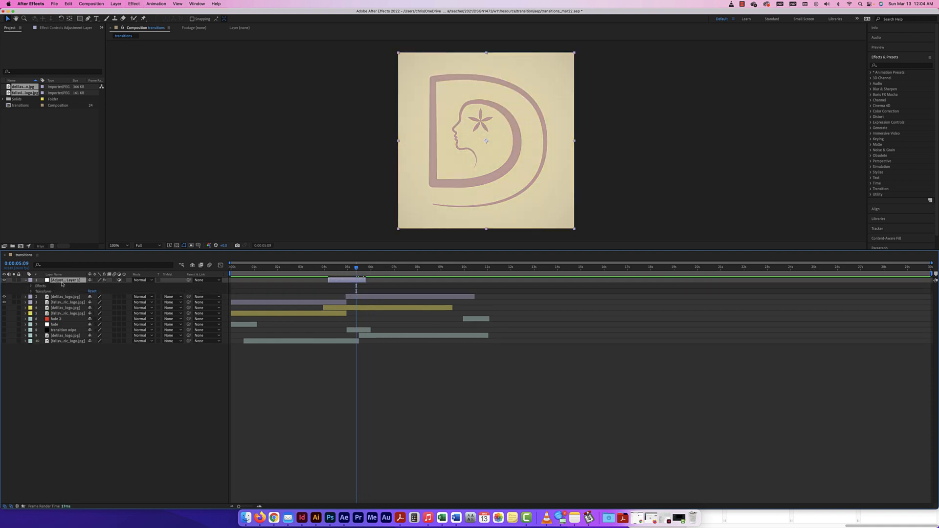
text(radial wipe)
key(Return)
Step: At 4:22, reveal the Radial Wipe settings in the timeline and Effect Controls
click(351, 269)
drag(351, 269, 346, 268)
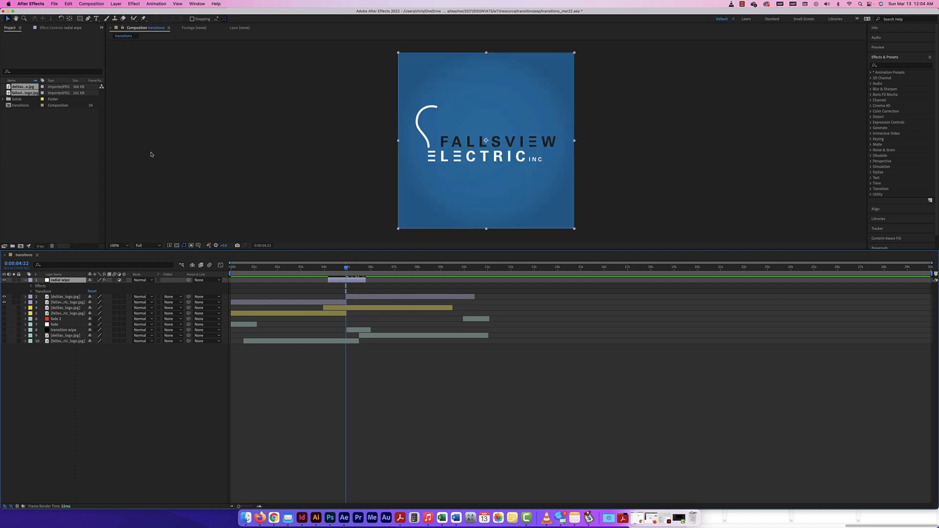
click(41, 286)
click(31, 286)
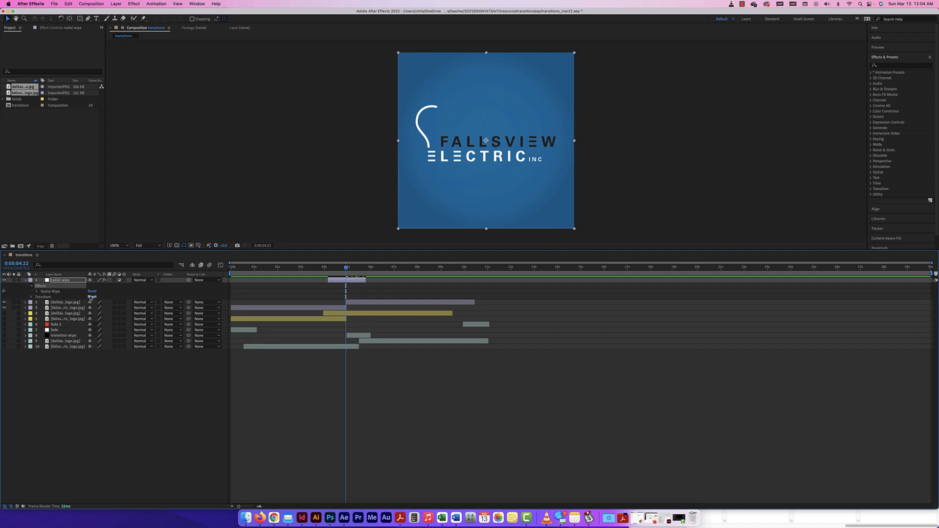
click(37, 291)
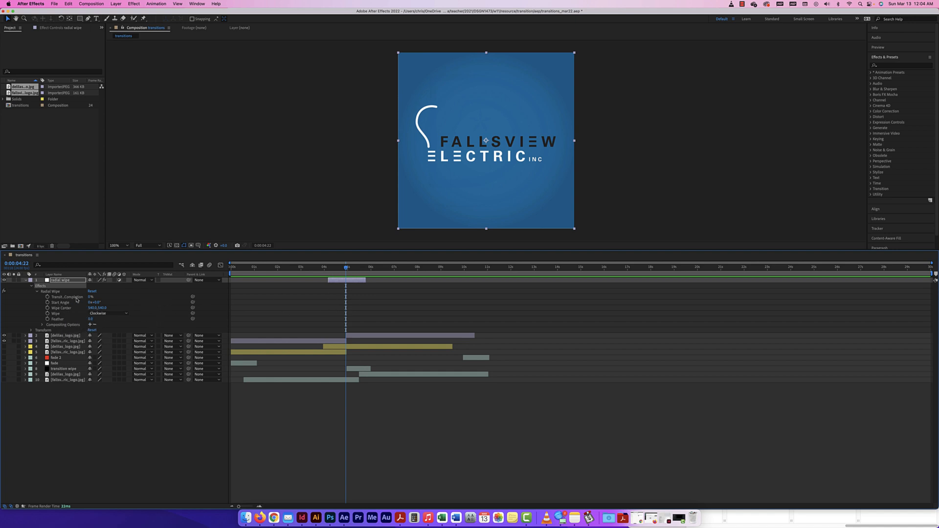
click(59, 28)
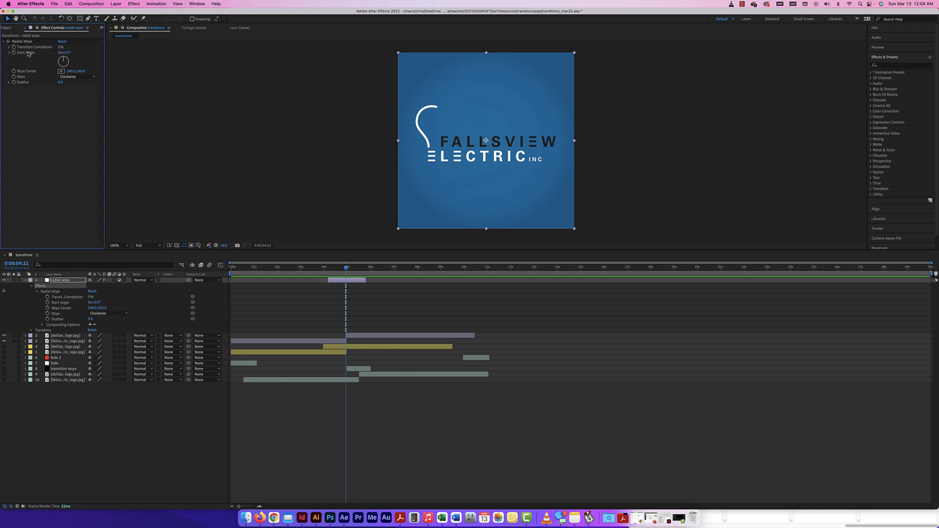
Step: Keyframe Radial Wipe's Transition Completion from 0% up to 100% at 0:00:04:22
click(9, 47)
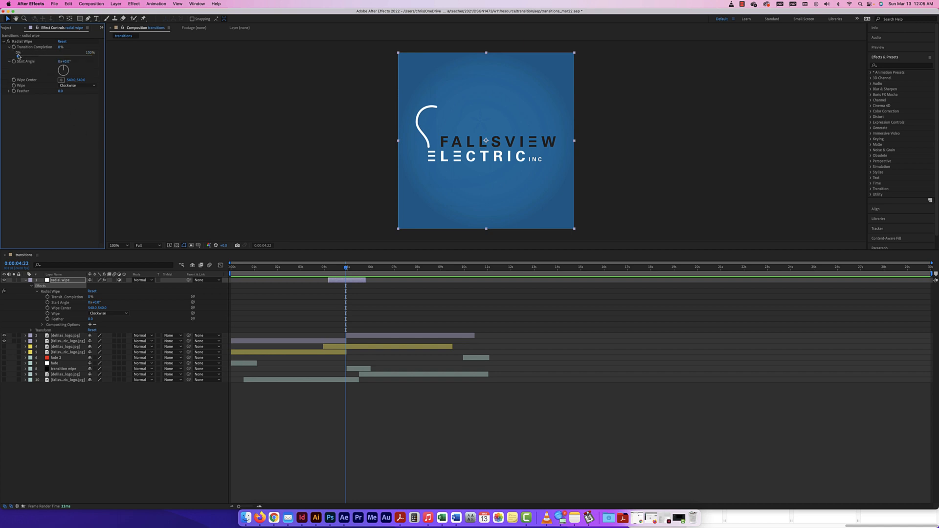
mouse_move(17, 57)
mouse_down()
mouse_move(94, 59)
mouse_move(17, 57)
mouse_up()
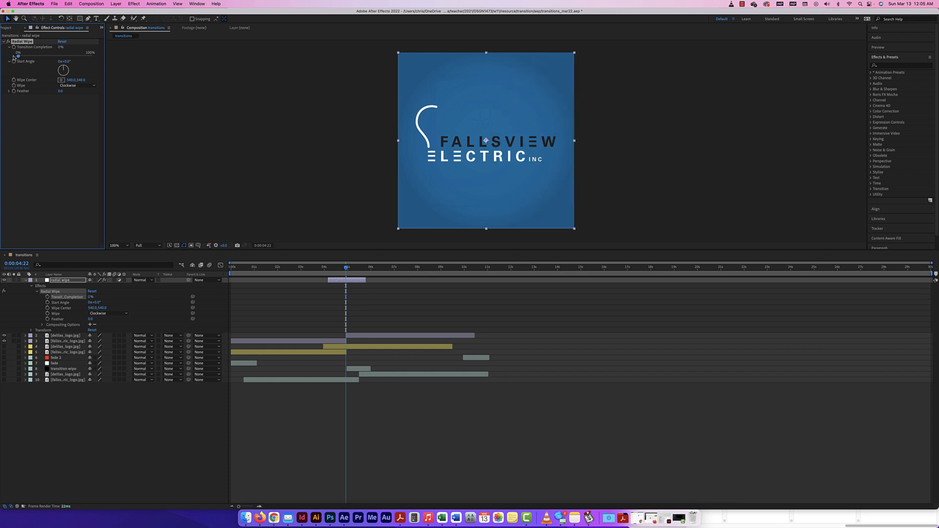
drag(346, 268, 328, 271)
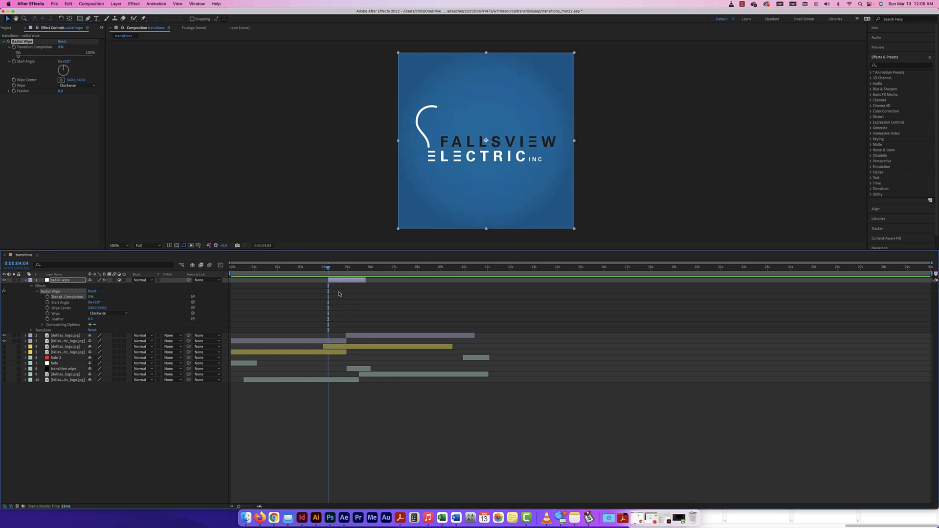
click(48, 297)
drag(327, 268, 345, 269)
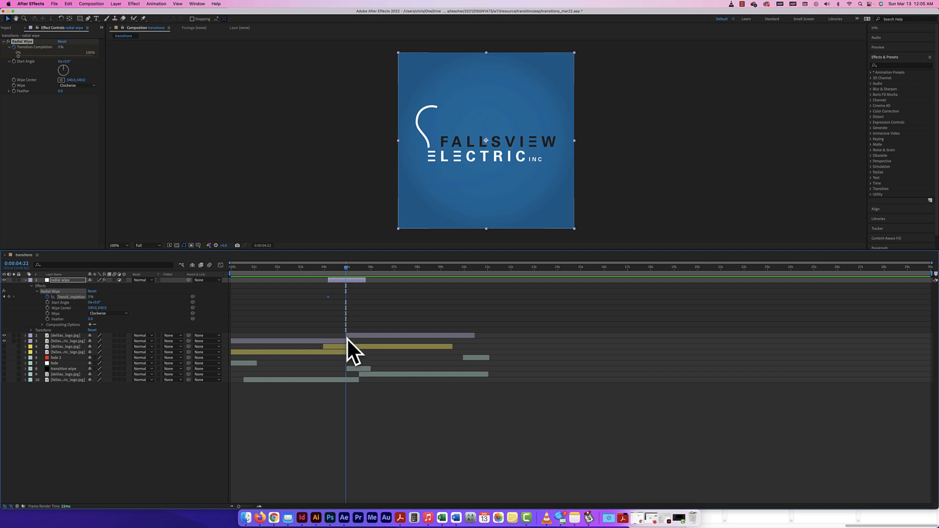
drag(90, 297, 107, 307)
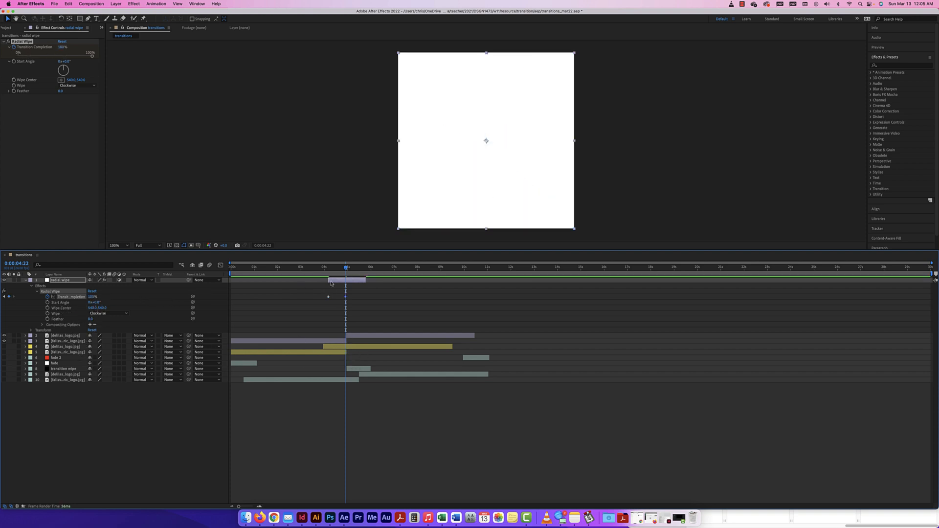
drag(346, 268, 367, 270)
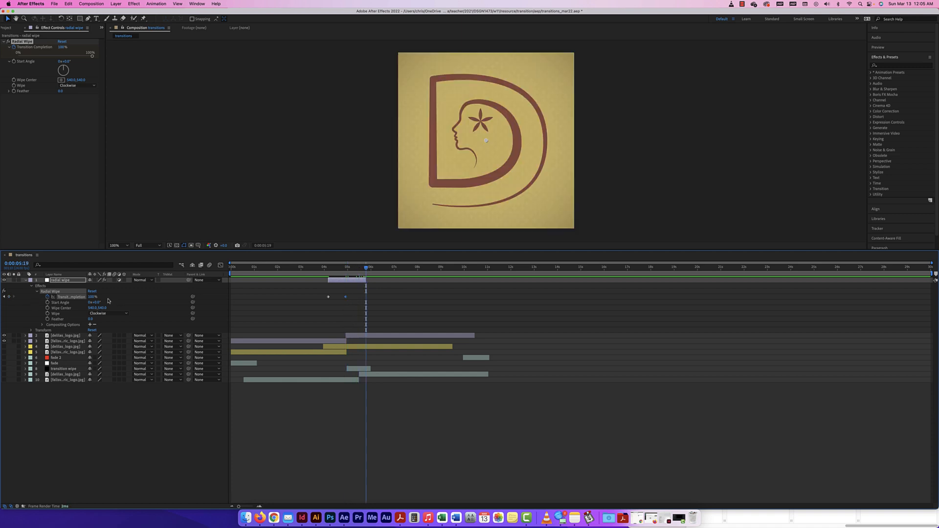
Step: Copy the 0% Transition Completion keyframe to about 0:00:05:08 so the wipe reverses, and preview it
click(328, 296)
key(super+c)
mouse_move(366, 268)
mouse_down()
mouse_move(353, 270)
mouse_move(365, 270)
mouse_up()
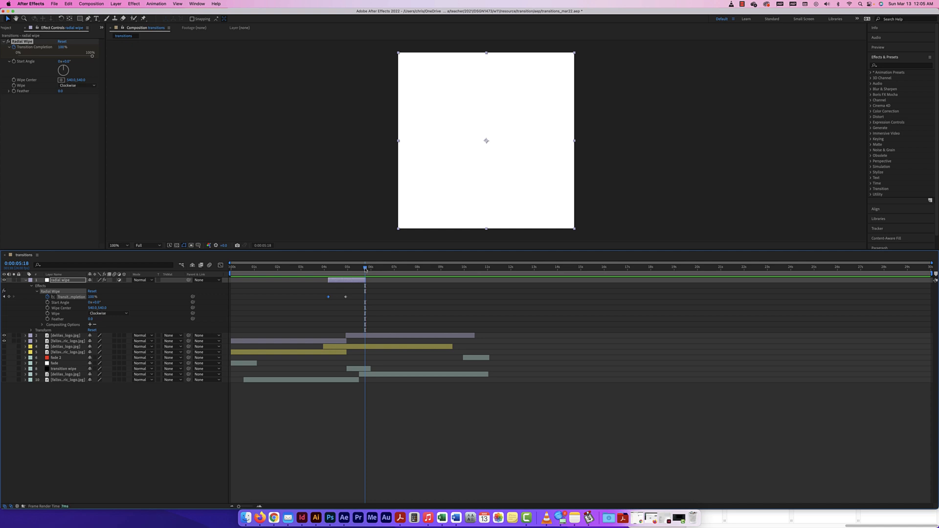
key(super+v)
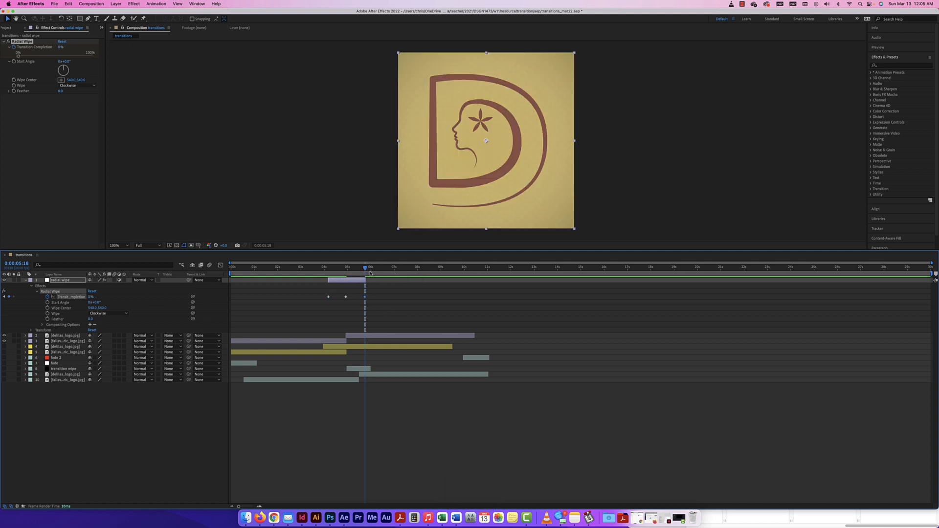
drag(366, 268, 295, 269)
key(space)
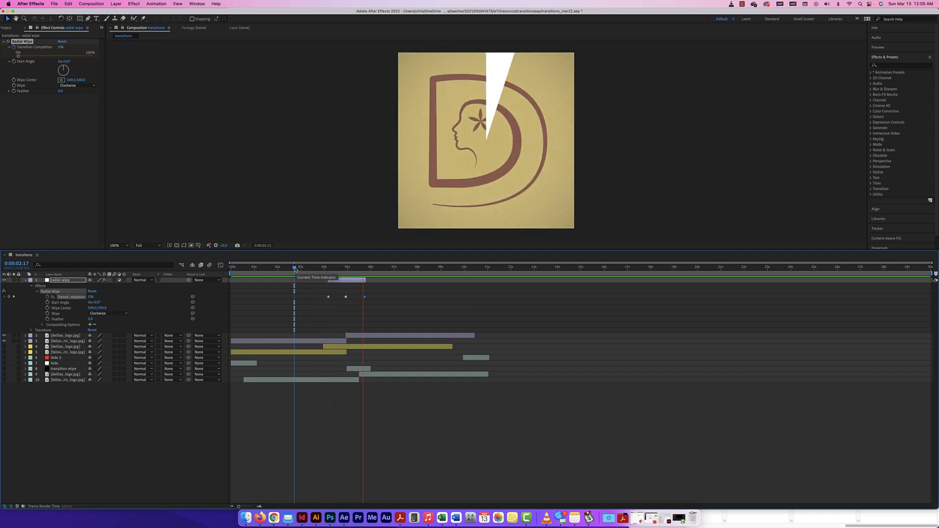
key(space)
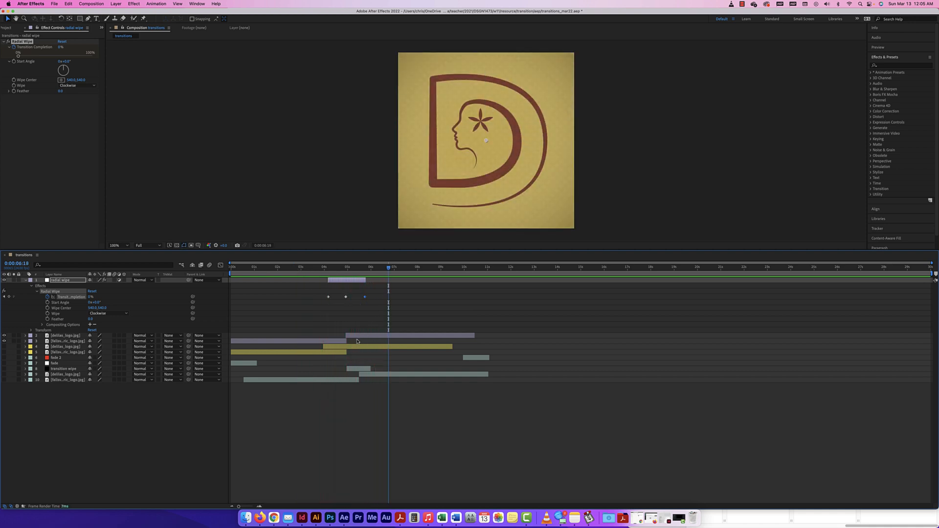
Step: Remove the D logo layer's Opacity keyframes by turning off its stopwatch
click(357, 339)
click(25, 335)
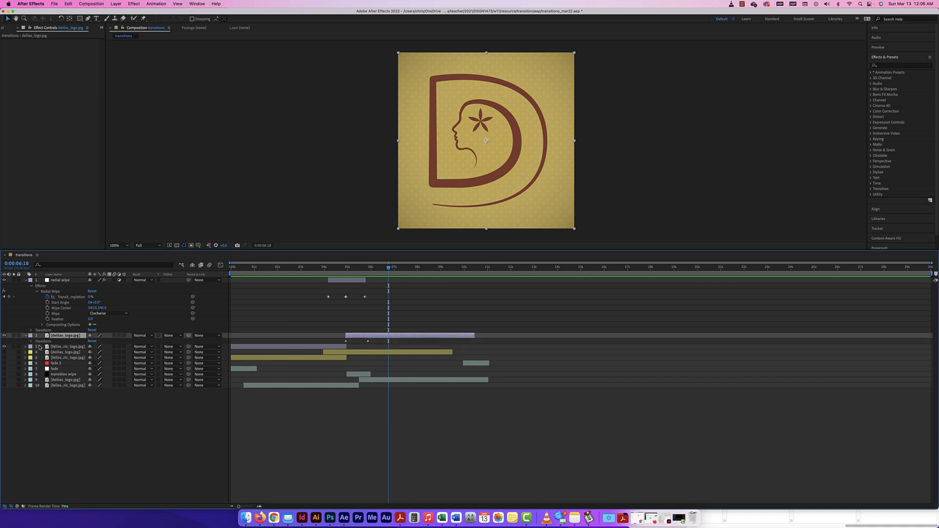
click(31, 341)
click(42, 368)
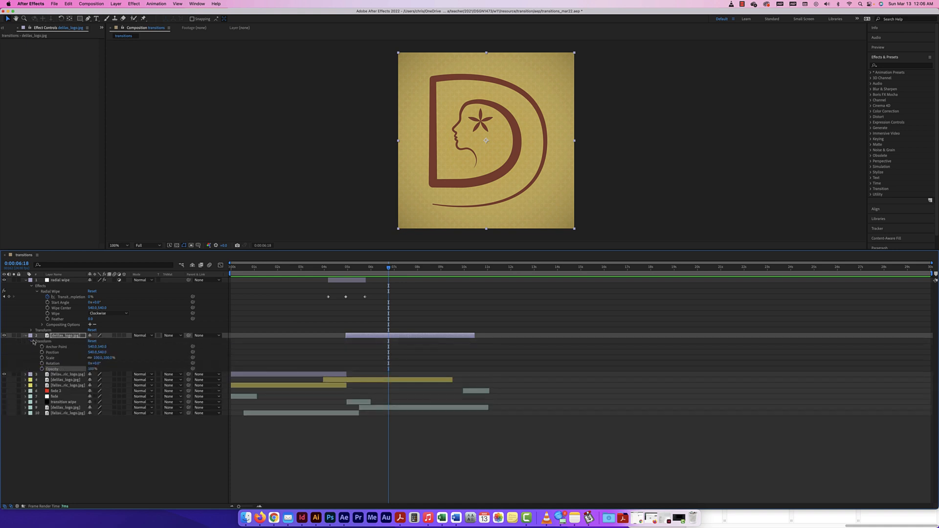
click(26, 335)
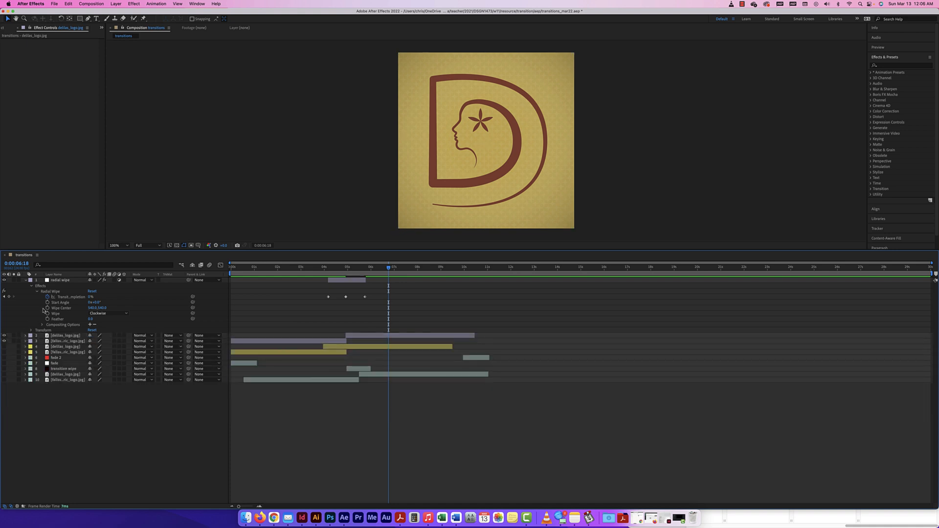
click(25, 280)
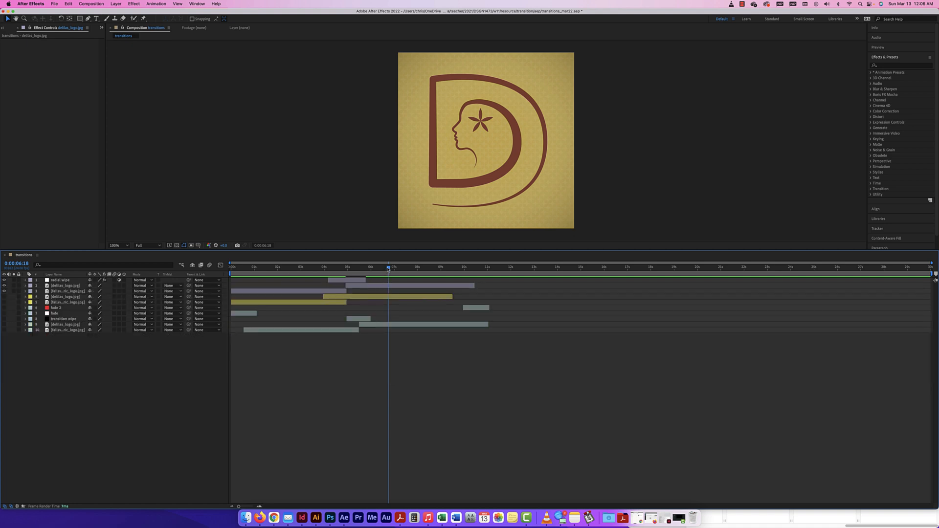
Step: Preview the sequence from 0:00:02:04, then park mid-wipe at 0:00:05:07
drag(389, 267, 282, 267)
key(space)
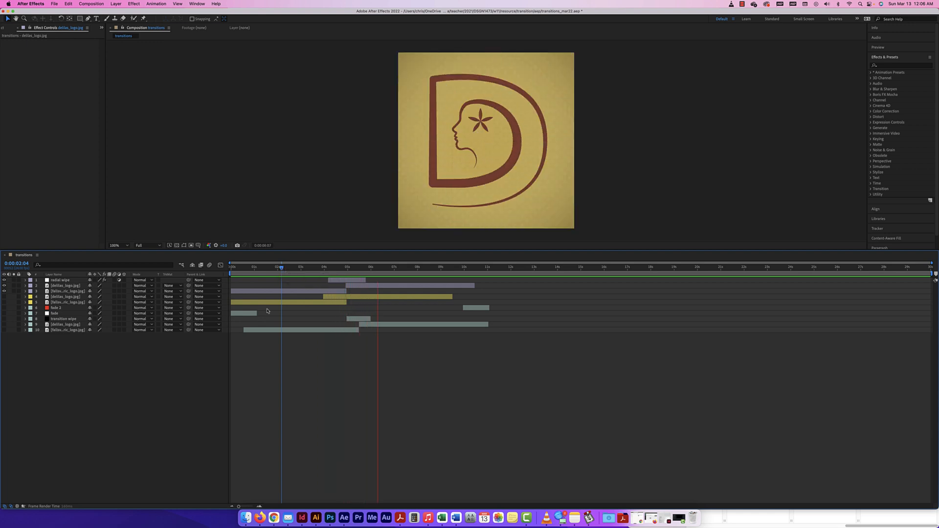
key(space)
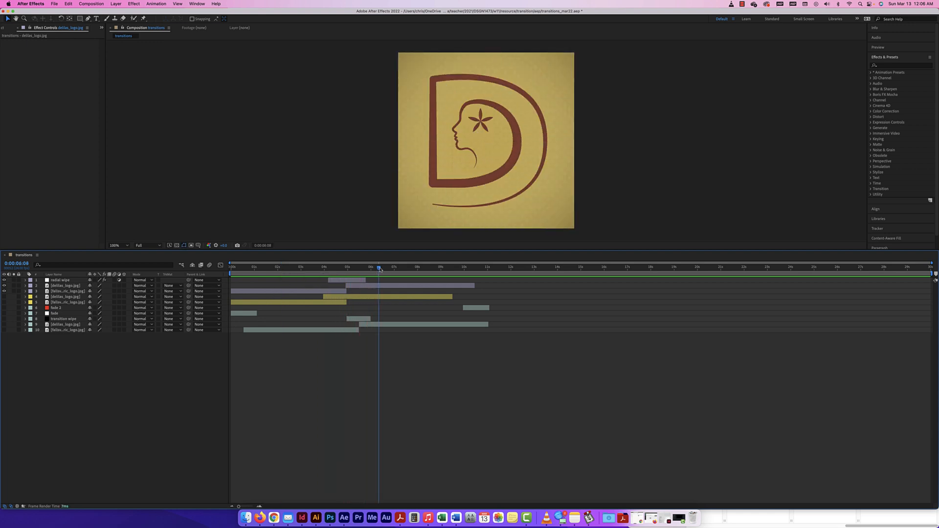
drag(368, 269, 355, 268)
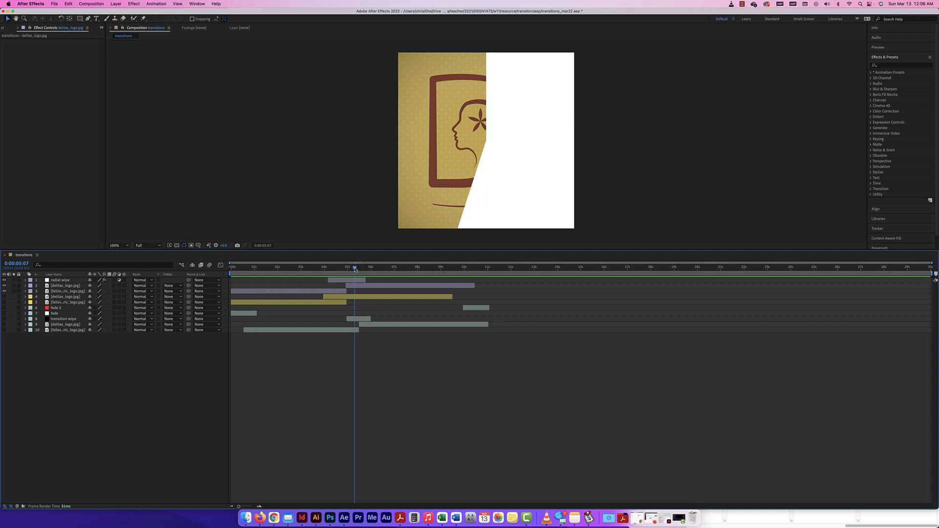
click(26, 280)
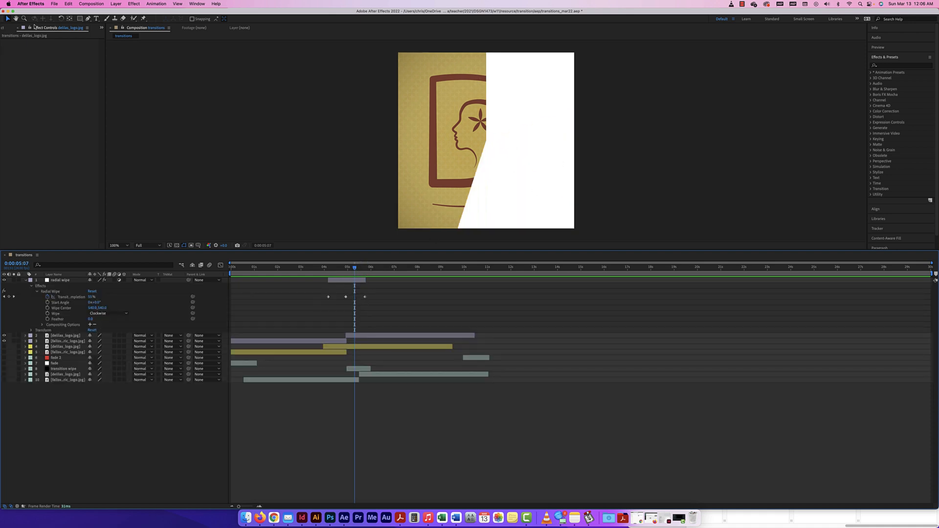
Step: Set the Radial Wipe Start Angle to 90°
click(55, 280)
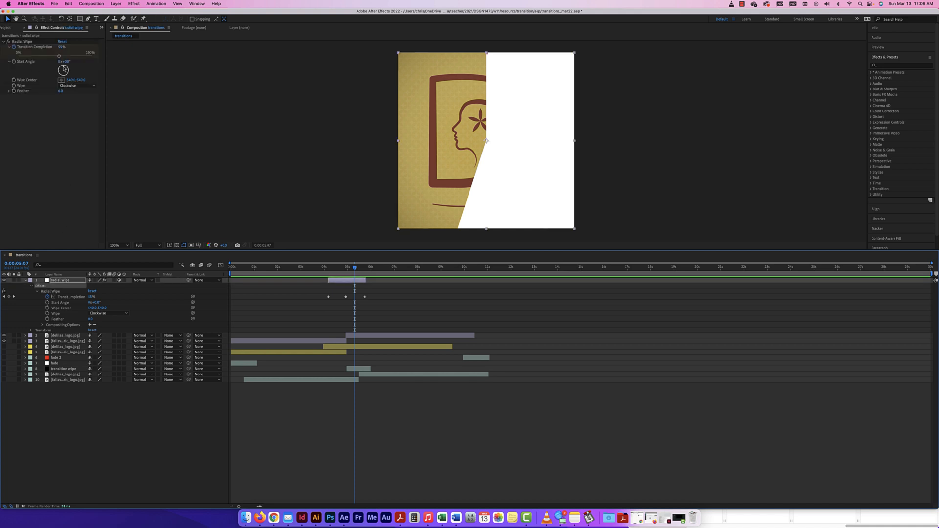
drag(63, 69, 73, 72)
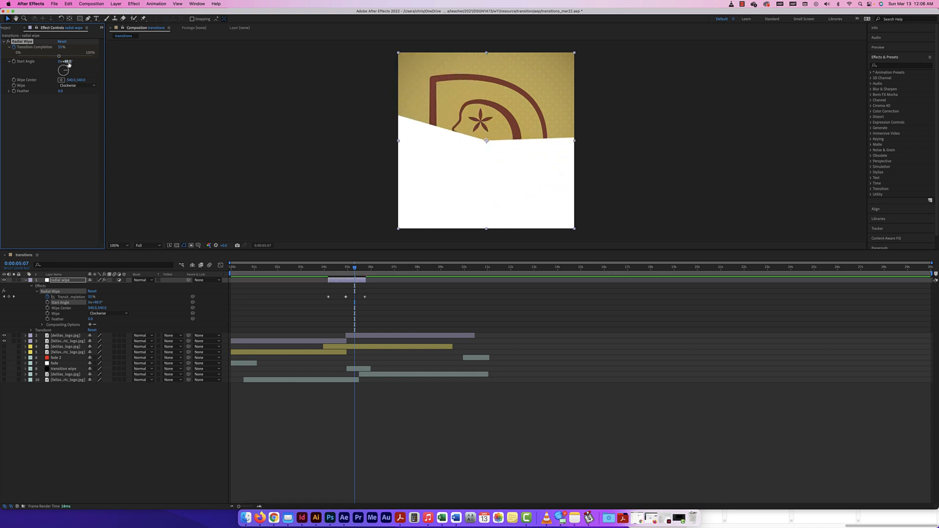
click(69, 62)
text(90)
key(Return)
Step: Try moving the Wipe Center, preview it, then undo back to the centred 540, 540
drag(69, 80, 254, 90)
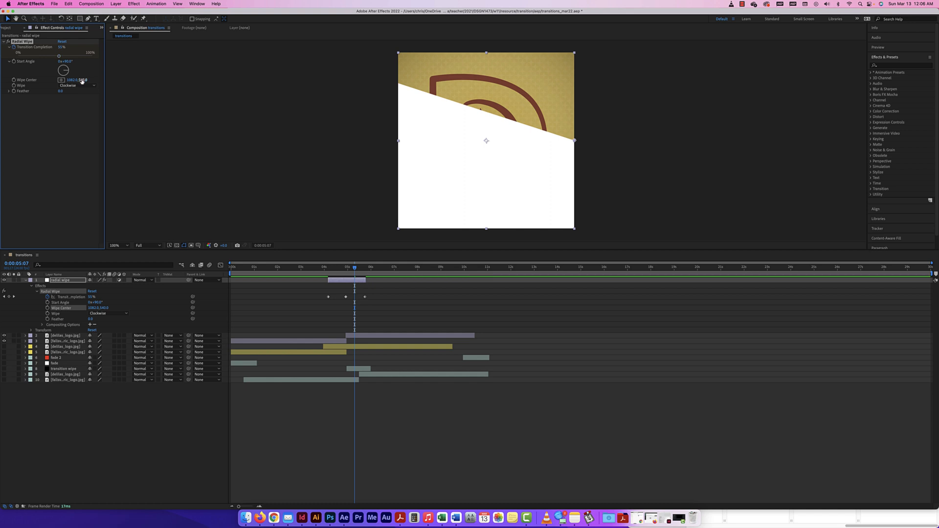
drag(83, 80, 183, 81)
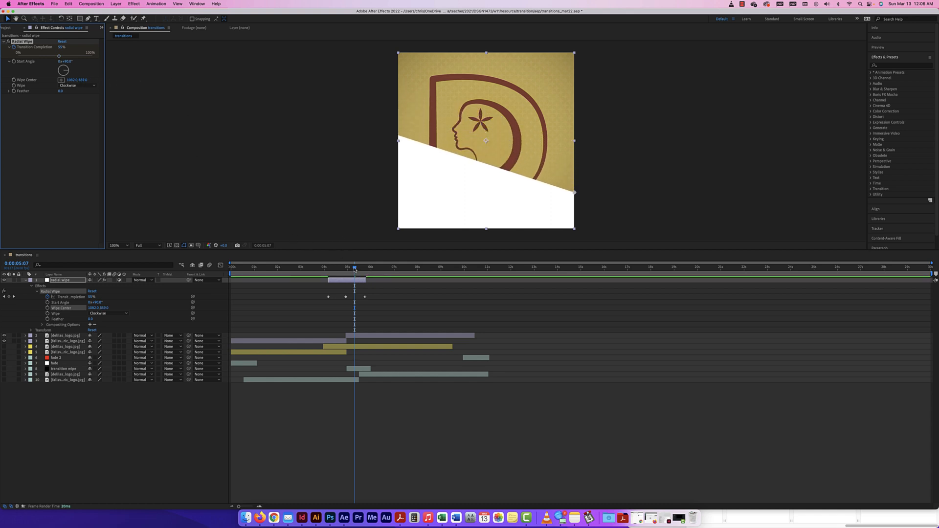
drag(355, 269, 320, 268)
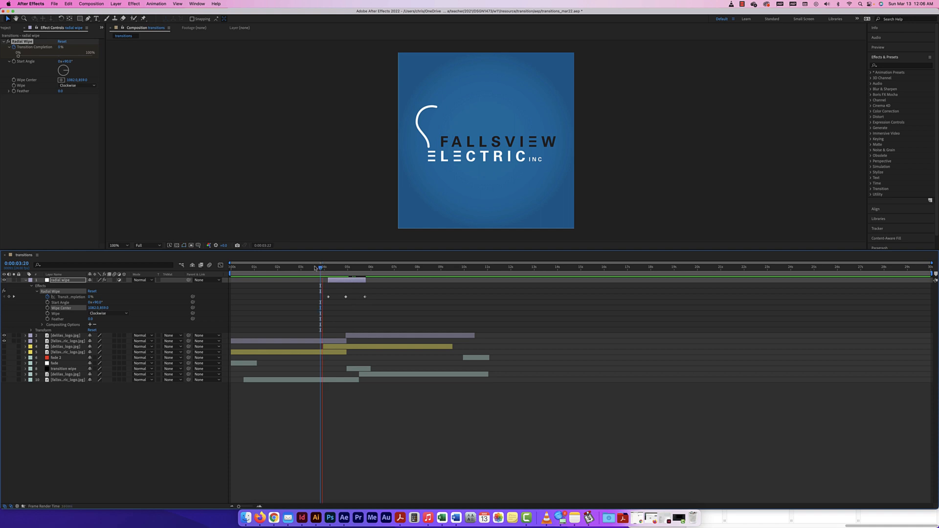
key(space)
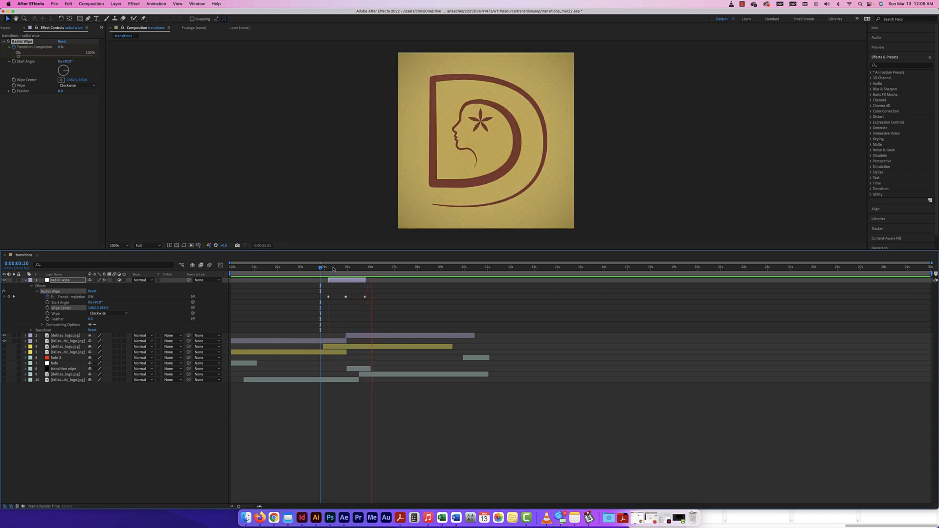
key(space)
mouse_move(373, 268)
mouse_down()
mouse_move(342, 268)
mouse_move(354, 269)
mouse_up()
key(super+z)
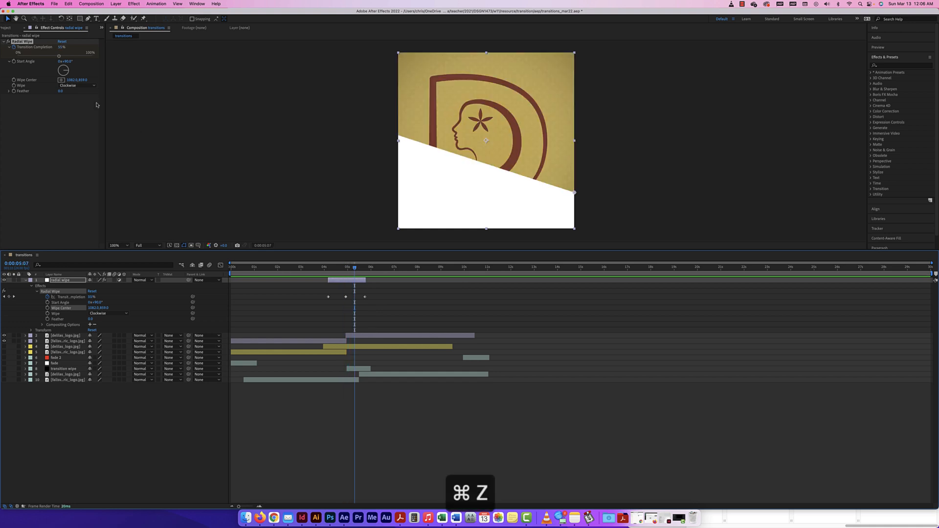
key(super+z)
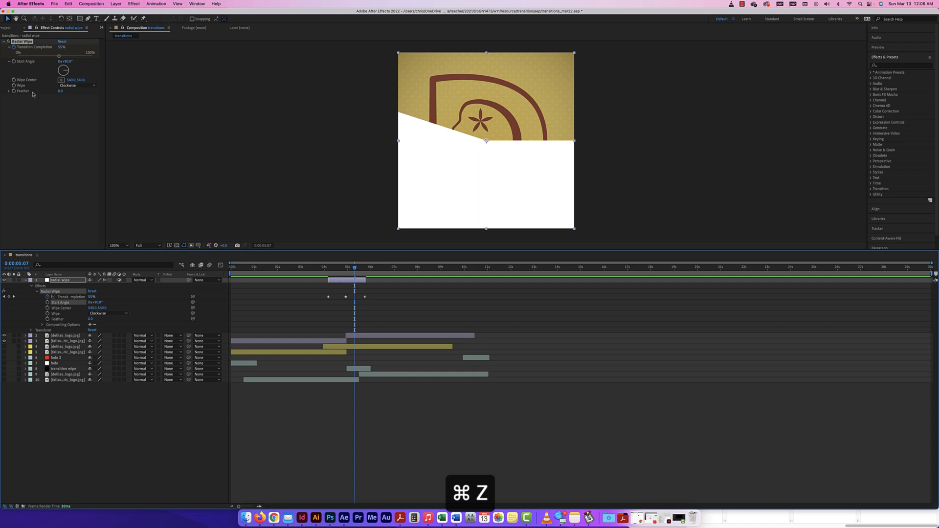
click(78, 85)
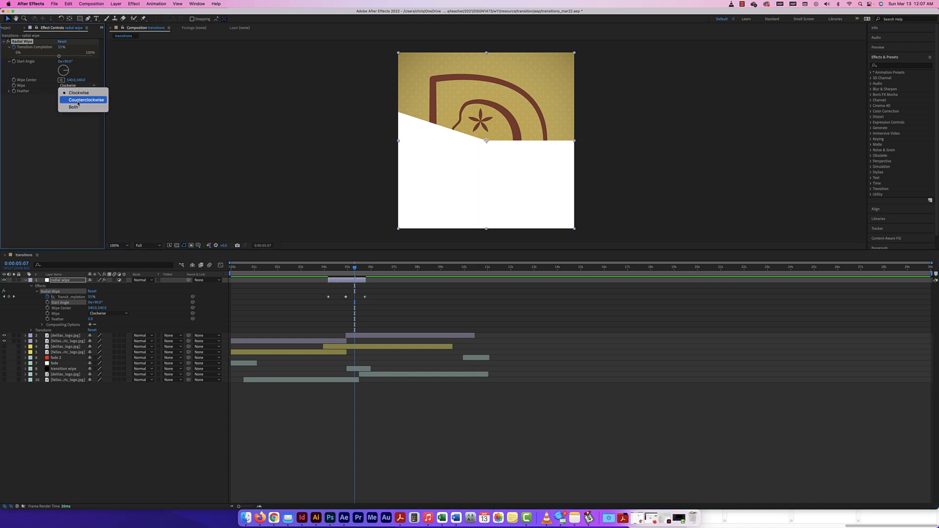
click(73, 107)
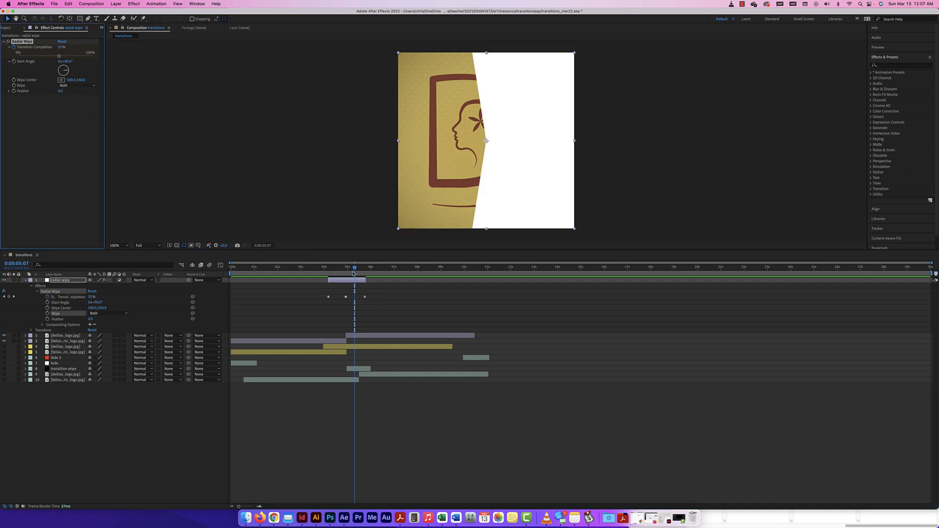
drag(354, 269, 325, 268)
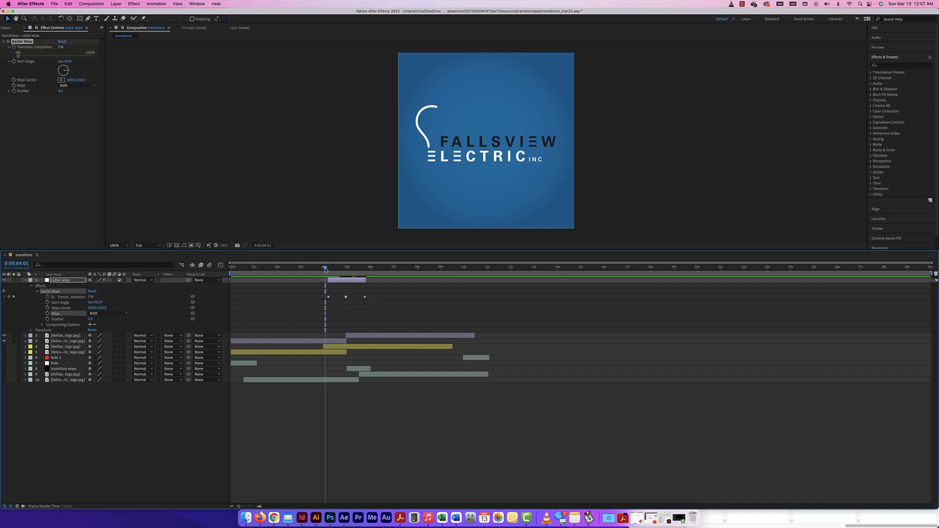
key(space)
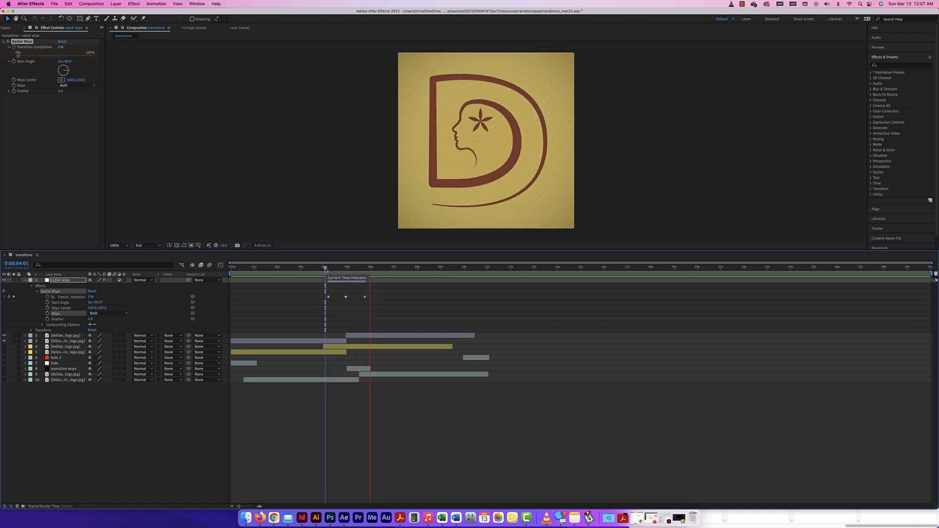
key(space)
drag(373, 268, 354, 270)
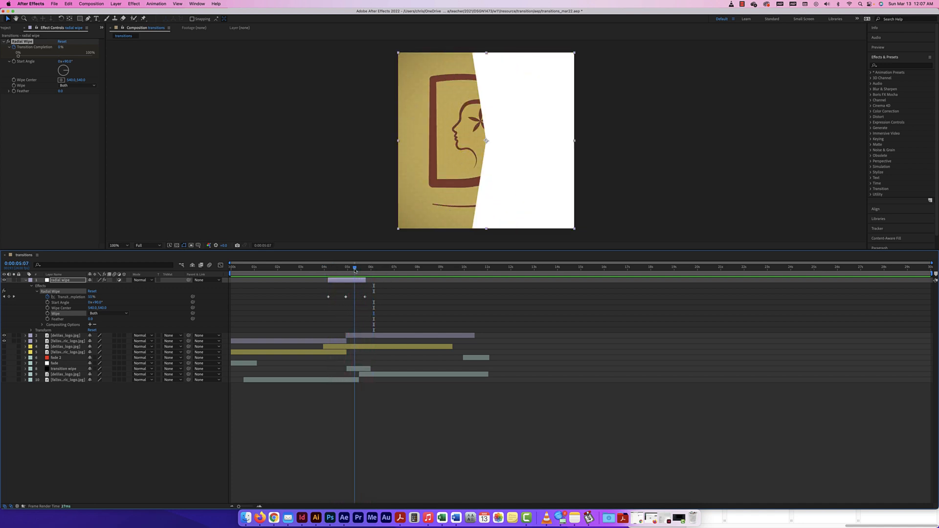
click(8, 92)
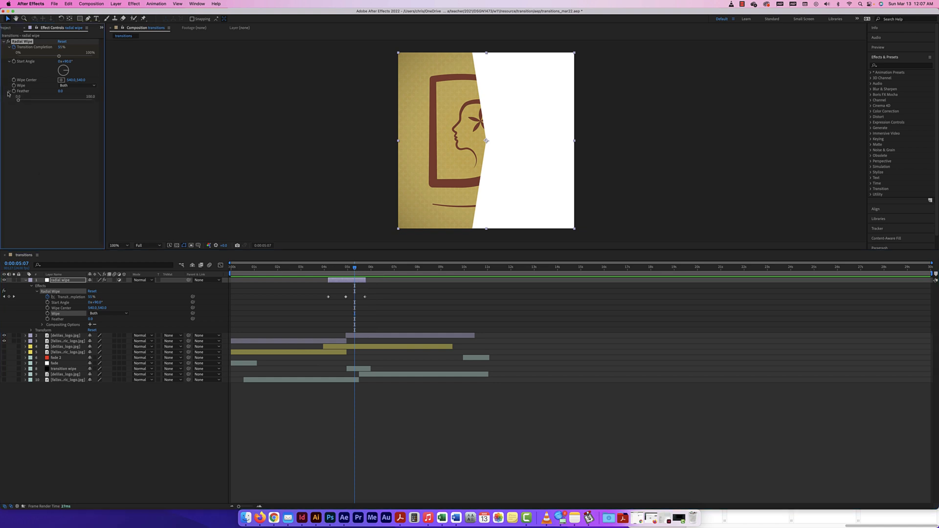
drag(21, 100, 94, 104)
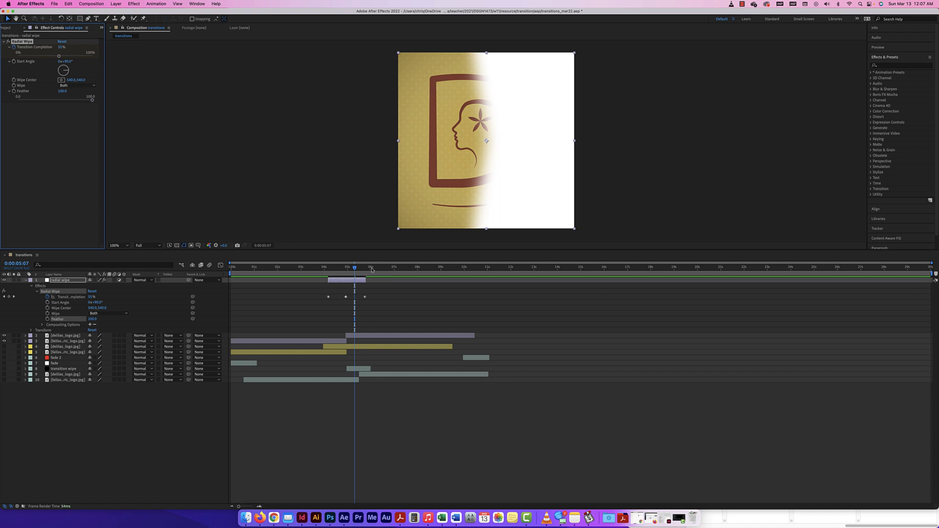
drag(355, 269, 326, 270)
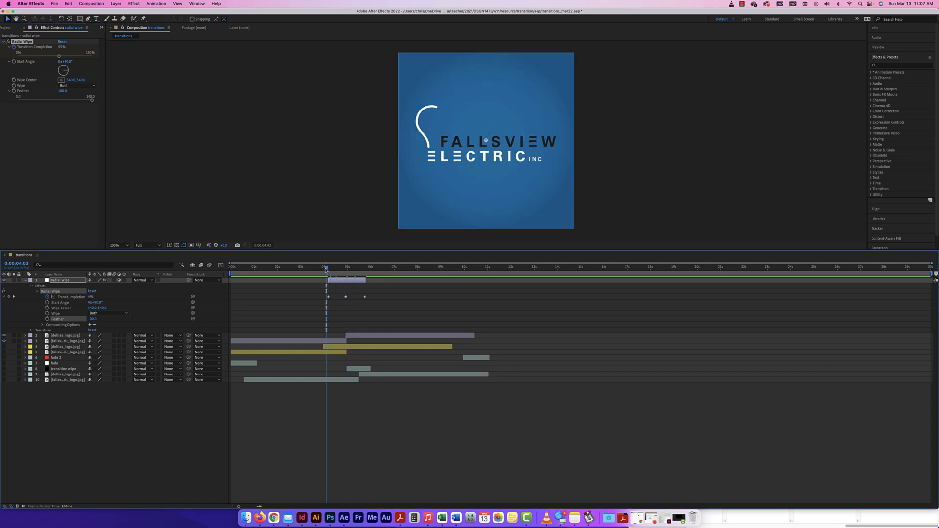
key(space)
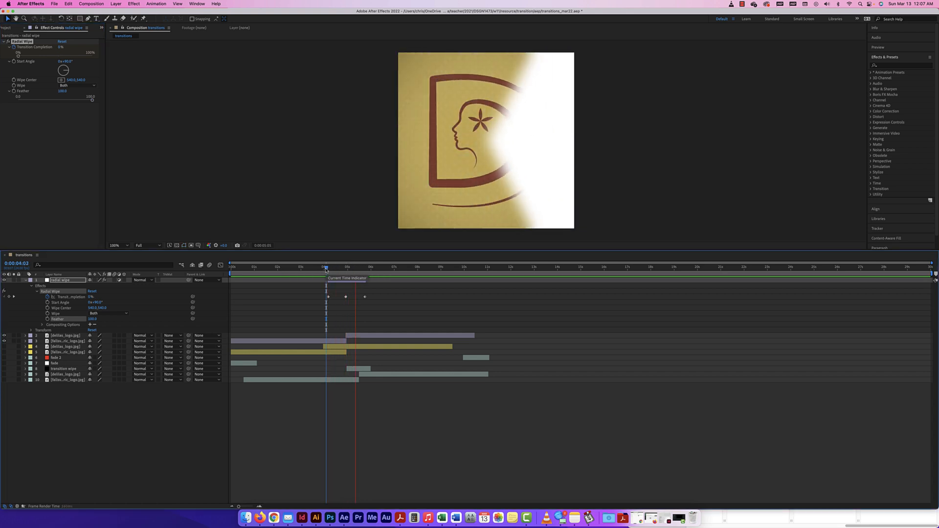
key(space)
drag(373, 270, 346, 270)
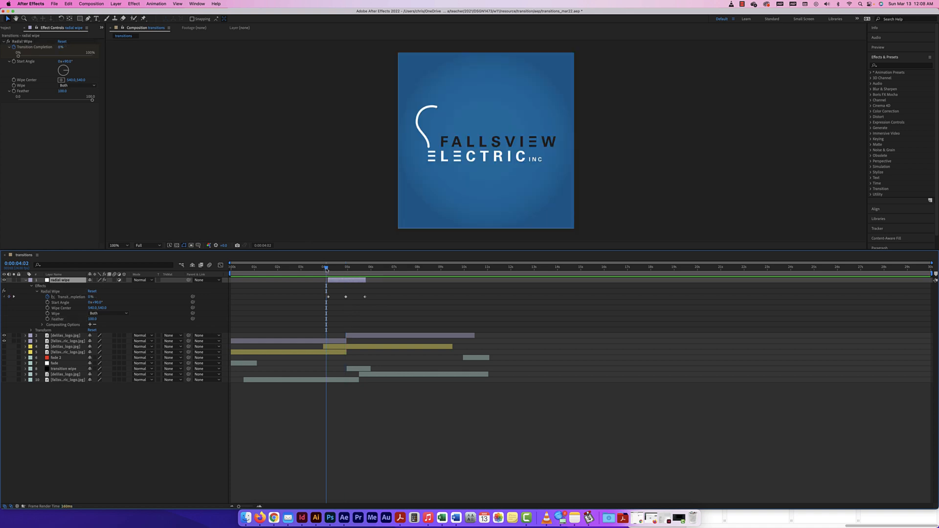
mouse_move(326, 268)
mouse_down()
mouse_move(359, 268)
mouse_move(340, 268)
mouse_up()
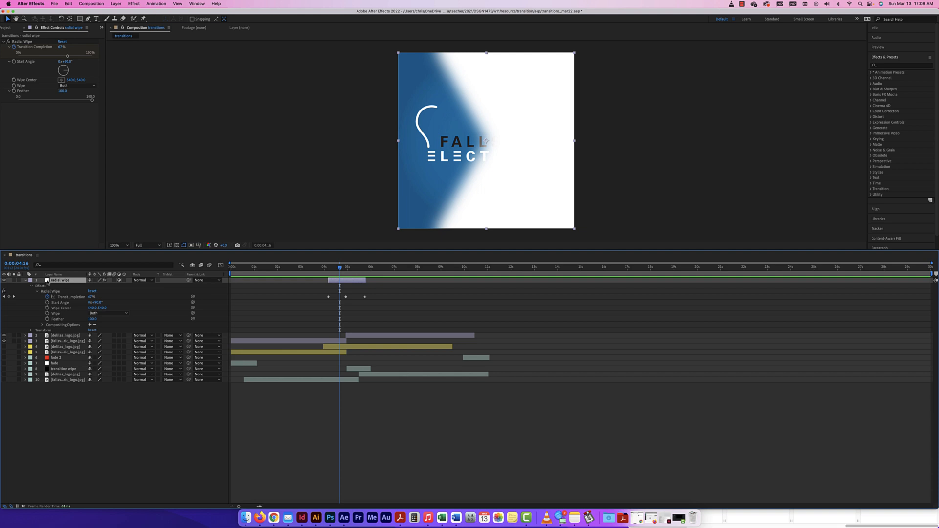
Step: Change the solid's colour from white to dark grey (323232) in Solid Settings
click(116, 4)
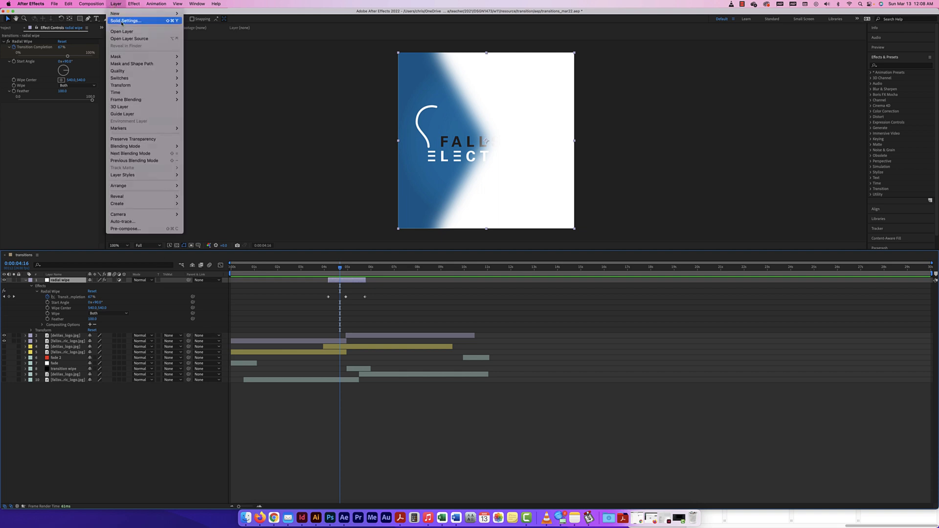
click(123, 21)
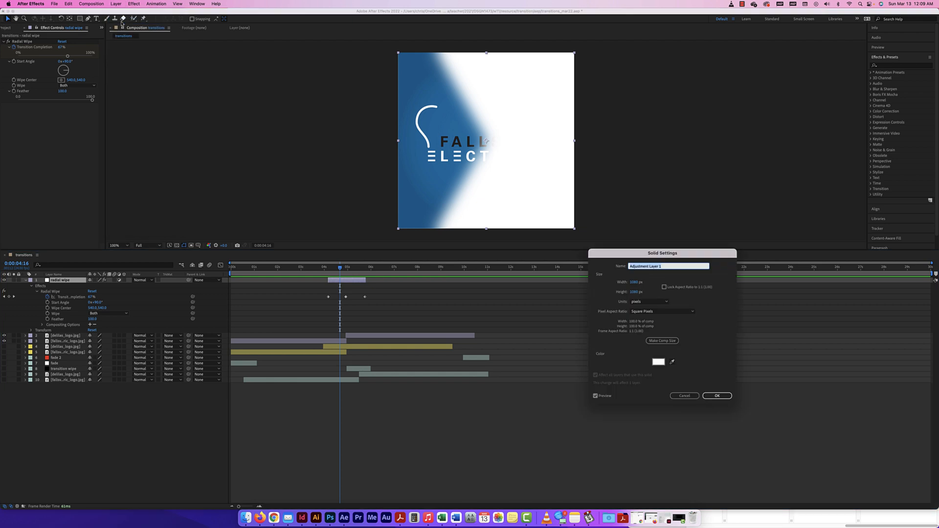
click(659, 362)
mouse_move(588, 299)
mouse_down()
mouse_move(638, 321)
mouse_move(545, 310)
mouse_up()
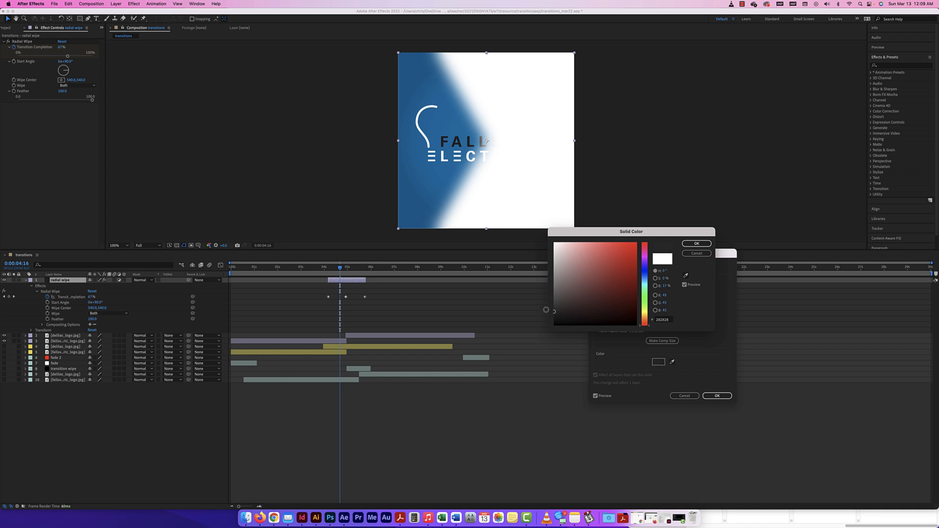
click(685, 244)
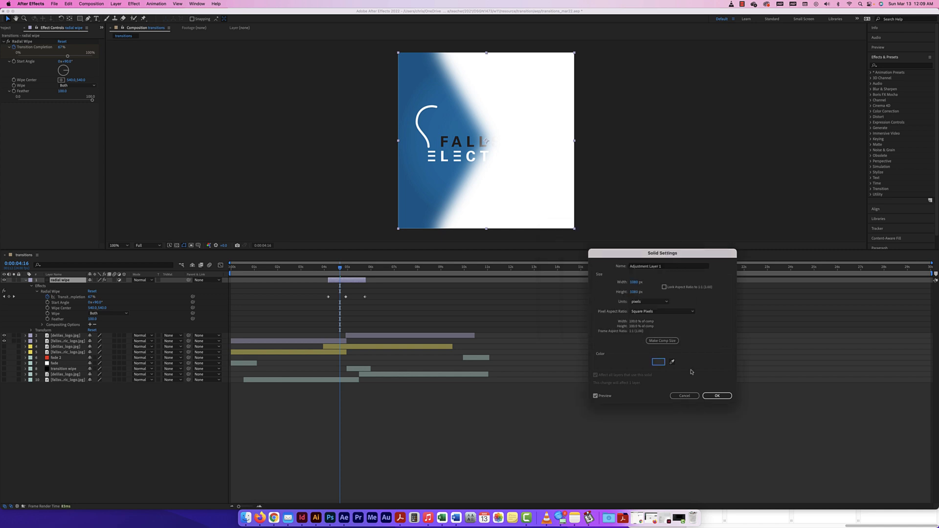
click(714, 396)
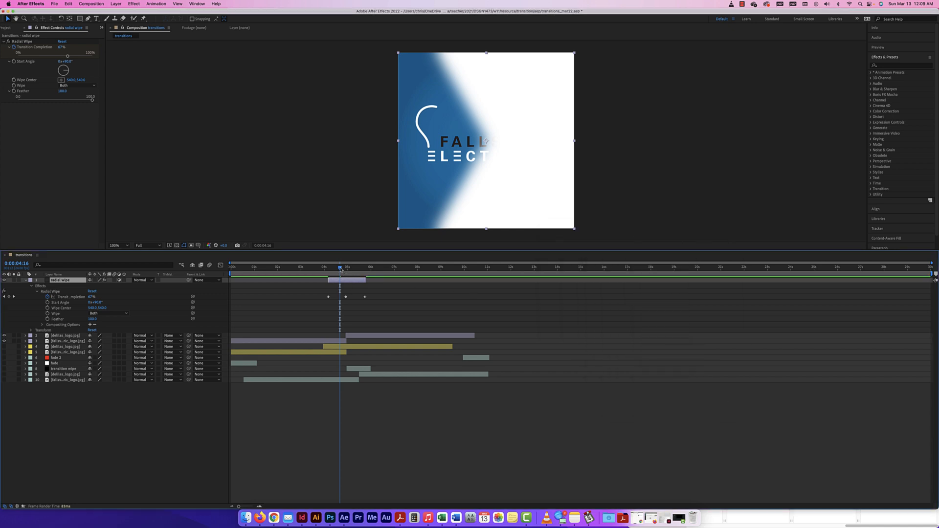
Step: Toggle off the radial wipe layer's Adjustment Layer switch to show its grey solid, then scrub and play the wipe
drag(331, 268, 337, 268)
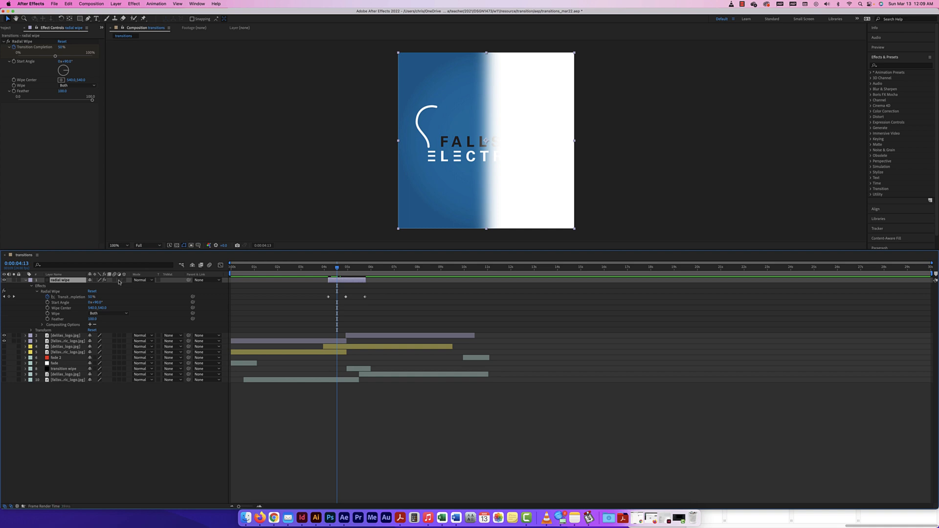
click(118, 280)
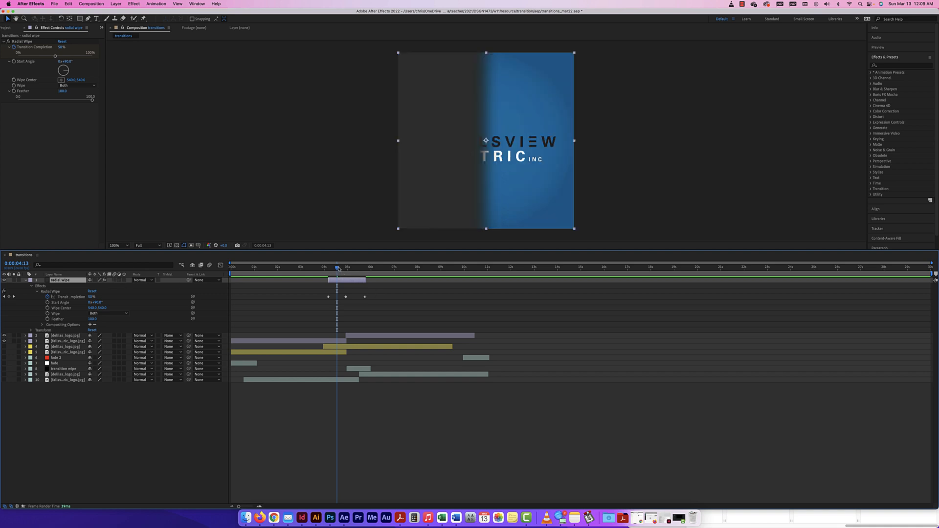
drag(338, 268, 319, 269)
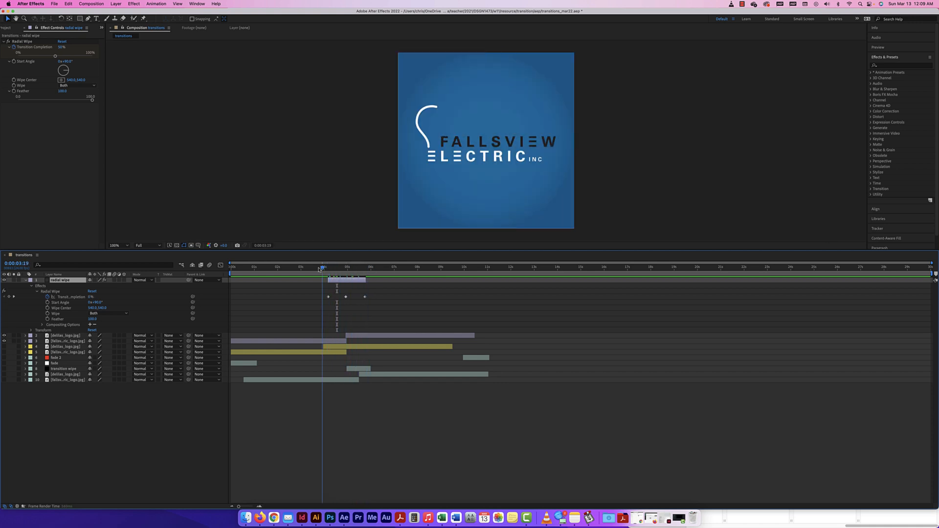
key(space)
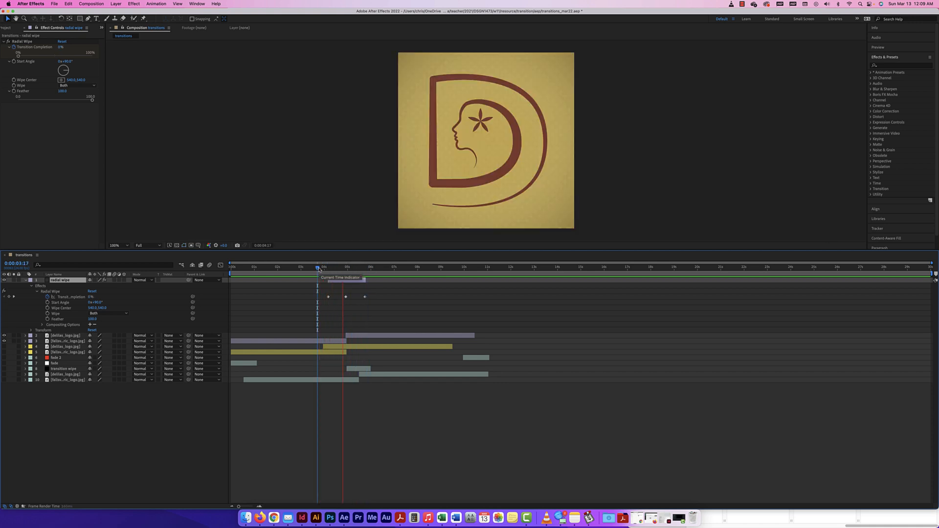
key(space)
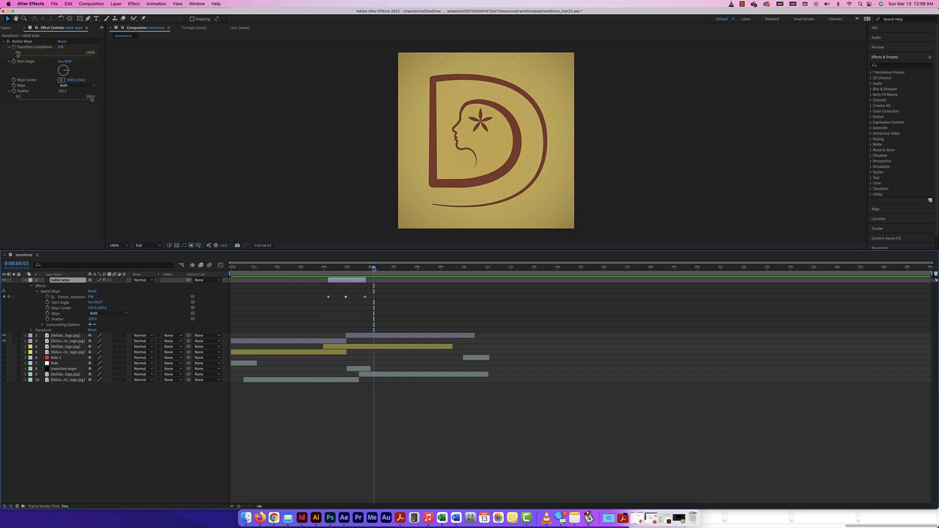
drag(373, 268, 324, 268)
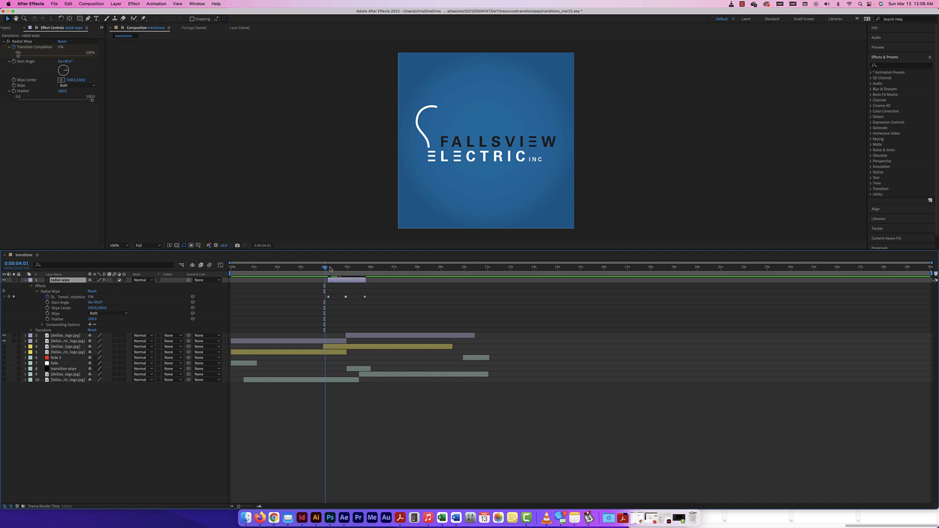
mouse_move(324, 268)
mouse_down()
mouse_move(361, 268)
mouse_move(322, 270)
mouse_up()
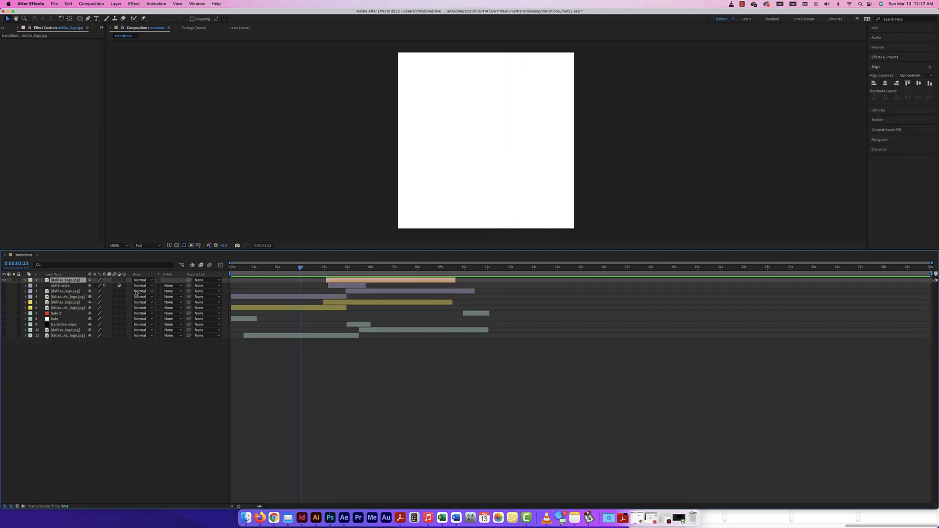
Step: Delete the extra delilas_logo.jpg layer and duplicate the delilas_logo and fallsview logo layers
key(Delete)
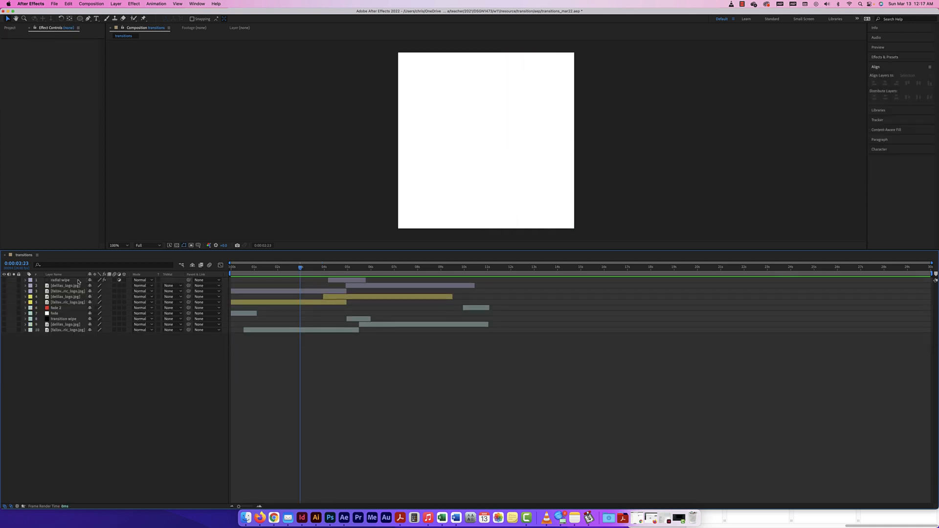
click(72, 287)
shift+click(72, 293)
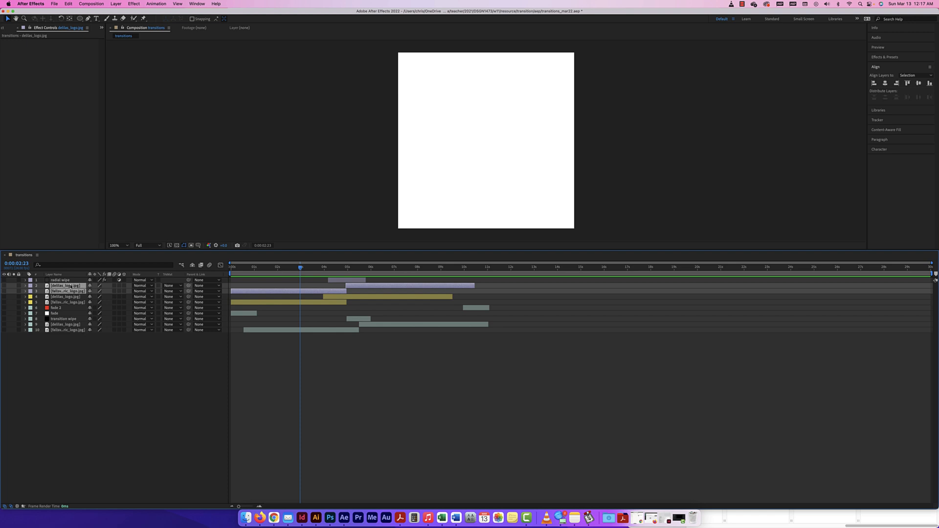
key(super+d)
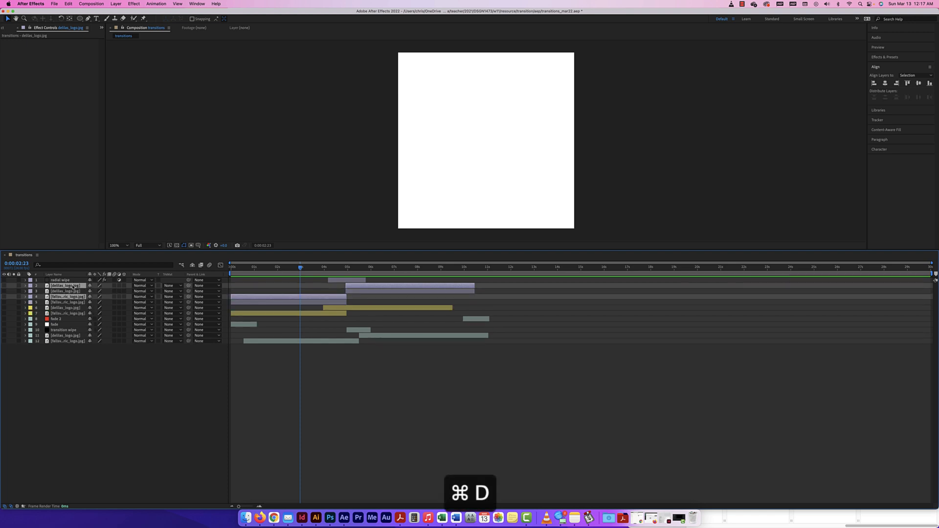
click(29, 281)
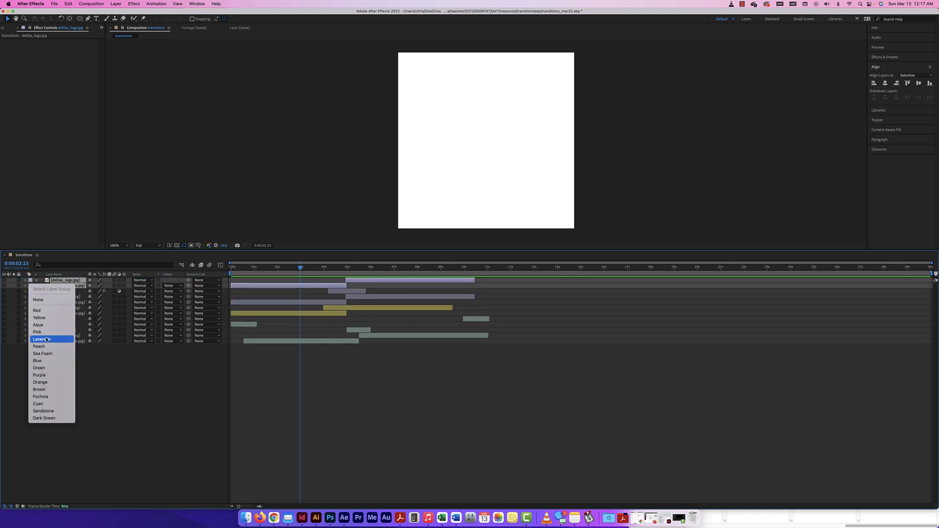
click(47, 347)
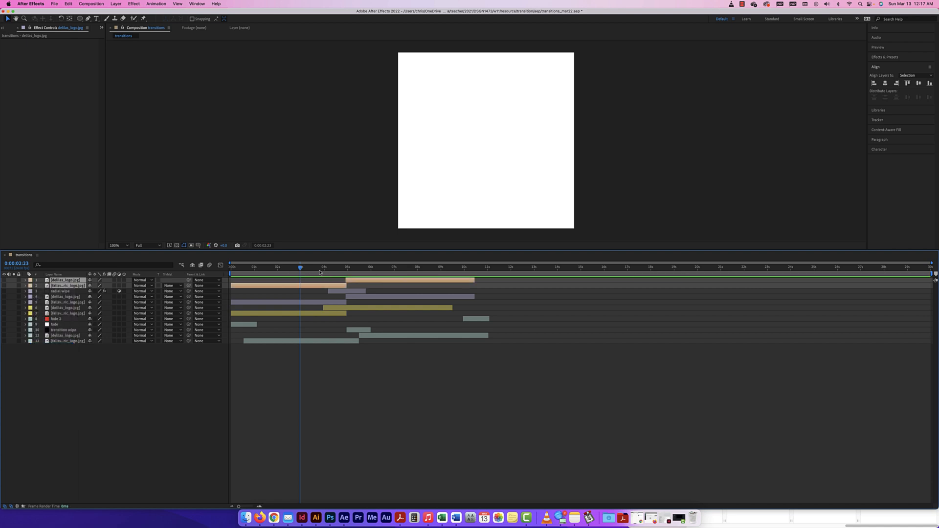
Step: Label the duplicated logo layers Peach and make the Fallsview duplicate visible
click(308, 324)
click(310, 288)
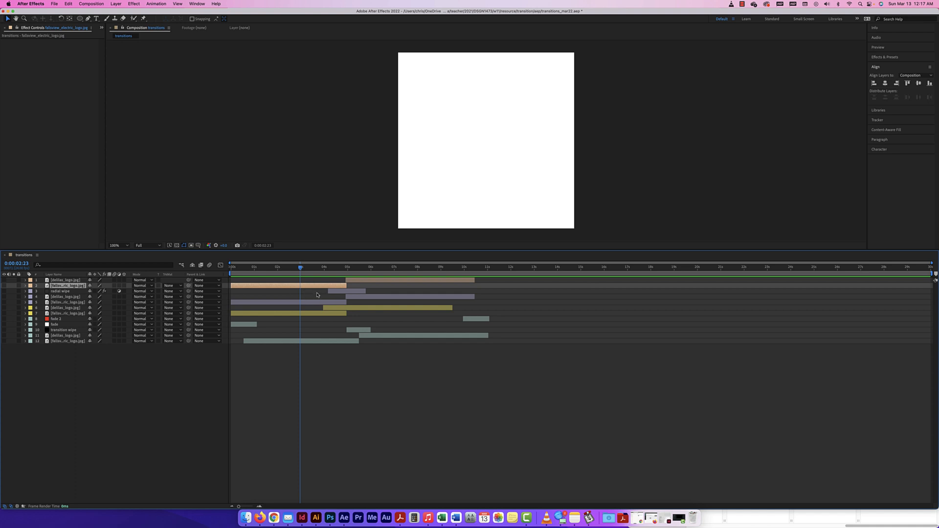
click(81, 20)
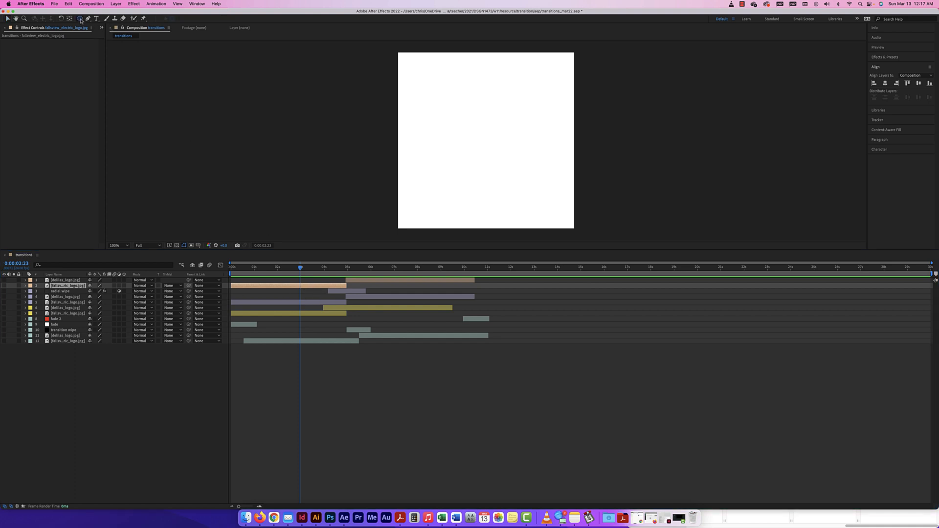
drag(81, 20, 100, 37)
click(4, 285)
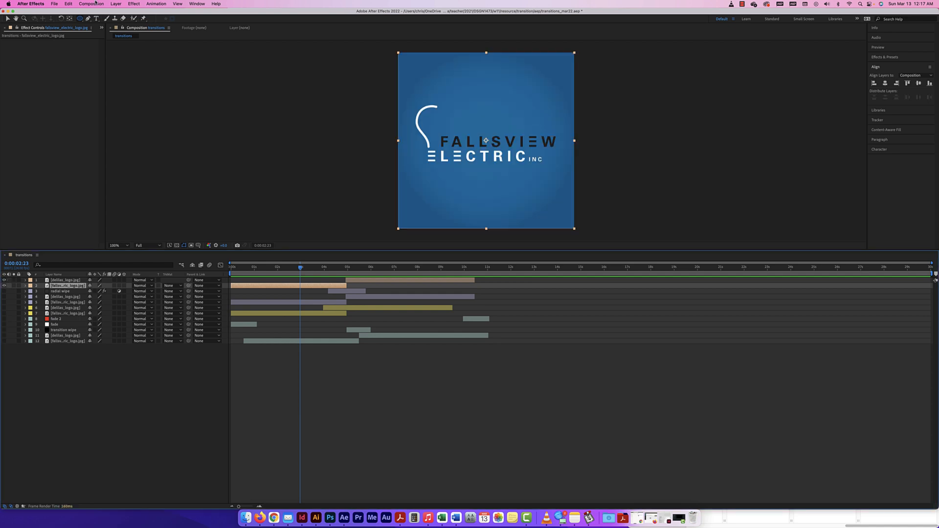
click(89, 19)
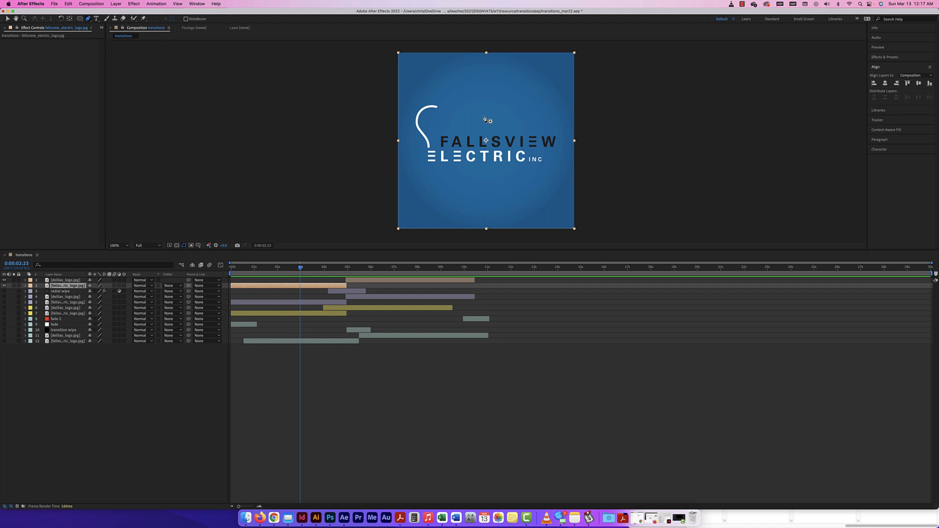
click(116, 4)
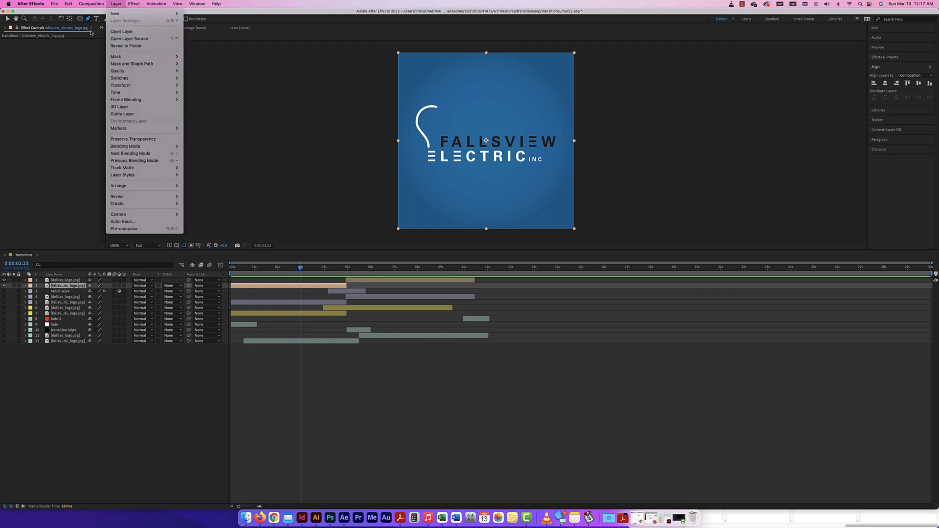
click(80, 19)
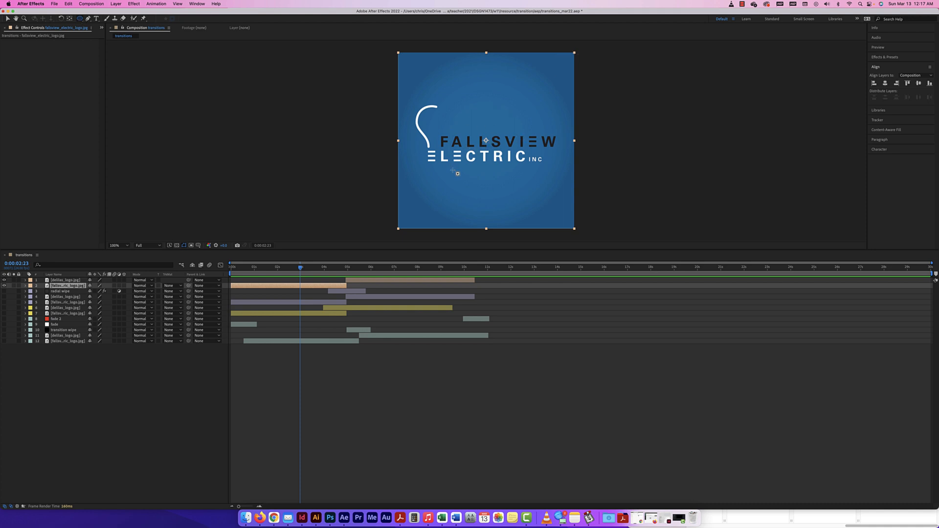
Step: Draw an elliptical mask, Mask 1, over the top Fallsview logo copy
drag(397, 228, 577, 74)
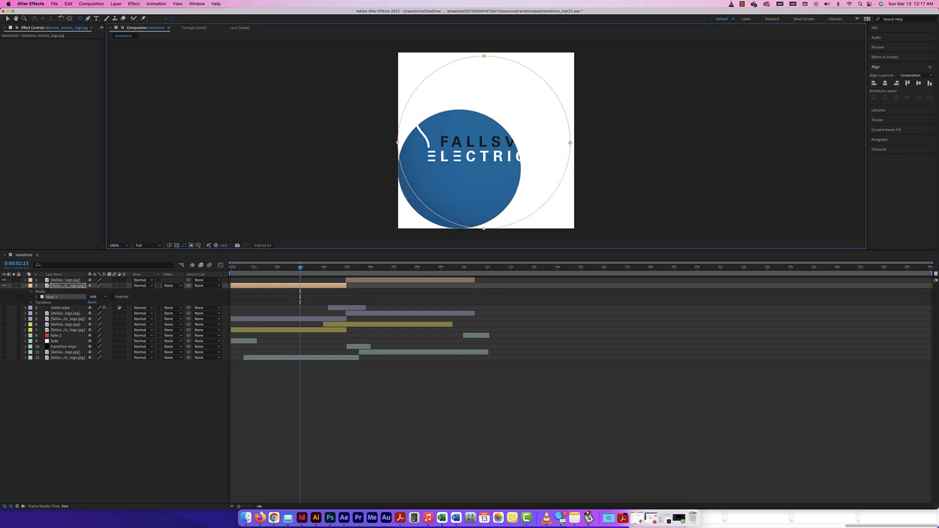
drag(577, 135, 627, 113)
click(7, 18)
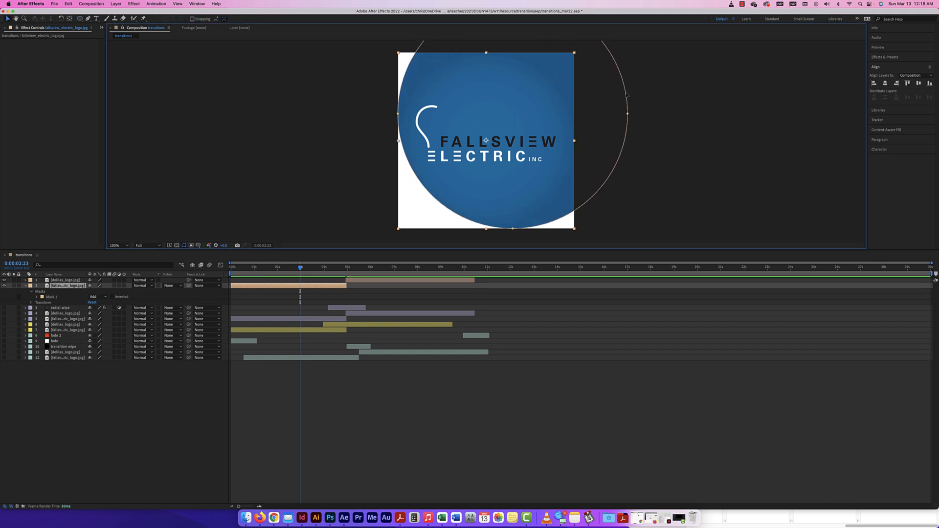
mouse_move(627, 96)
mouse_down()
mouse_move(643, 136)
mouse_move(624, 113)
mouse_up()
key(super+z)
key(super+z)
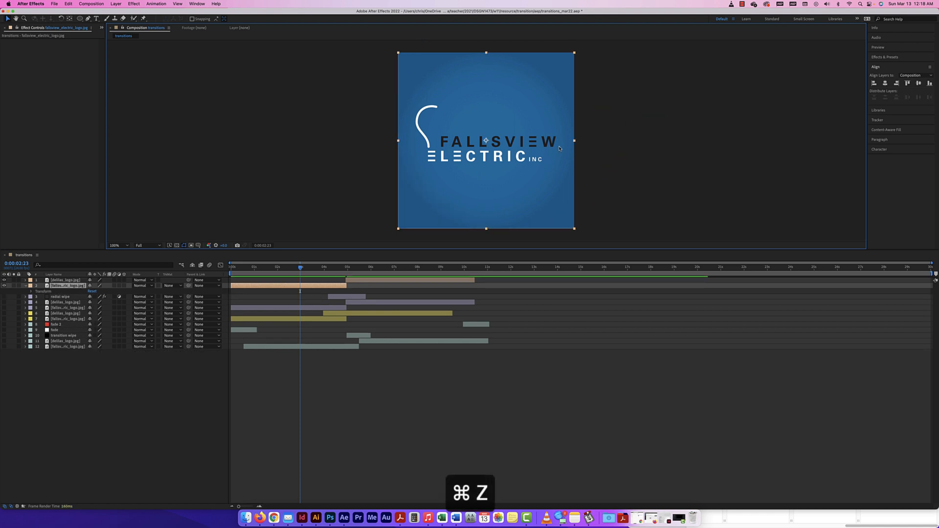
click(25, 286)
click(25, 286)
key(super+z)
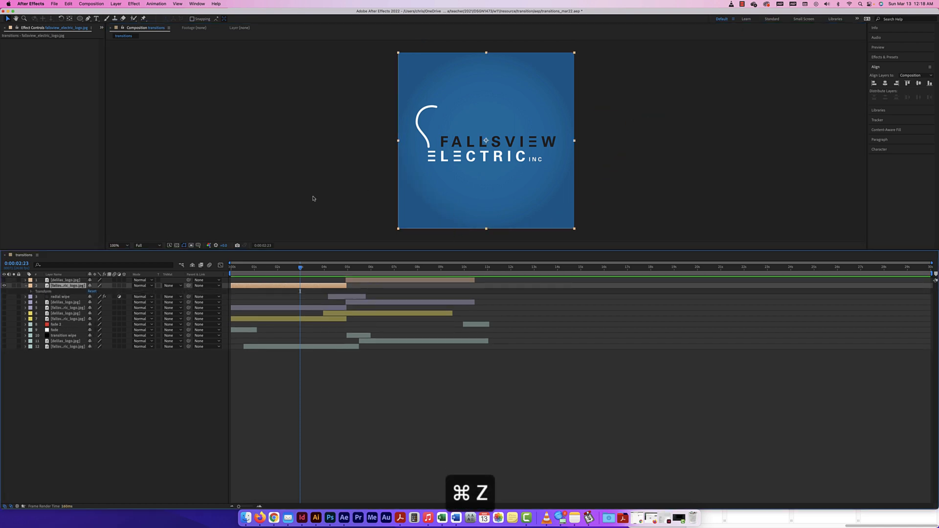
key(shift+super+z)
key(shift+super+z)
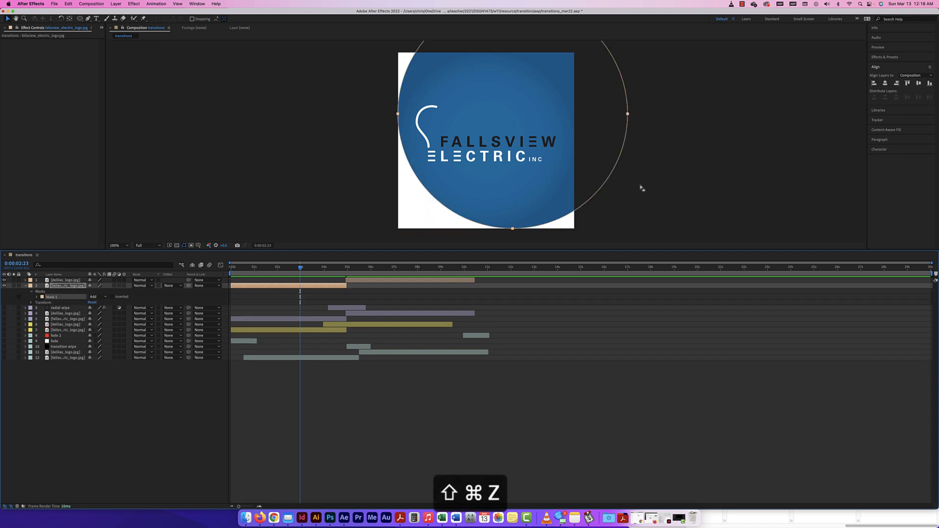
Step: Move the mask down-left and enlarge it until the circle encloses the whole logo
click(612, 176)
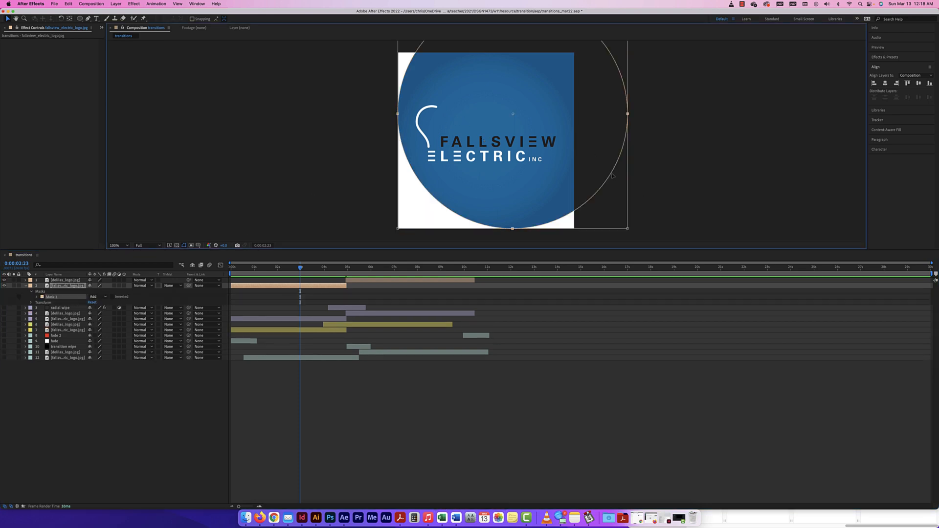
drag(611, 175, 585, 194)
key(super+minus)
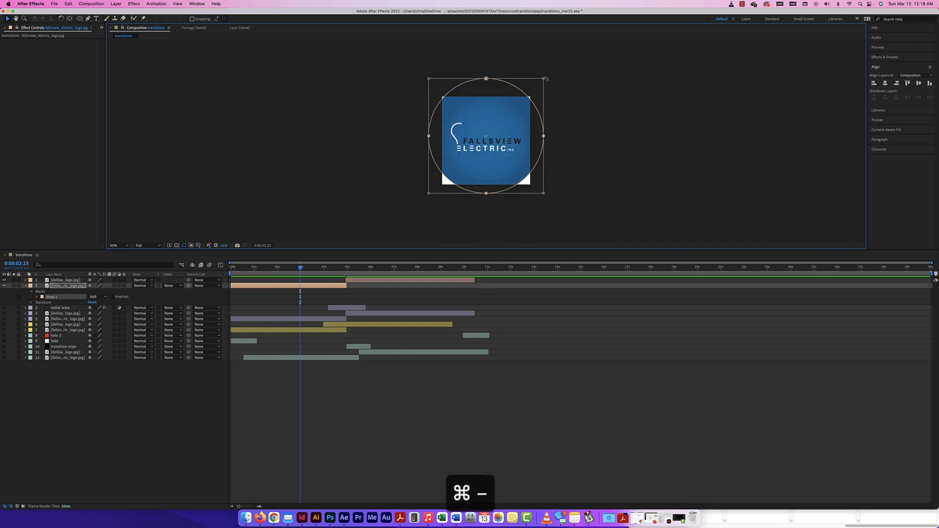
mouse_move(545, 79)
mouse_down()
mouse_move(562, 72)
mouse_move(555, 68)
mouse_up()
key(super+z)
key(super+z)
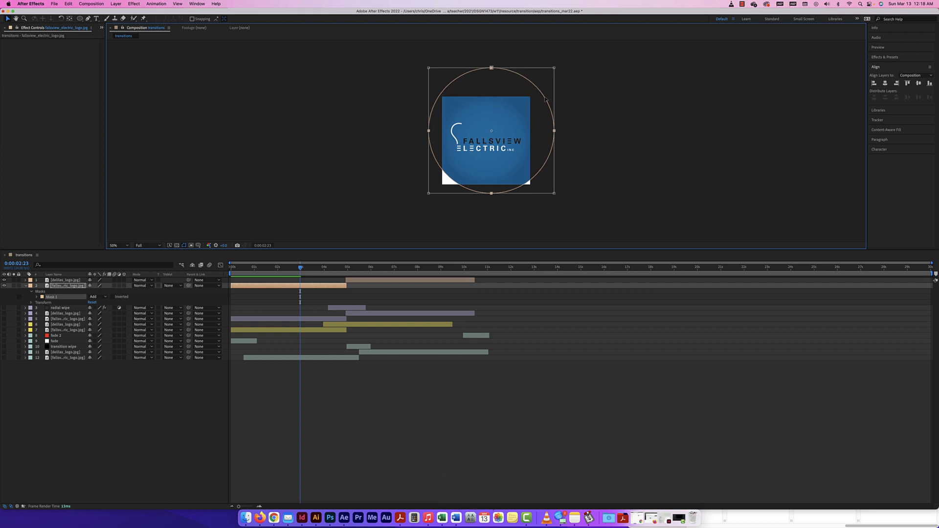
drag(545, 99, 539, 111)
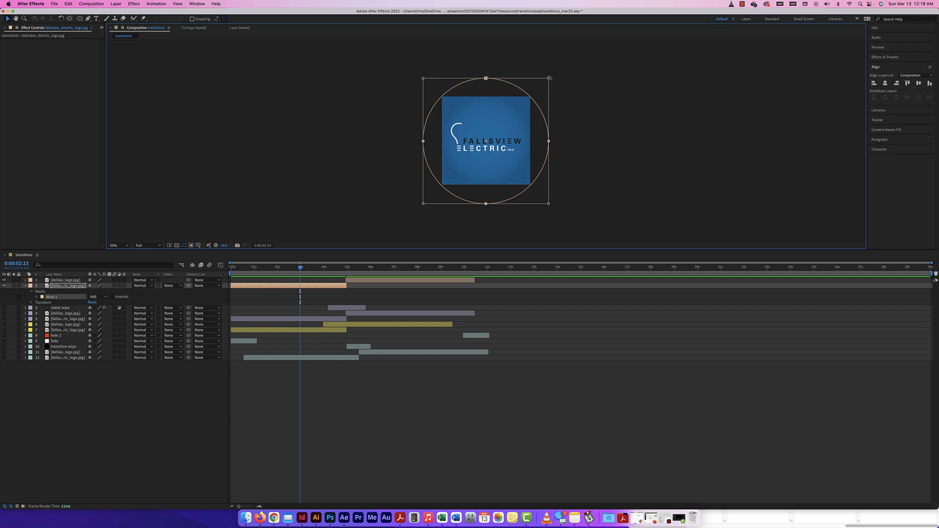
drag(549, 78, 535, 98)
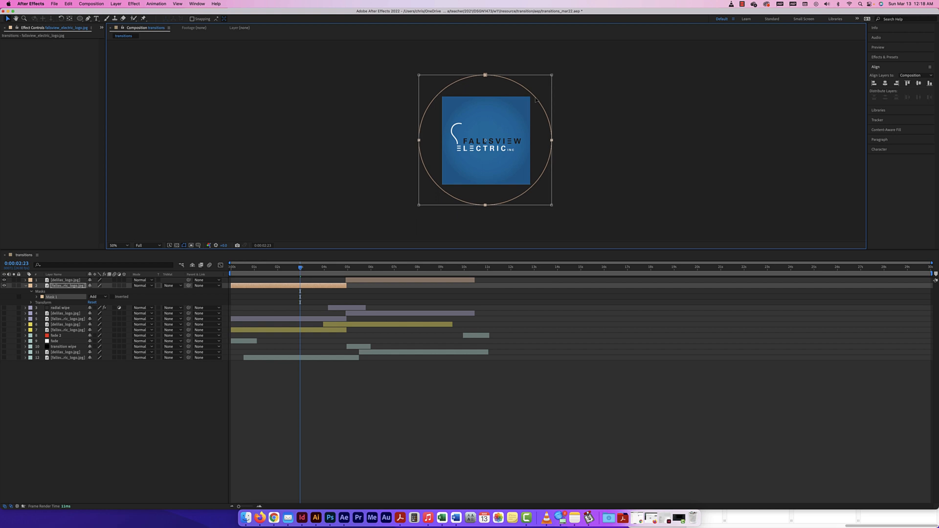
Step: Move the masked Fallsview copy above the D logo copy and start keyframing Mask Expansion
click(37, 297)
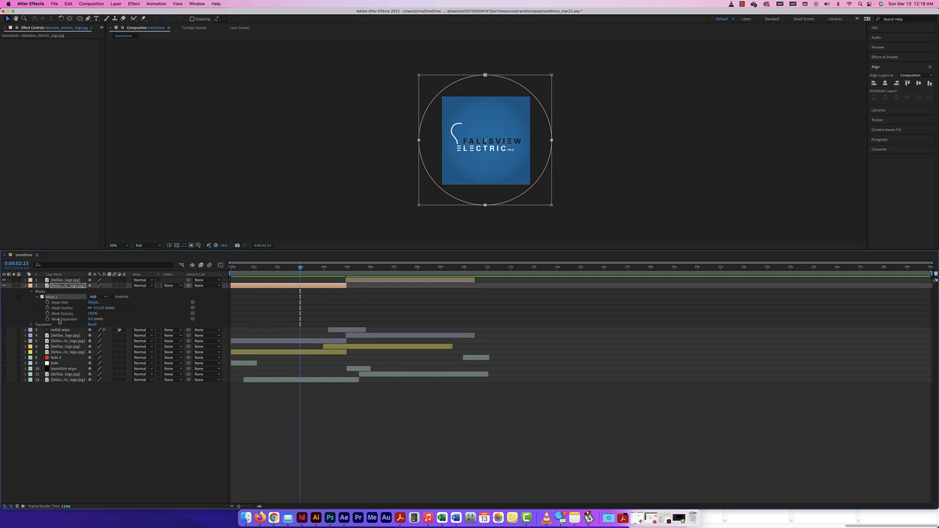
drag(300, 268, 324, 269)
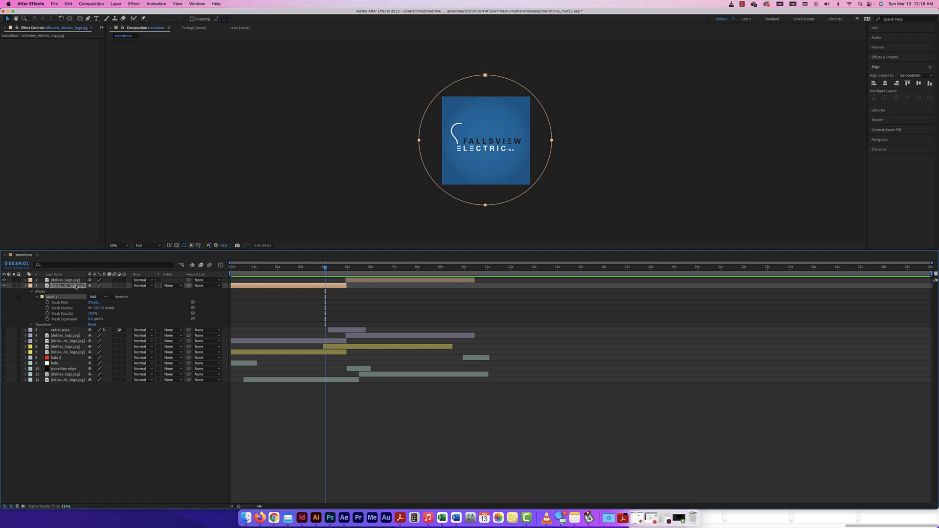
drag(76, 286, 73, 277)
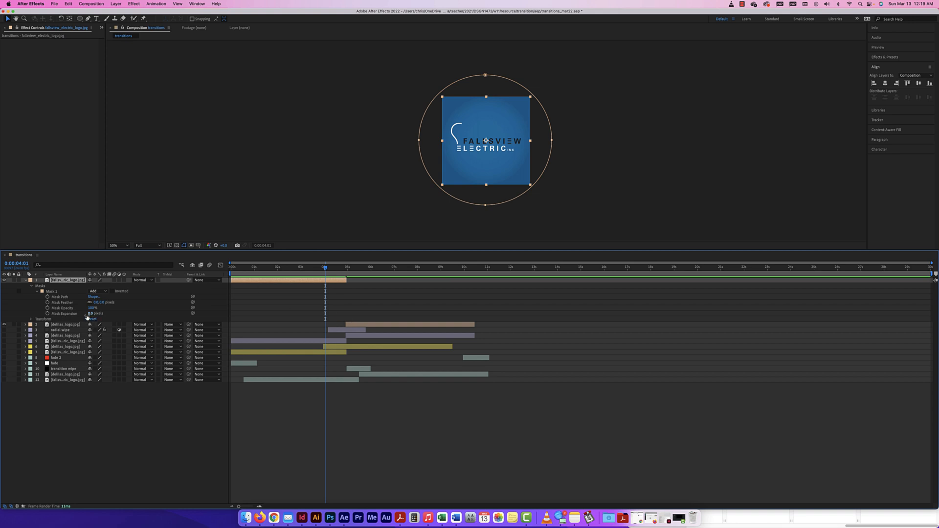
click(48, 314)
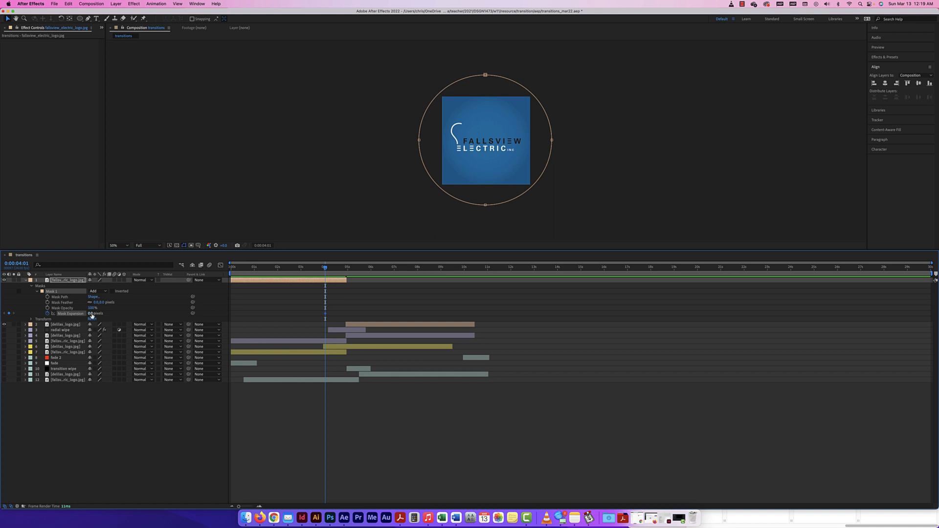
Step: Shift the D logo layer slightly earlier and keyframe Mask Expansion from 0 to −423 pixels
drag(325, 268, 347, 268)
drag(376, 326, 354, 326)
mouse_move(347, 268)
mouse_down()
mouse_move(331, 267)
mouse_move(347, 269)
mouse_up()
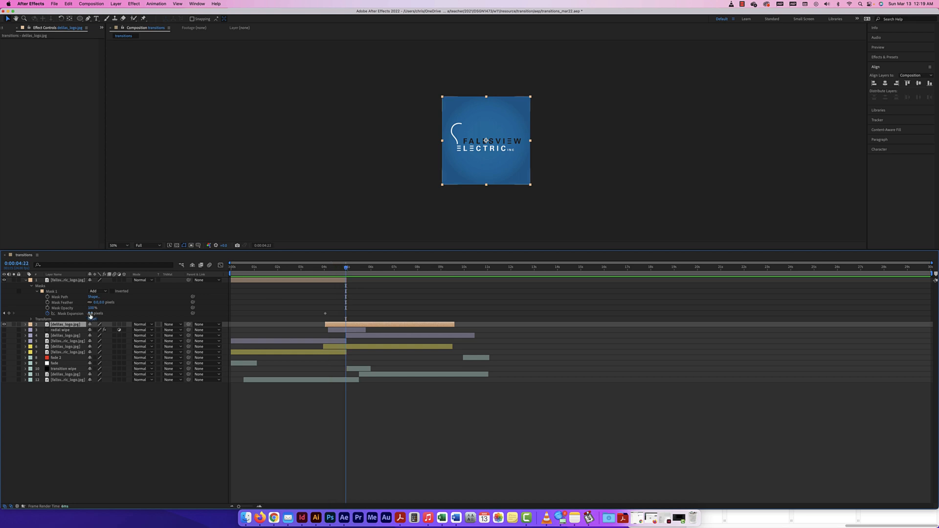
drag(91, 314, 34, 313)
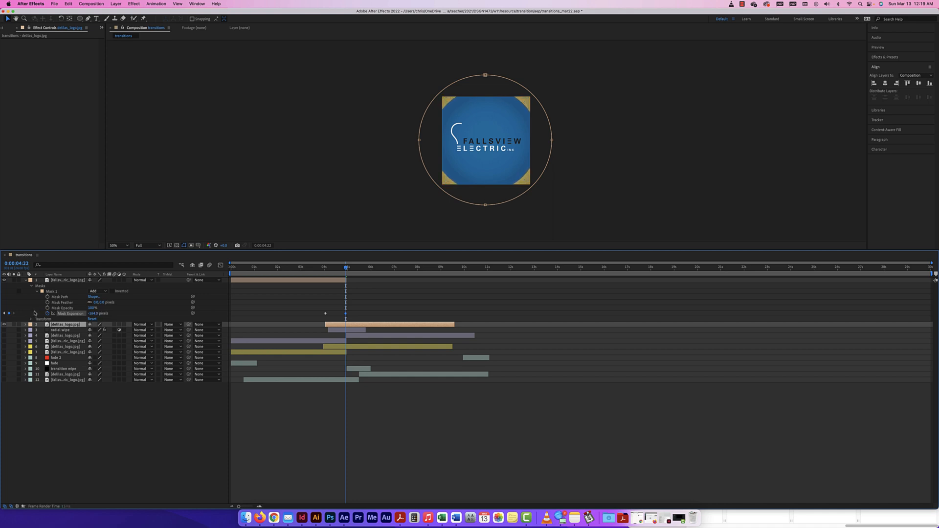
drag(92, 314, 7, 313)
drag(92, 314, 79, 311)
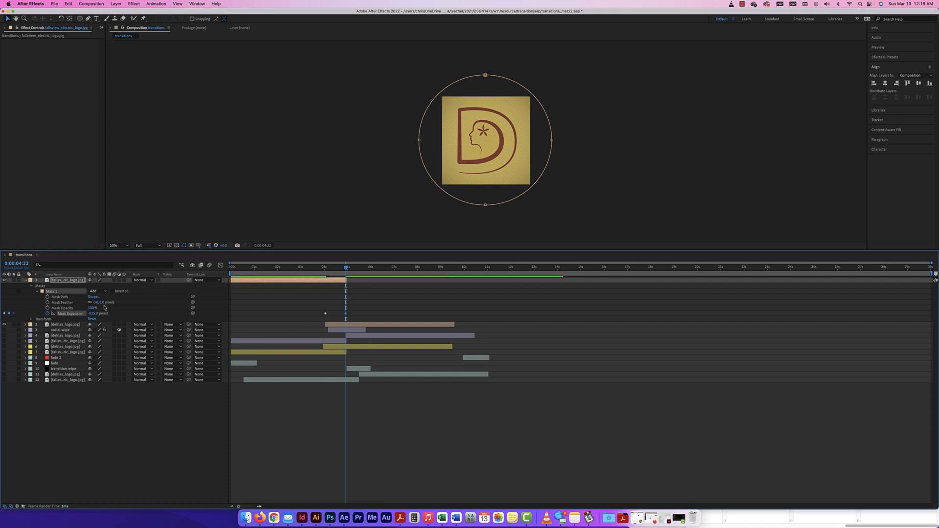
mouse_move(346, 268)
mouse_down()
mouse_move(318, 269)
mouse_move(352, 269)
mouse_up()
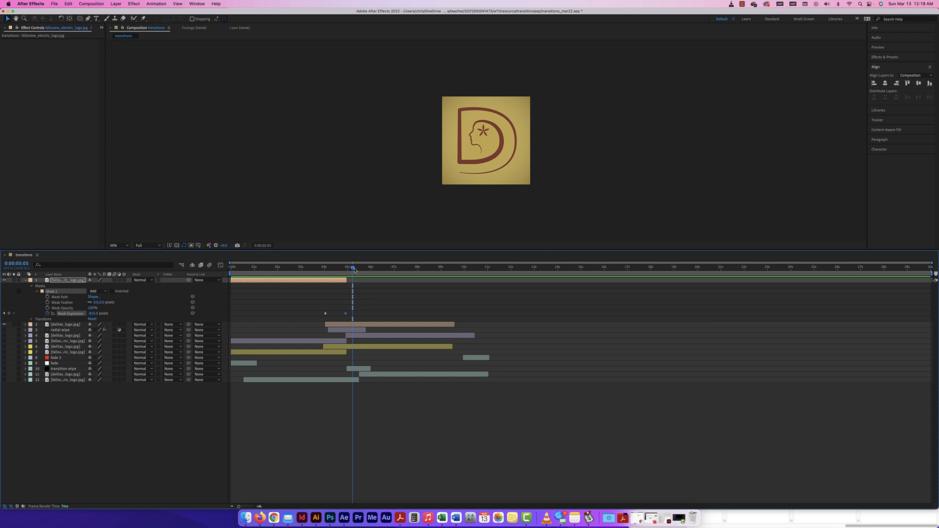
drag(352, 268, 319, 269)
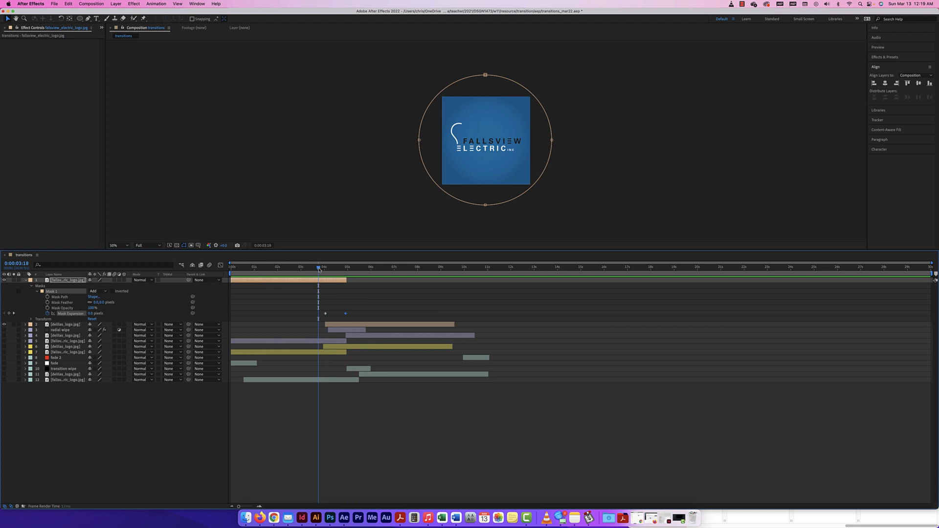
Step: Time-reverse the two Mask Expansion keyframes so the Fallsview mask expands instead of shrinking
drag(351, 310, 324, 316)
right_click(326, 315)
mouse_move(357, 401)
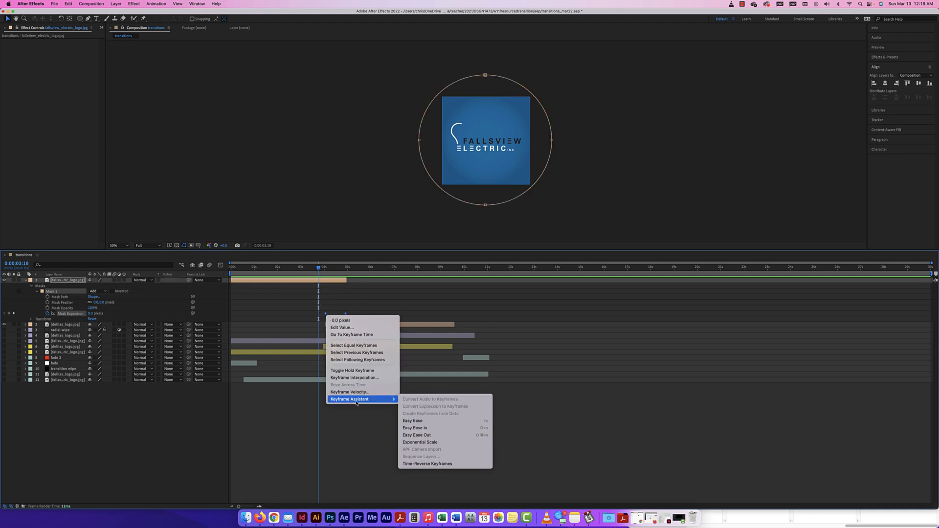
click(425, 464)
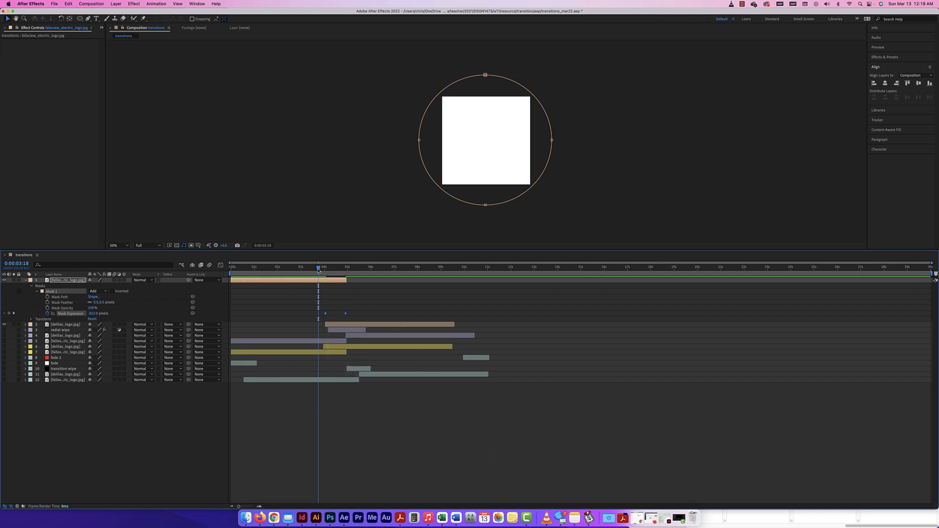
mouse_move(320, 269)
mouse_down()
mouse_move(343, 270)
mouse_move(319, 270)
mouse_up()
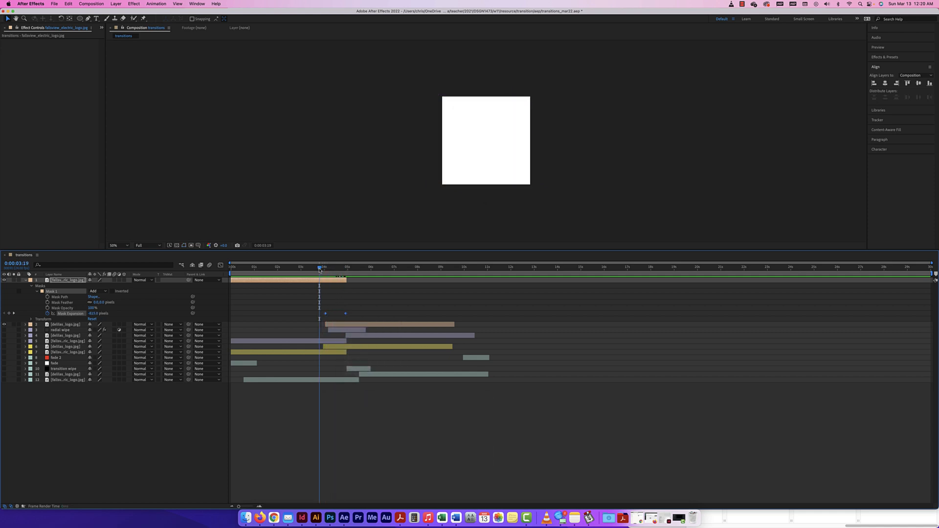
Step: At 0:00:05:11, shift the Fallsview layer later and extend the D logo layer earlier
click(358, 267)
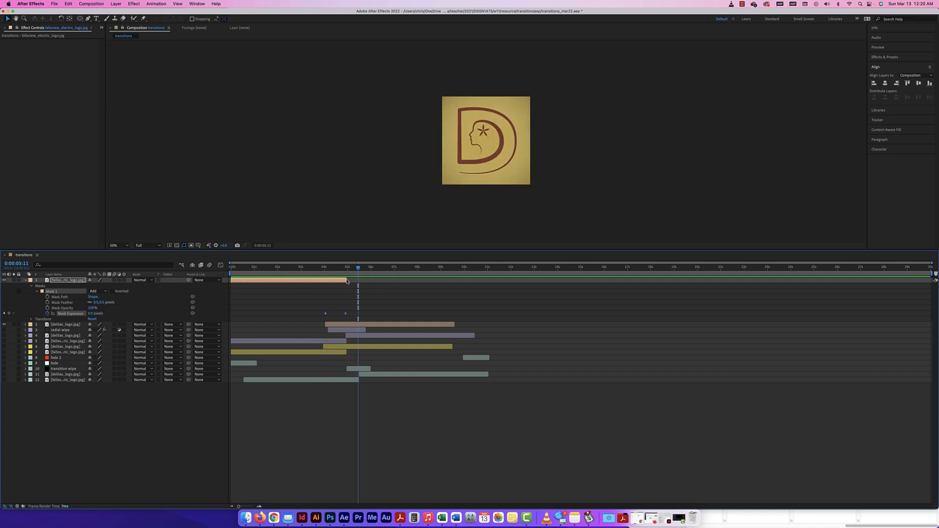
drag(280, 281, 384, 281)
drag(389, 325, 308, 327)
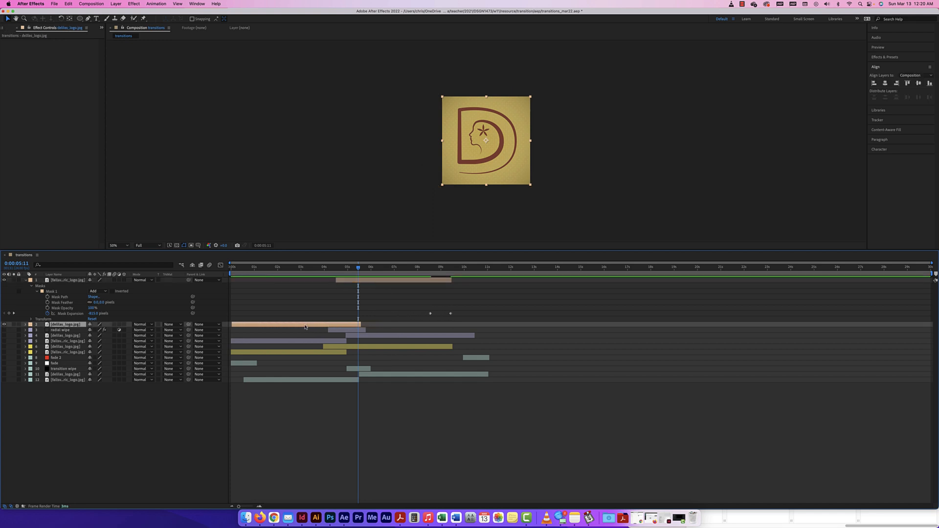
drag(455, 313, 318, 270)
Step: Preview the Fallsview circular reveal over the D logo, then collapse the layer's mask properties
key(space)
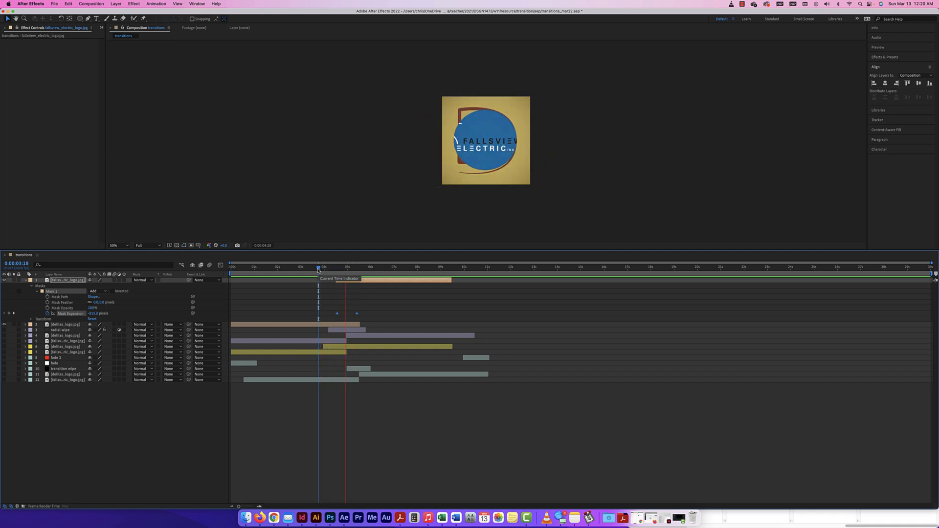
key(space)
click(339, 317)
click(337, 314)
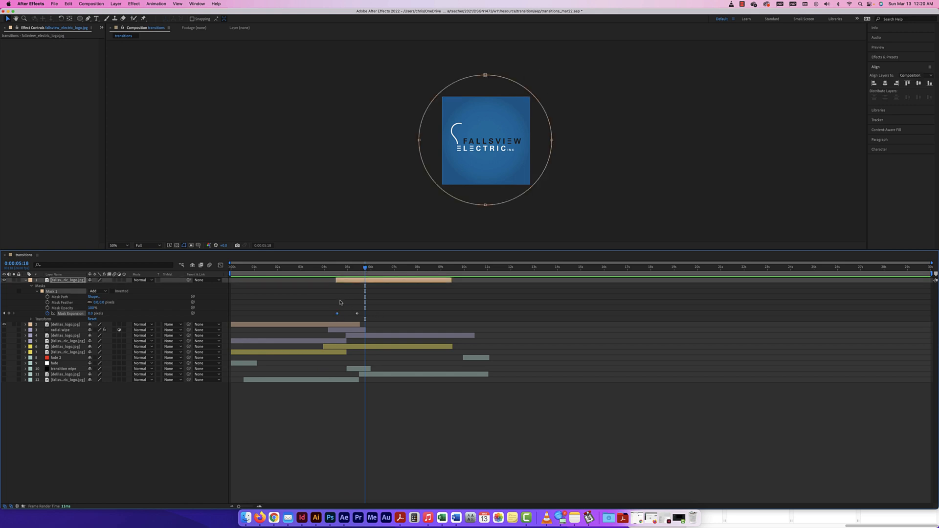
drag(365, 268, 320, 270)
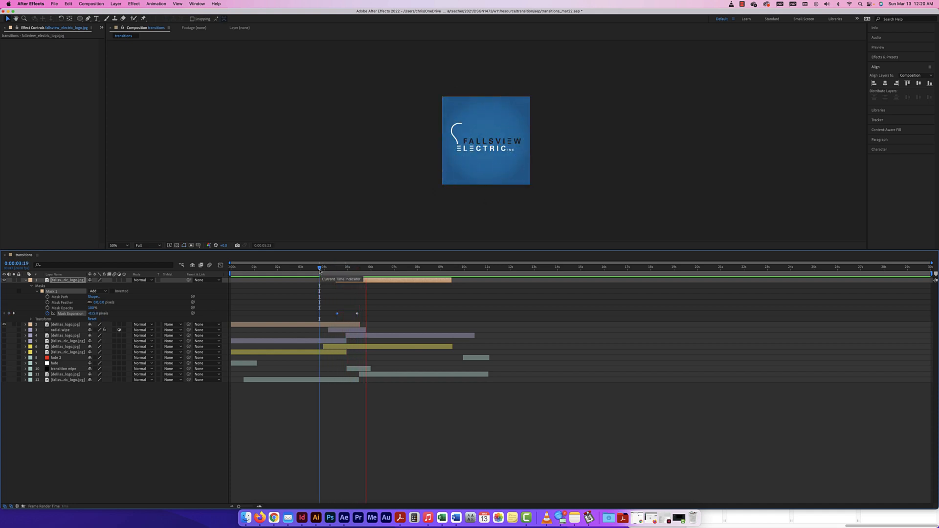
key(space)
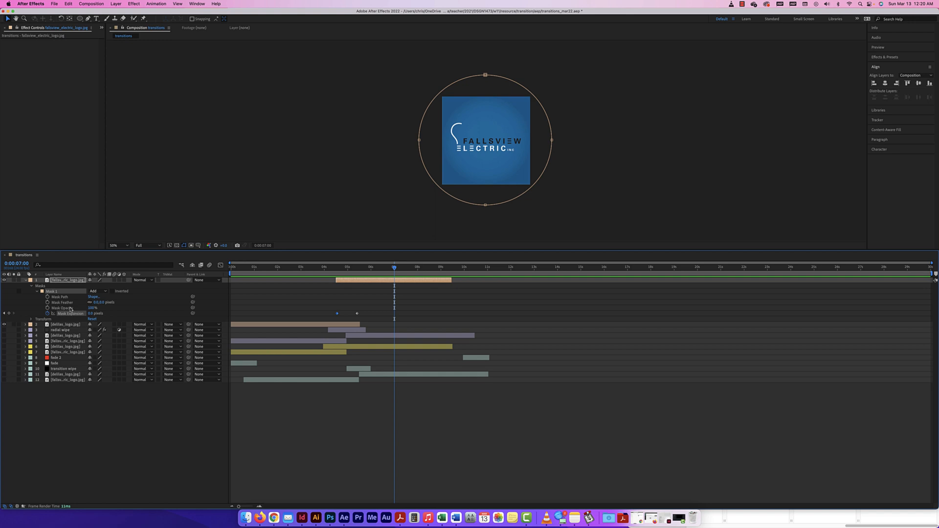
click(26, 282)
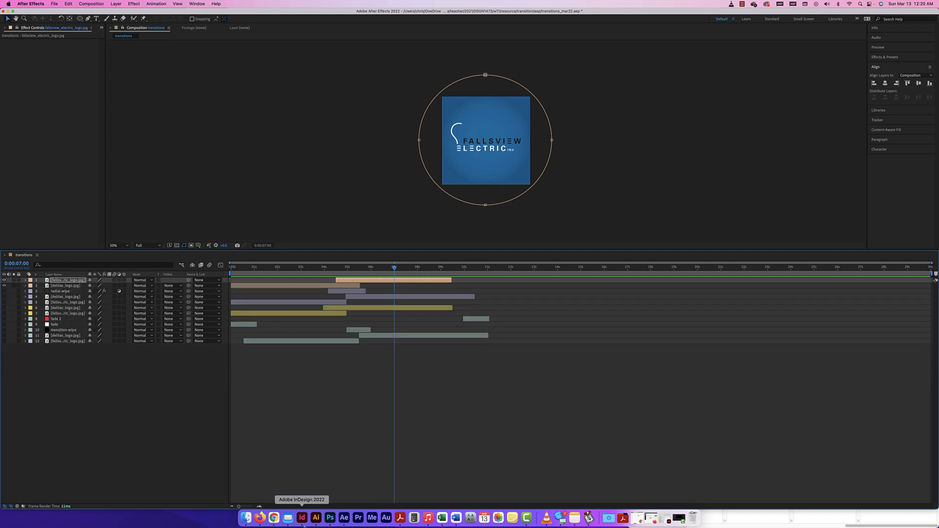
click(234, 218)
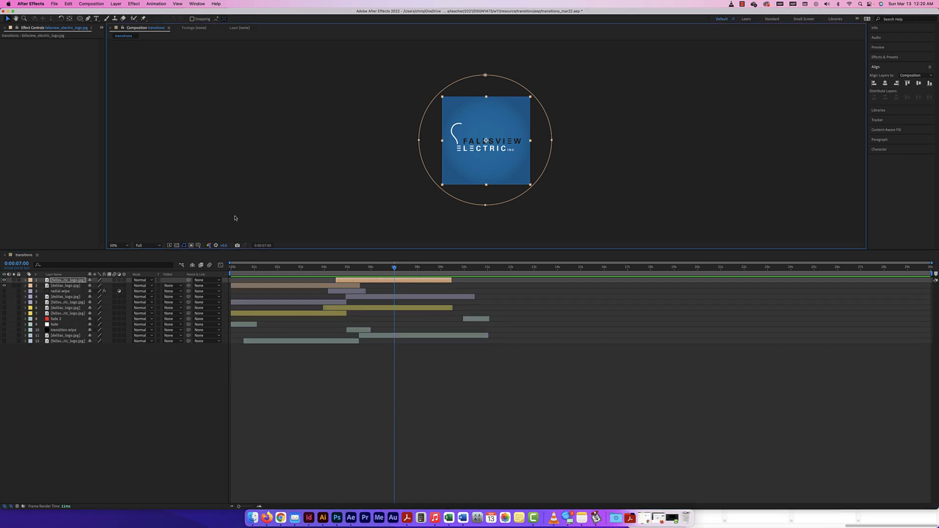